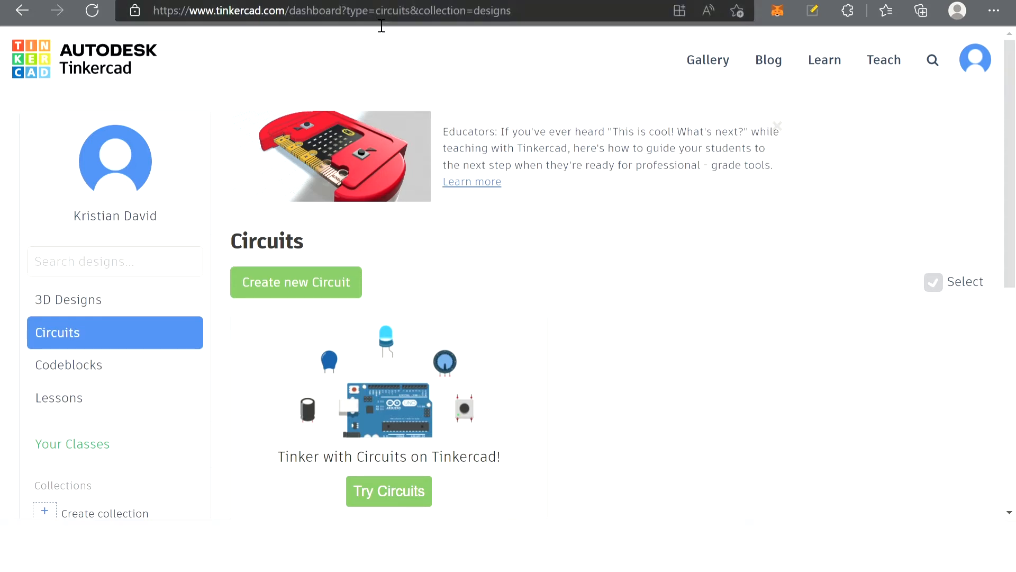
Step: Create a new circuit from the Circuits section of the dashboard
left_click(159, 300)
left_click(154, 332)
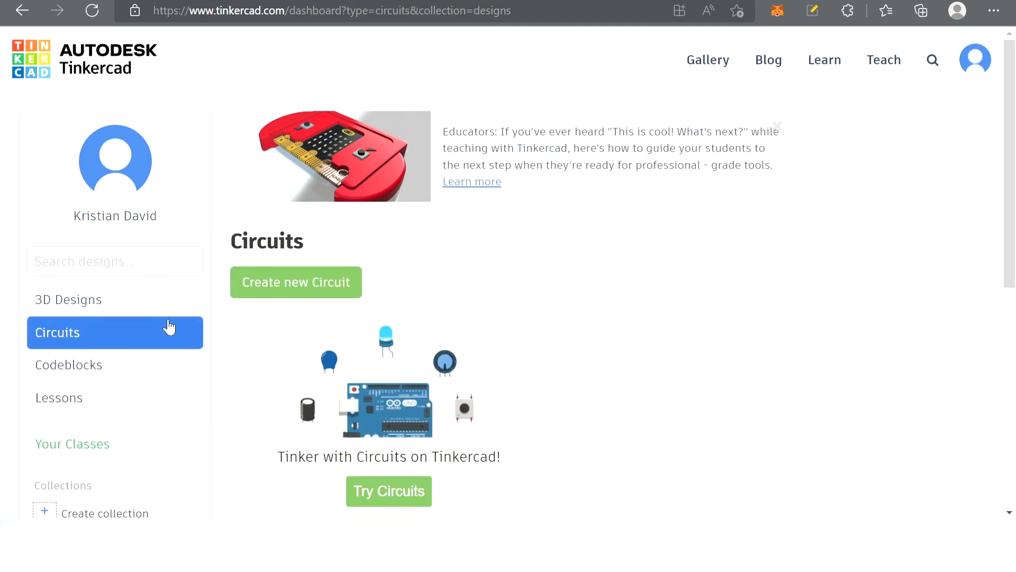
left_click(295, 288)
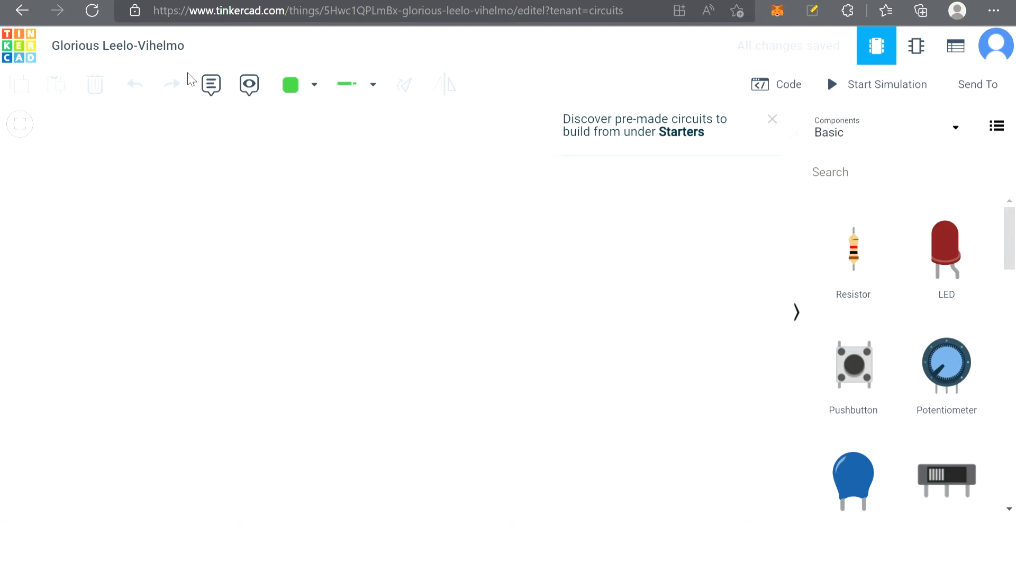
Step: Rename the circuit "Smart Irrigation System"
left_click(180, 51)
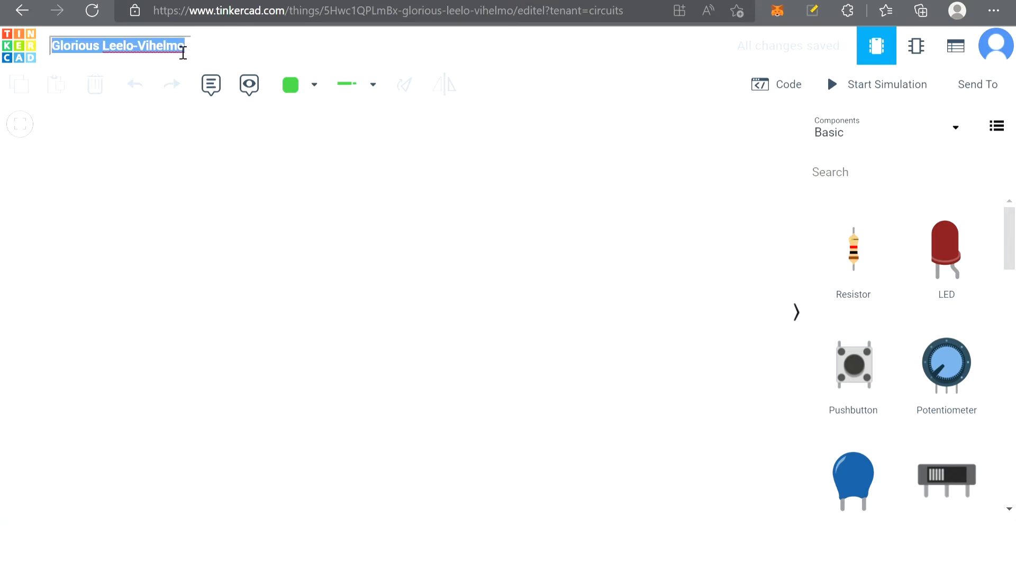
type("Smart Irri")
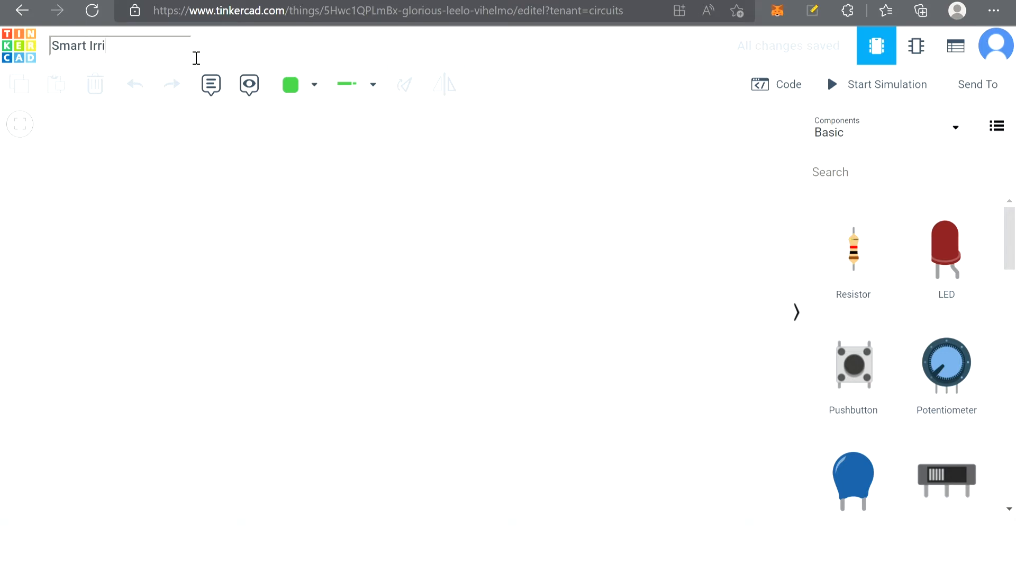
key("BackSpace")
left_click(199, 168)
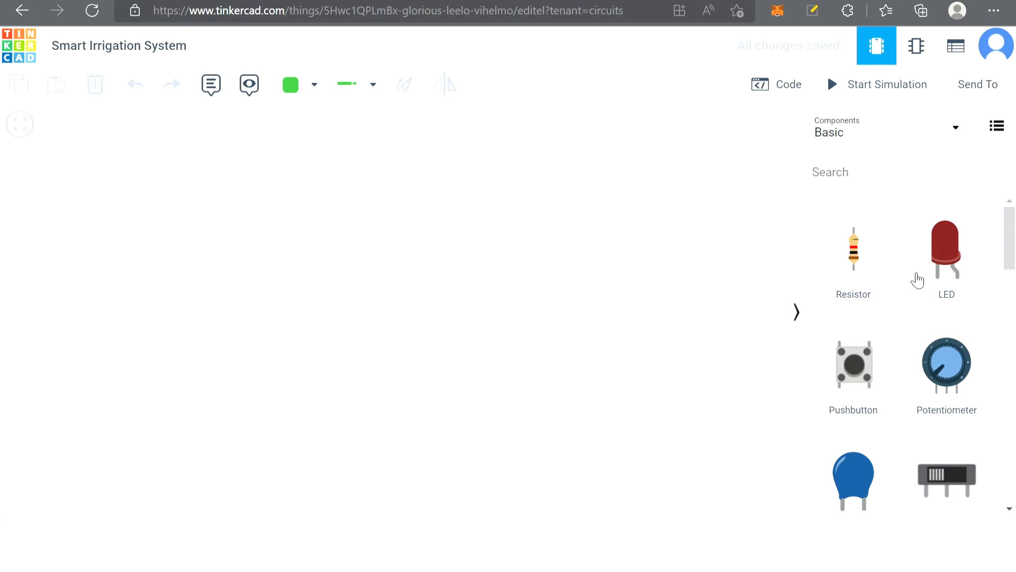
Step: Place an Arduino Uno R3 on the empty workplane and a small breadboard to the right of it
scroll(916, 297, "down", 2)
left_click_drag(1011, 270, 1013, 336)
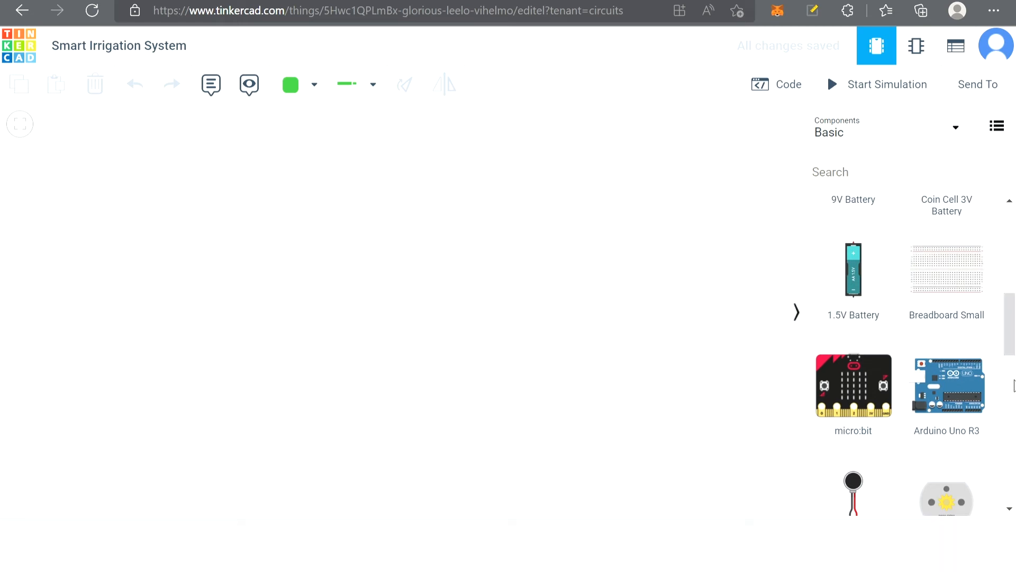
left_click_drag(960, 405, 250, 290)
mouse_move(1013, 322)
left_mouse_down()
mouse_move(1013, 381)
mouse_move(1012, 312)
left_mouse_up()
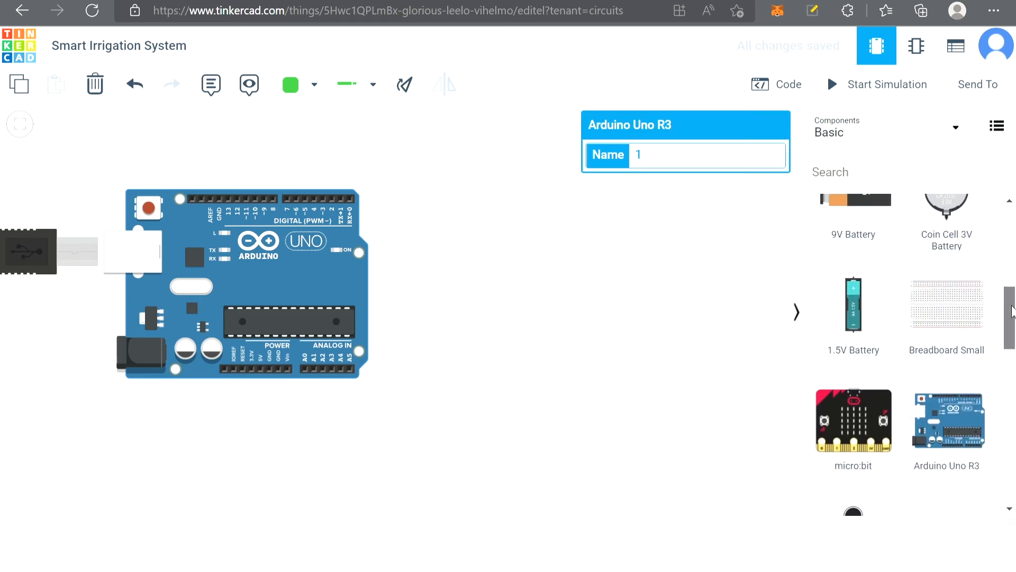
left_click_drag(794, 312, 567, 290)
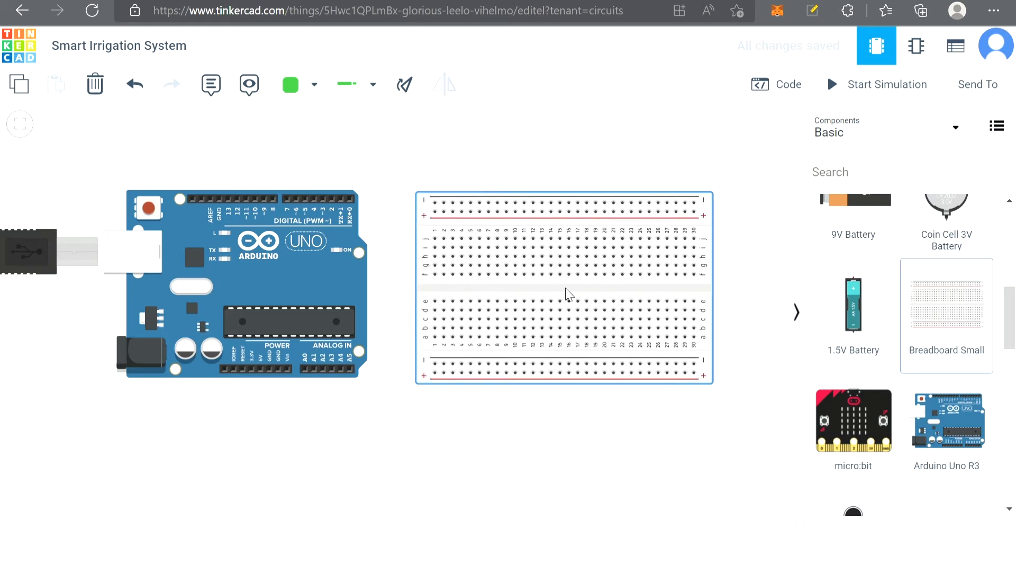
left_click(525, 261)
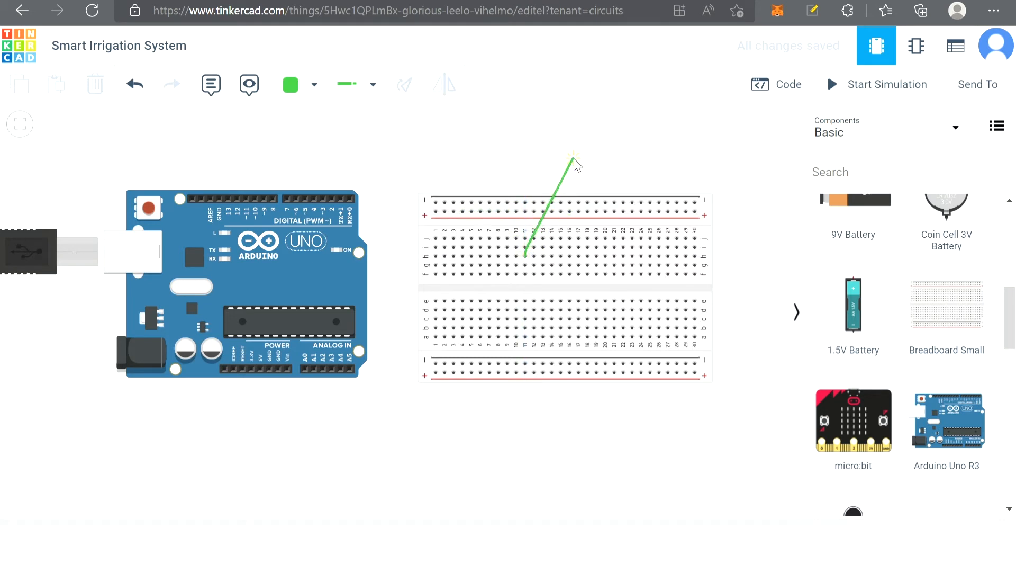
key("Escape")
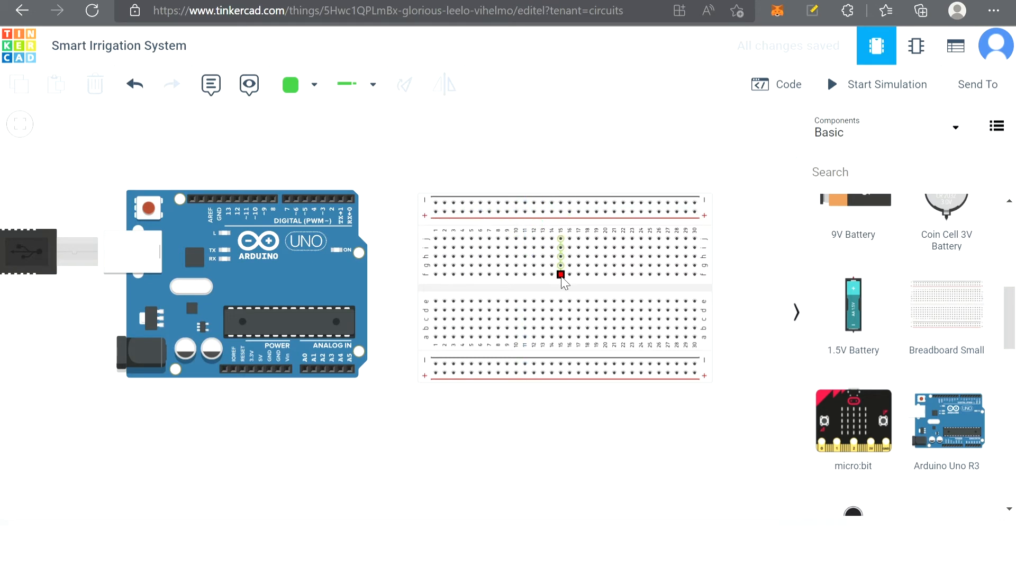
Step: Place a DC motor with its terminals at breadboard columns 22 and 24, and a TMP36 temperature sensor at columns 3 to 5
left_click_drag(1009, 308, 634, 244)
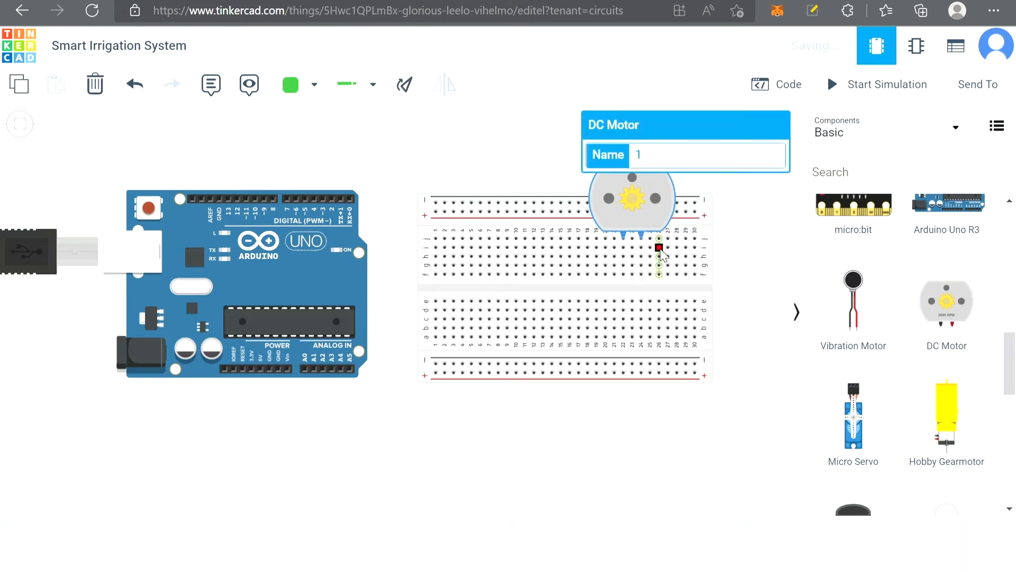
left_click(739, 255)
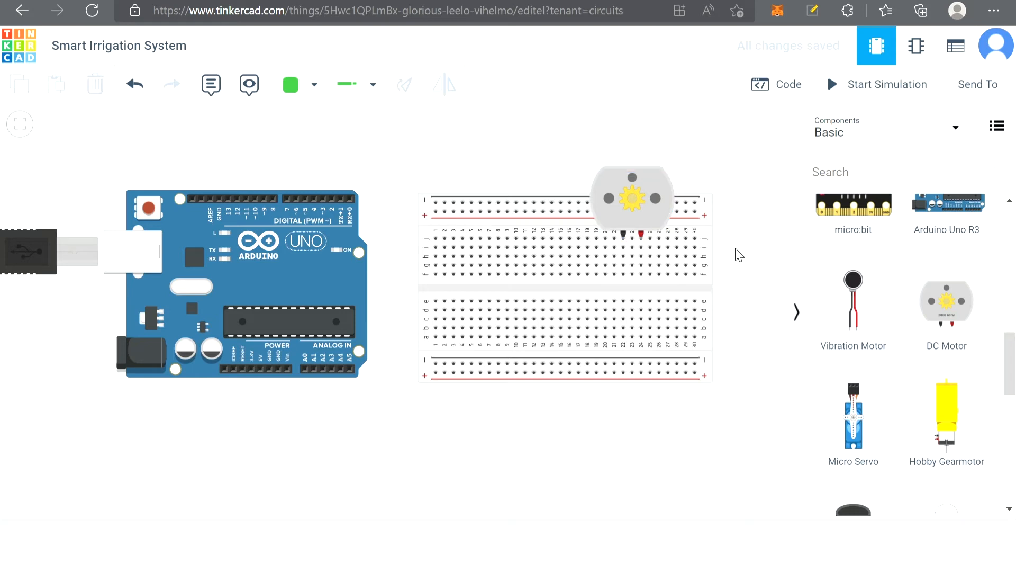
left_click_drag(1010, 343, 1013, 453)
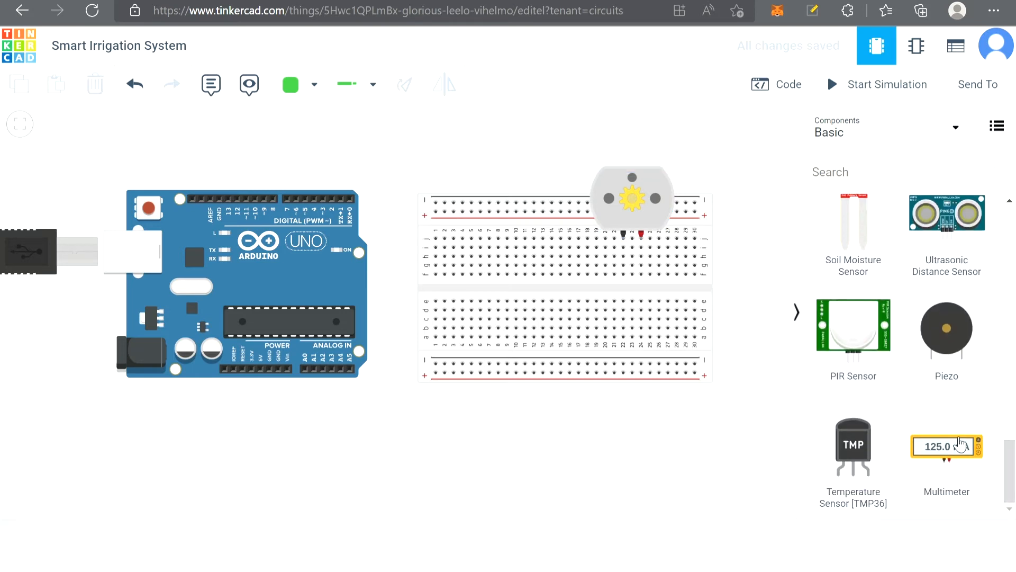
left_click_drag(855, 439, 463, 247)
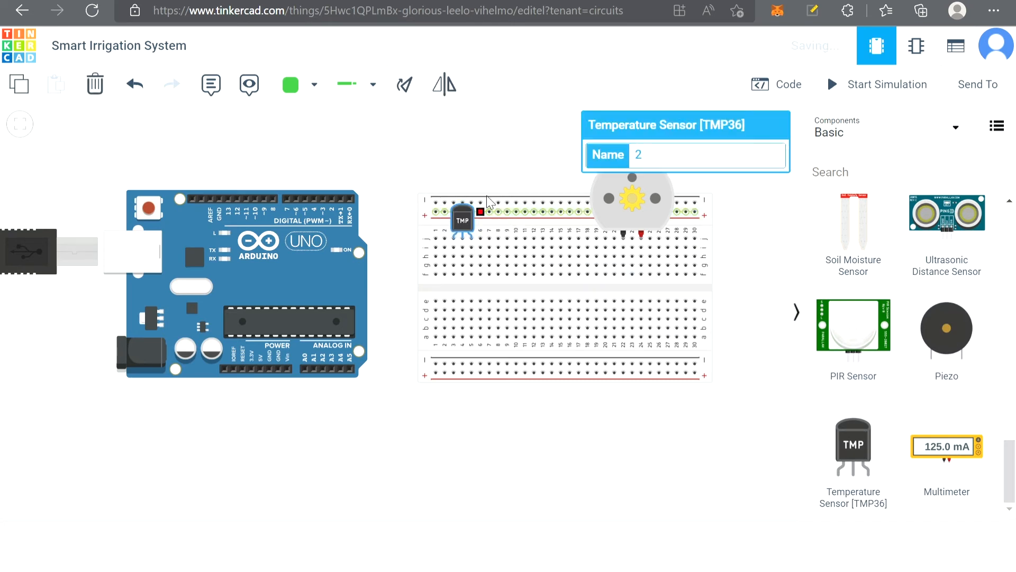
left_click(507, 168)
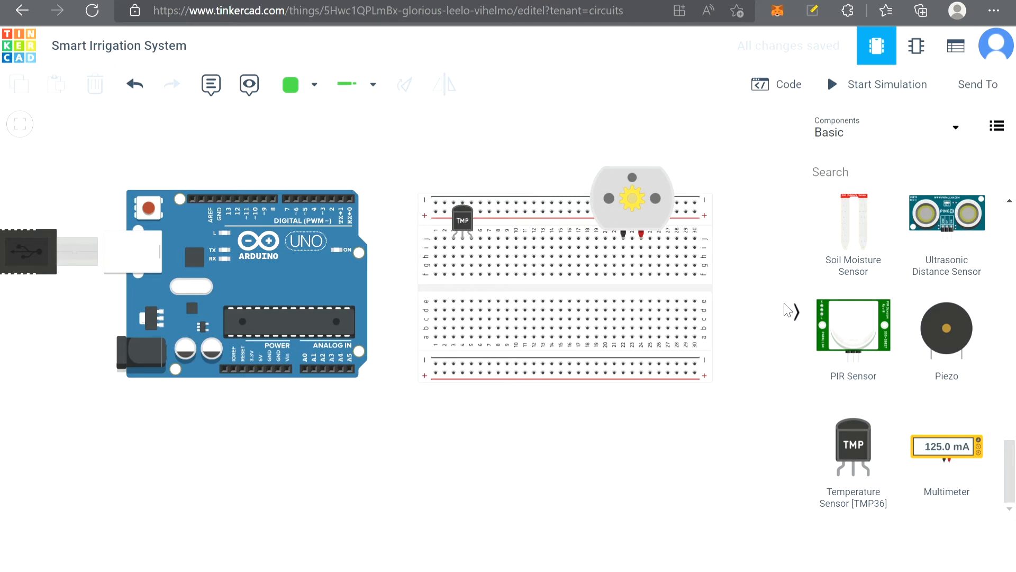
Step: Find the H-bridge Motor Driver (L293D) and place it across the breadboard's centre gap at columns 8 to 15
left_click_drag(1011, 446, 1015, 381)
left_click(864, 179)
type("h")
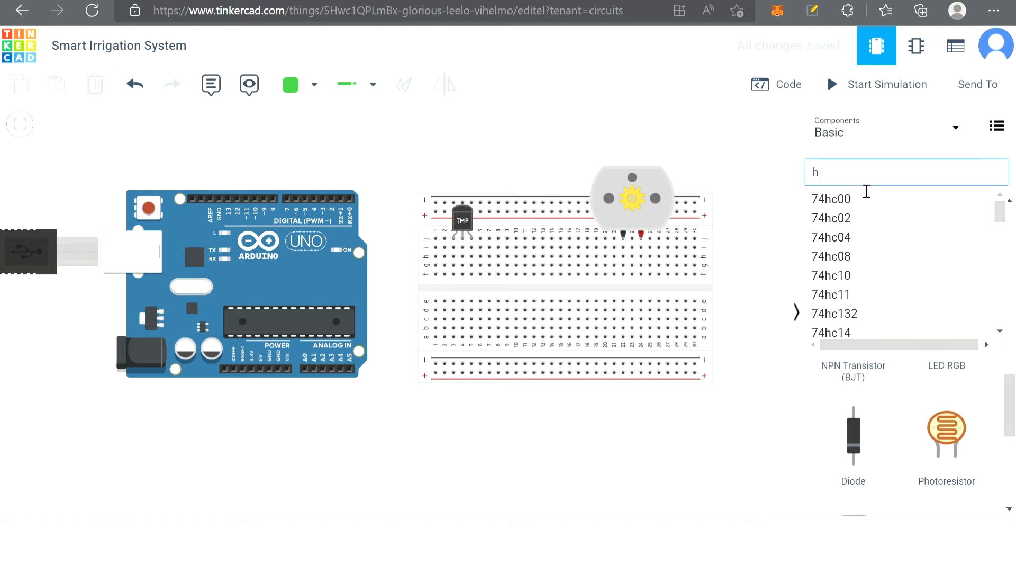
type("-bri")
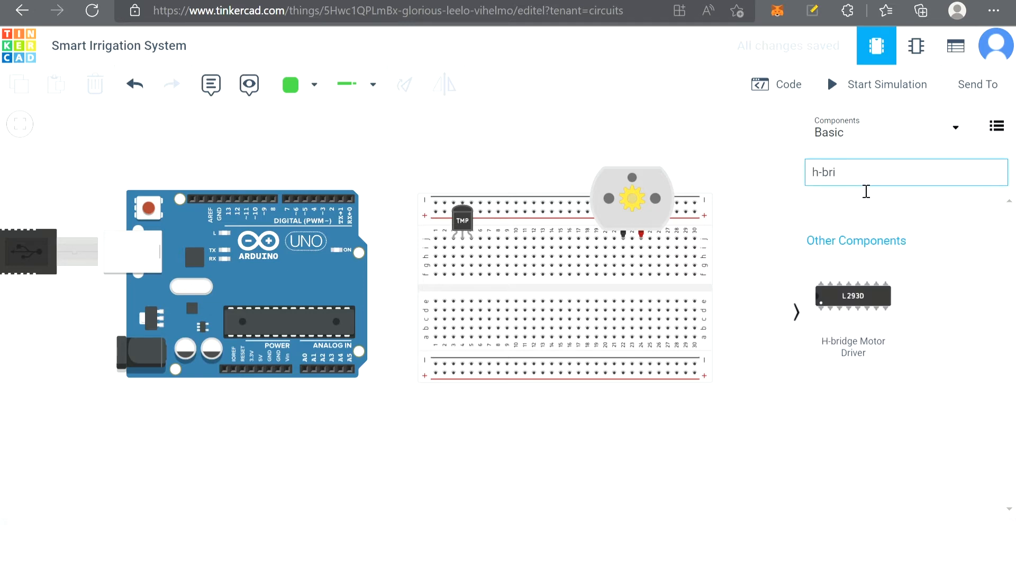
left_click_drag(881, 300, 527, 297)
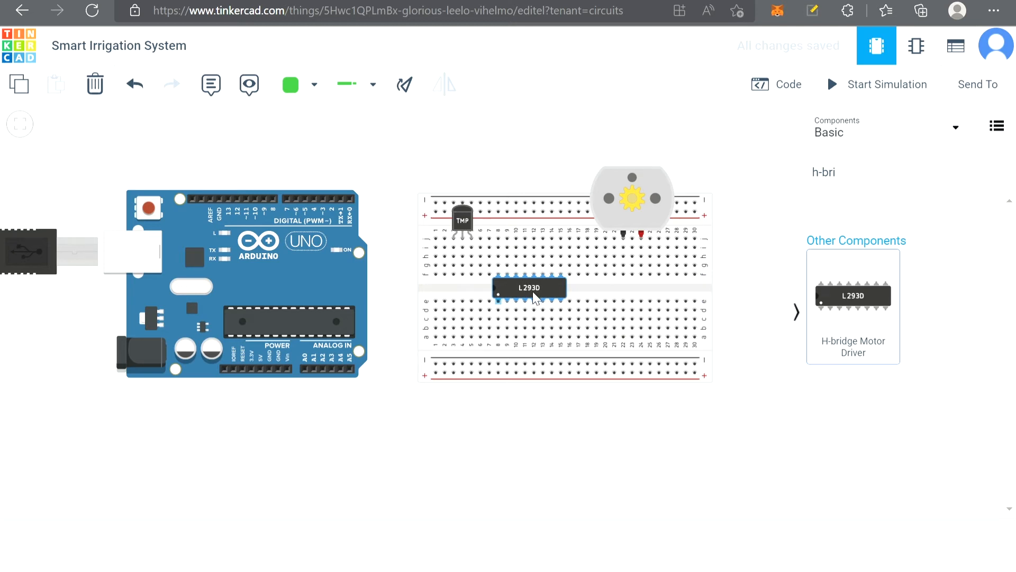
left_click(539, 156)
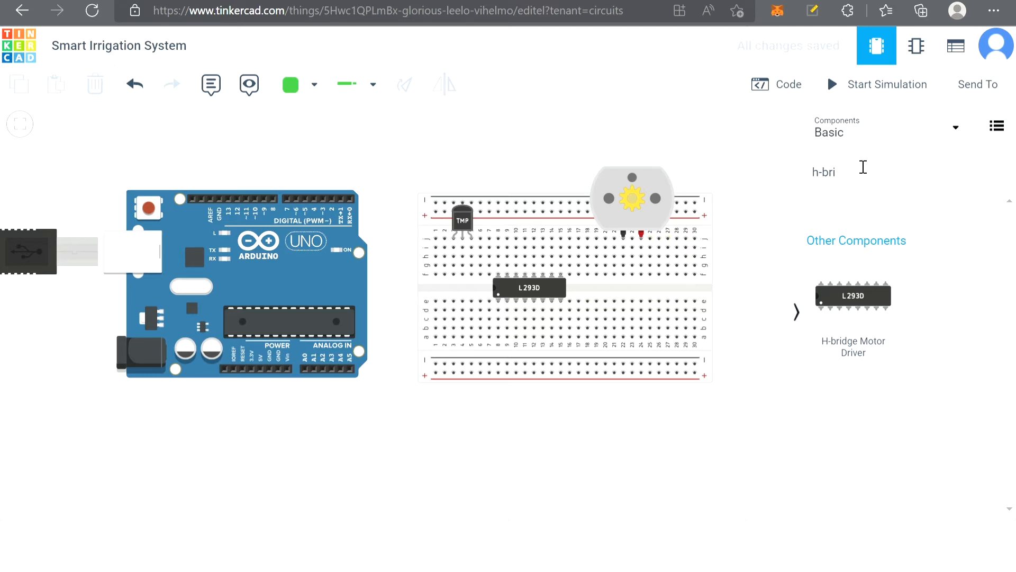
Step: Run a black wire from the breadboard's lower negative rail to the Arduino GND beside Vin, and link both negative rails at column 29
left_click(695, 364)
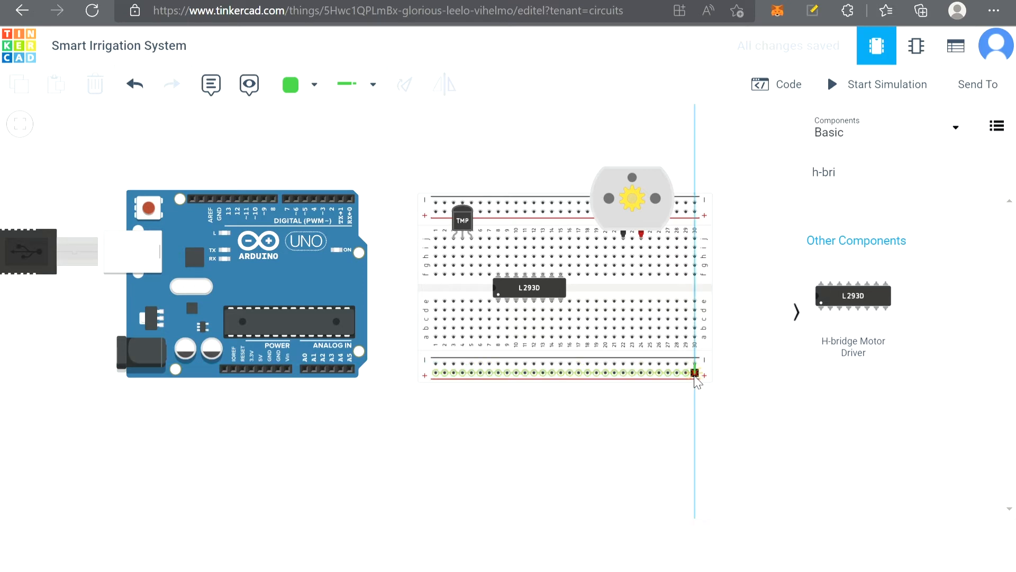
left_click(694, 406)
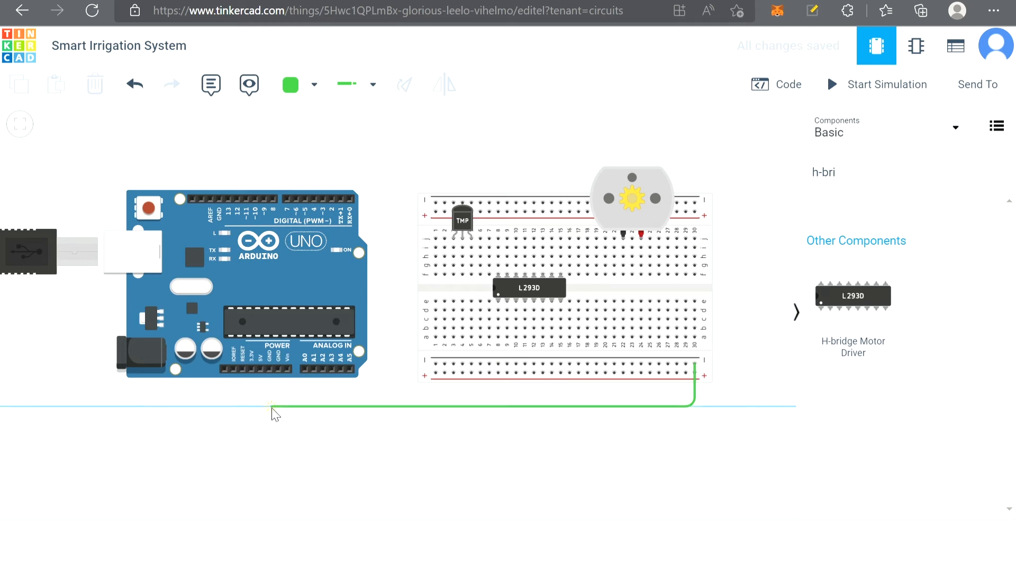
left_click(276, 406)
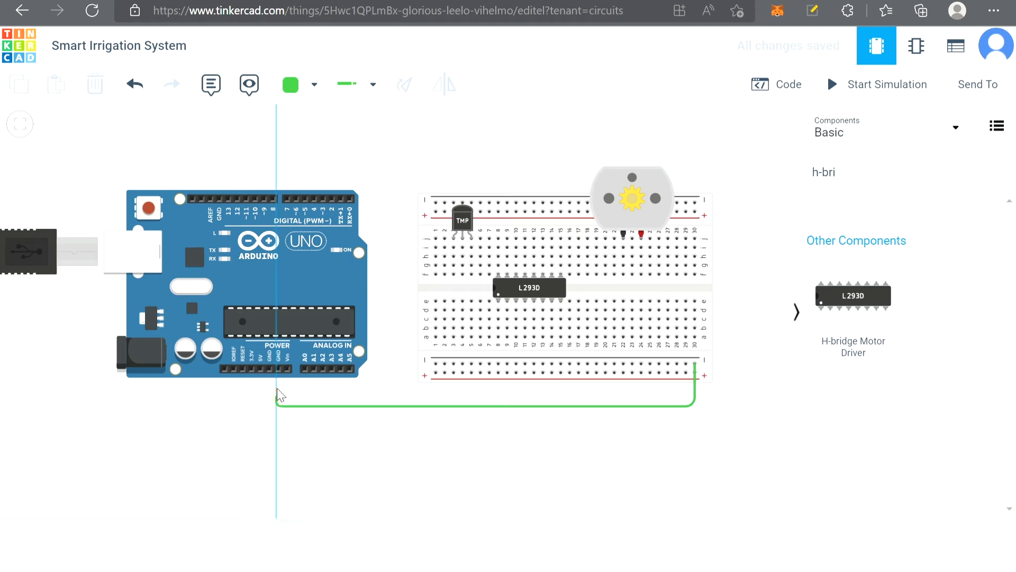
left_click(281, 369)
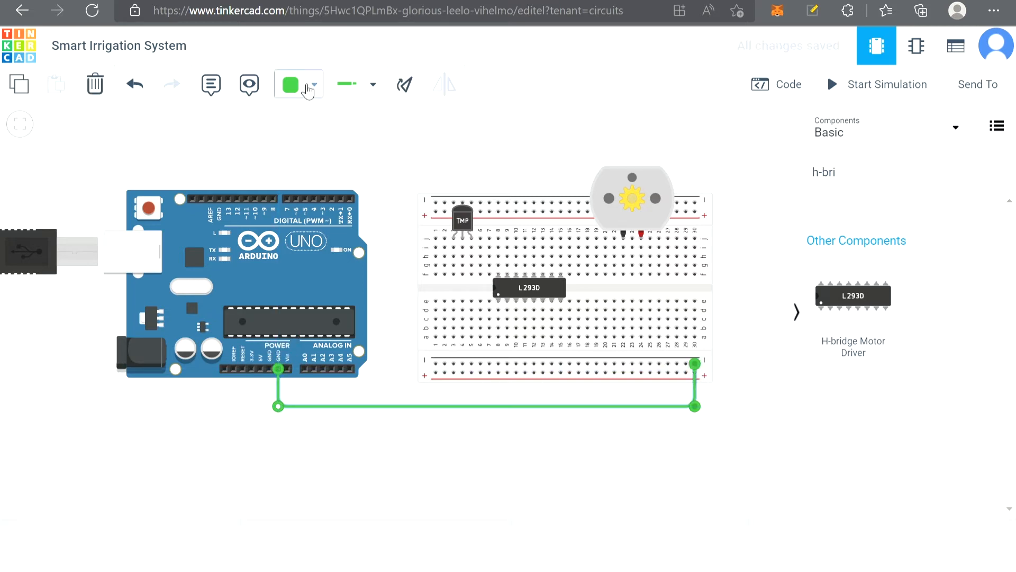
left_click(314, 85)
left_click(307, 137)
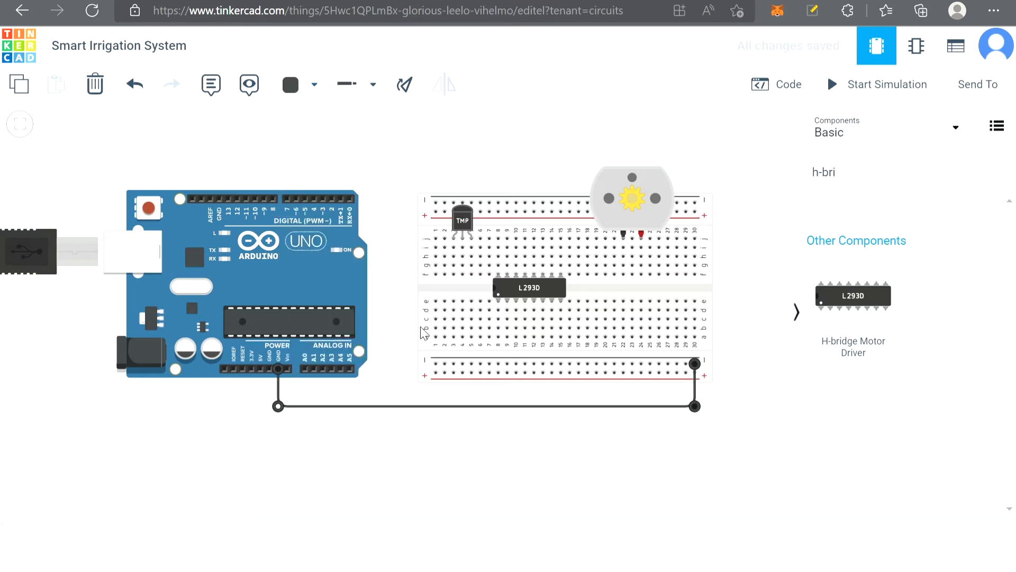
left_click(400, 304)
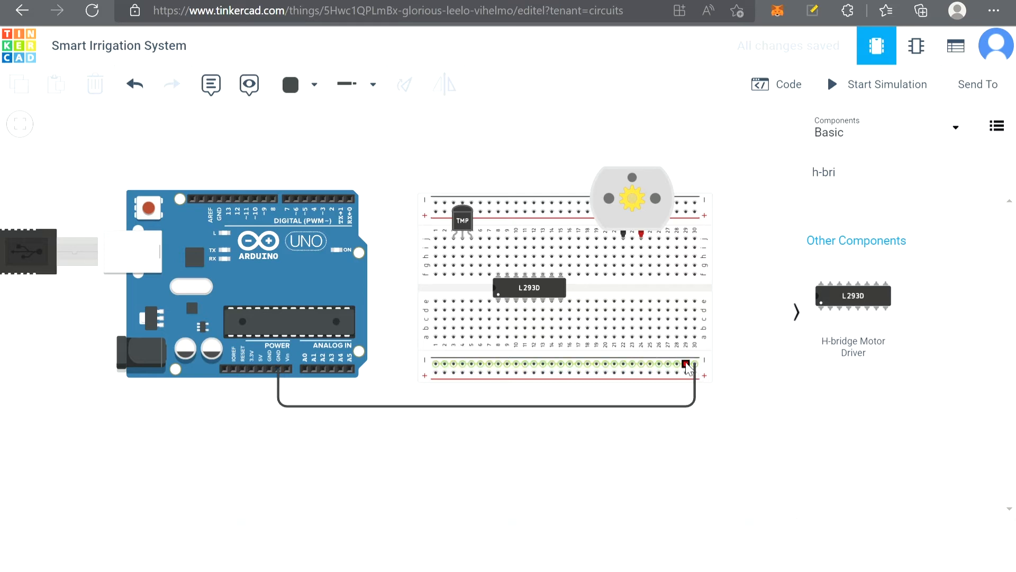
left_click(686, 202)
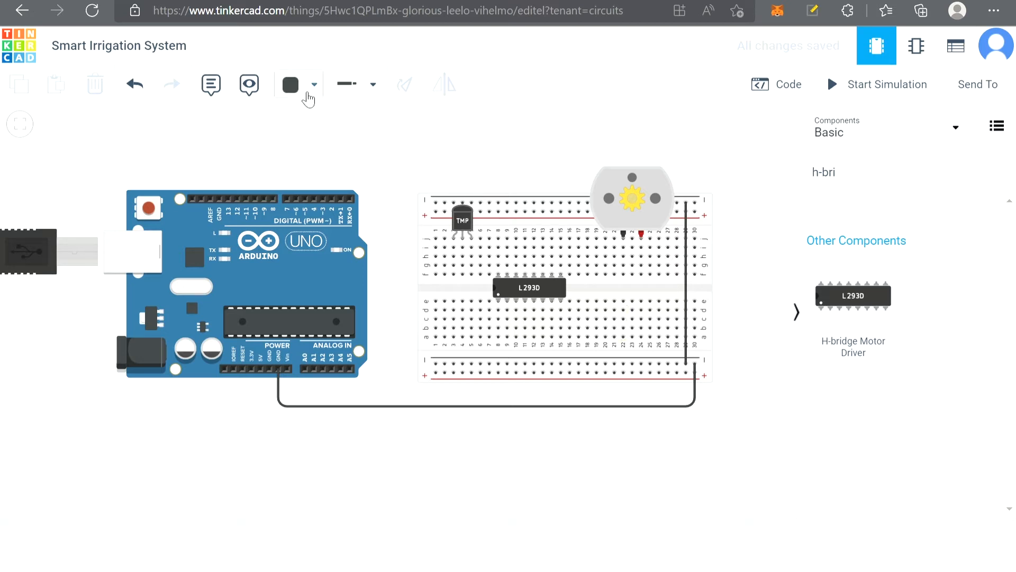
Step: Run a red wire from the breadboard's lower positive rail to the Arduino 5V pin, routed below both boards
left_click(307, 93)
left_click(344, 164)
left_click(686, 373)
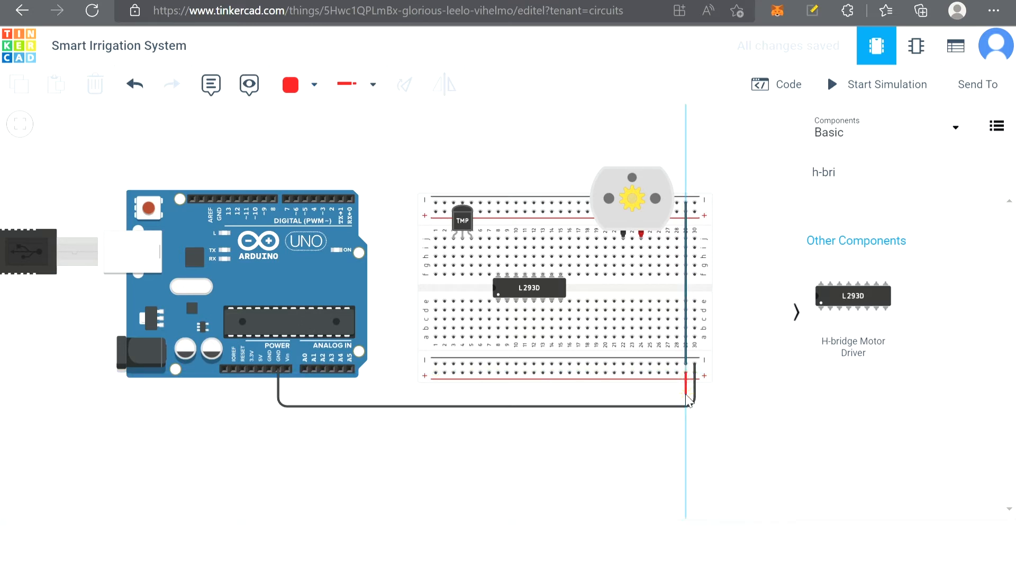
left_click(686, 393)
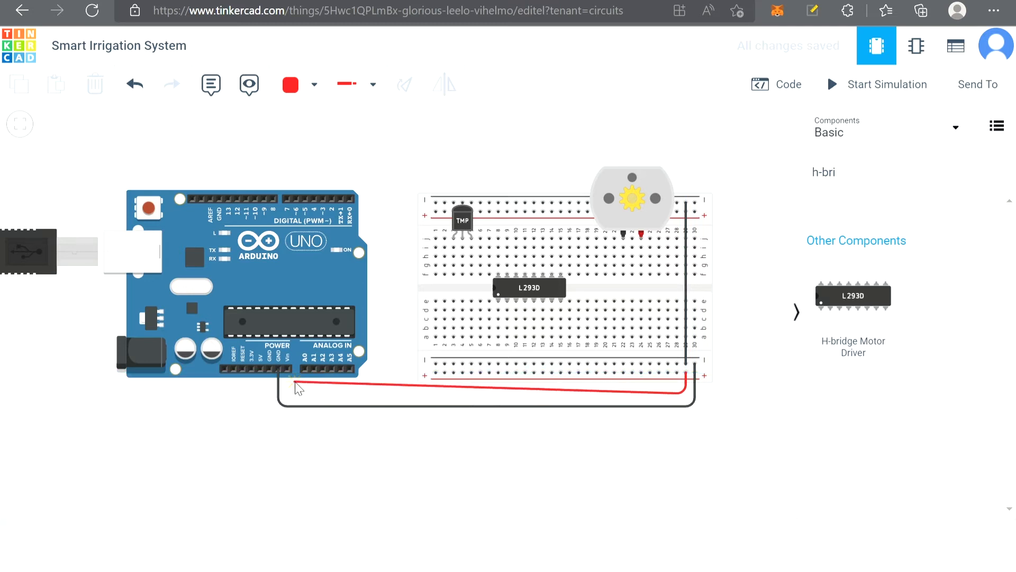
left_click(259, 392)
left_click(260, 369)
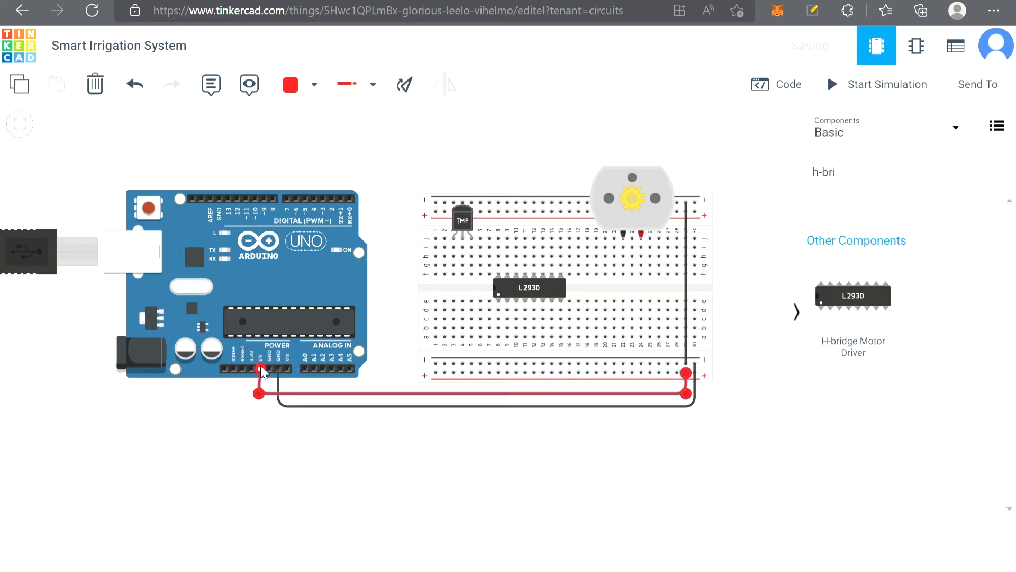
left_click_drag(257, 392, 259, 396)
left_click(721, 418)
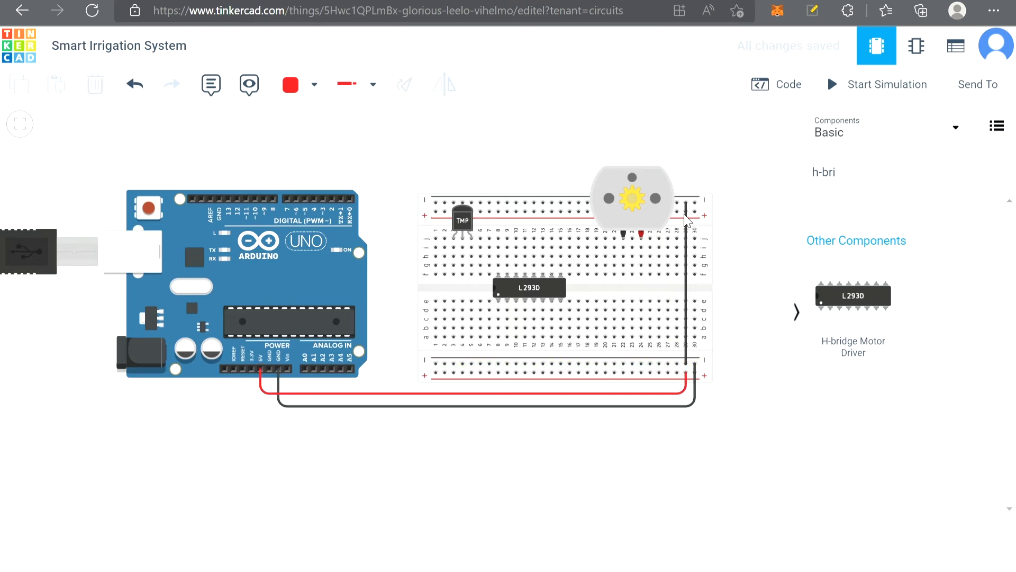
Step: Link the breadboard's two positive rails with a red wire at column 28, and shift the DC motor left to columns 20 and 22
left_click(677, 373)
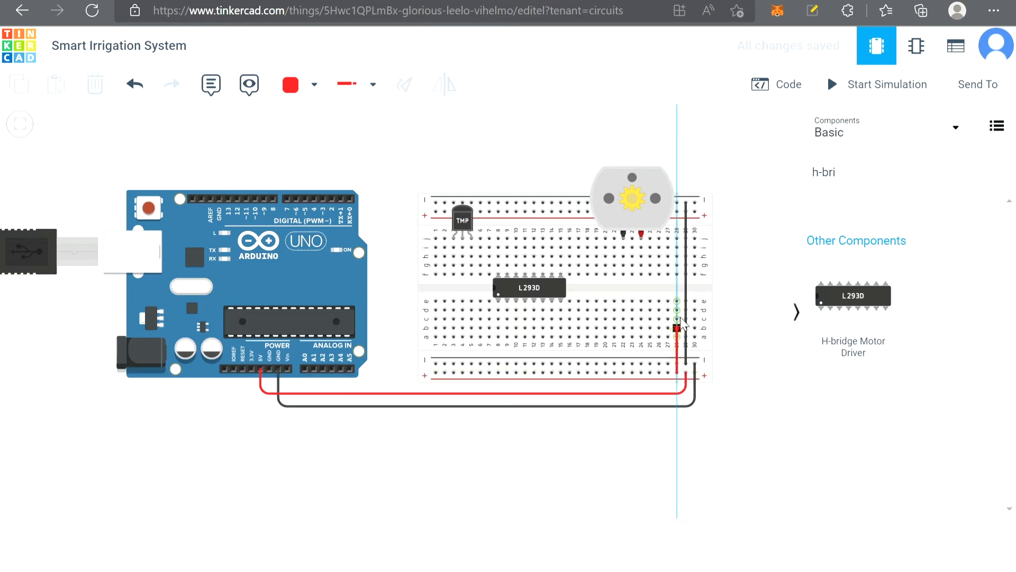
left_click(678, 211)
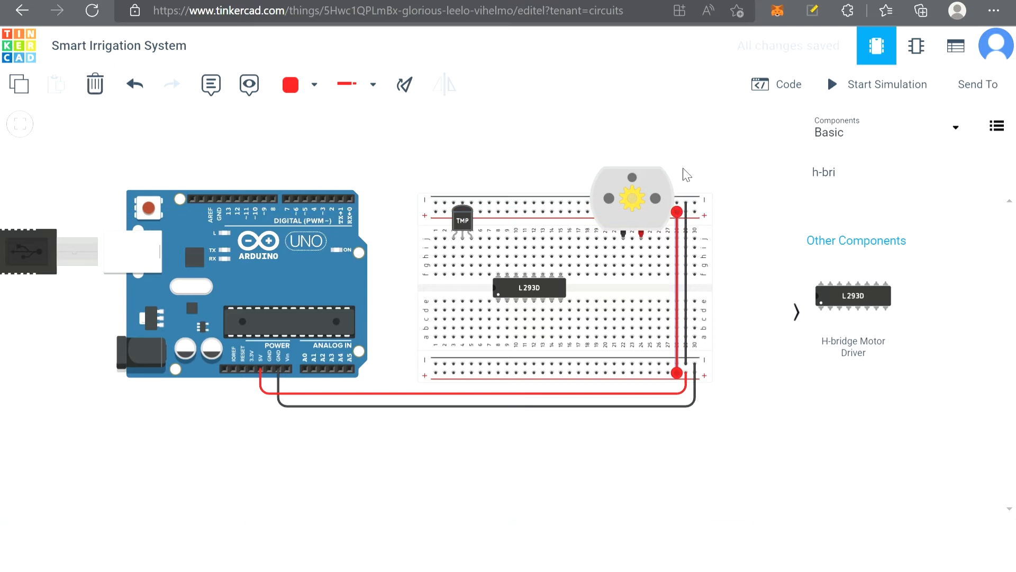
left_click_drag(651, 173, 631, 174)
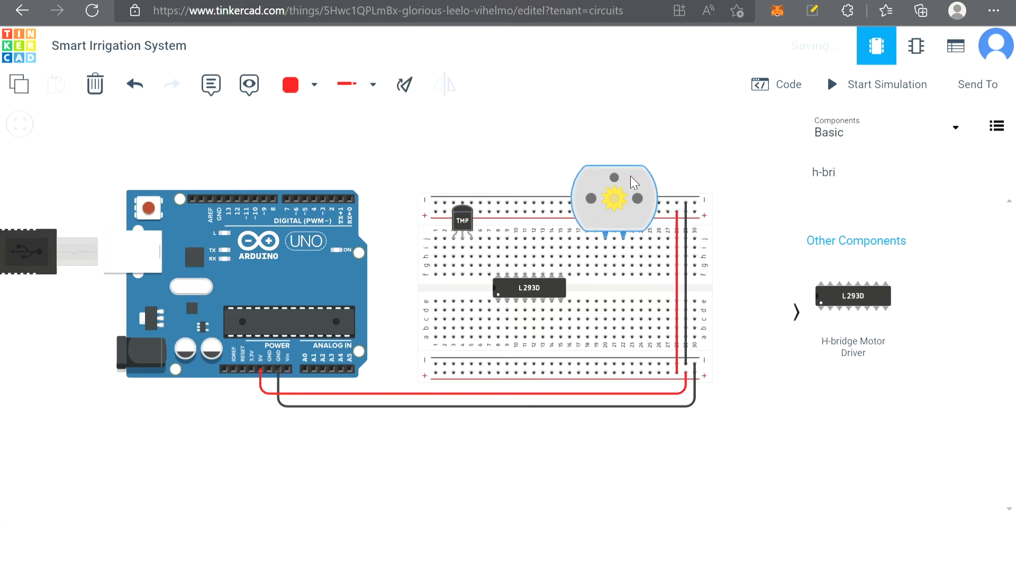
left_click(558, 145)
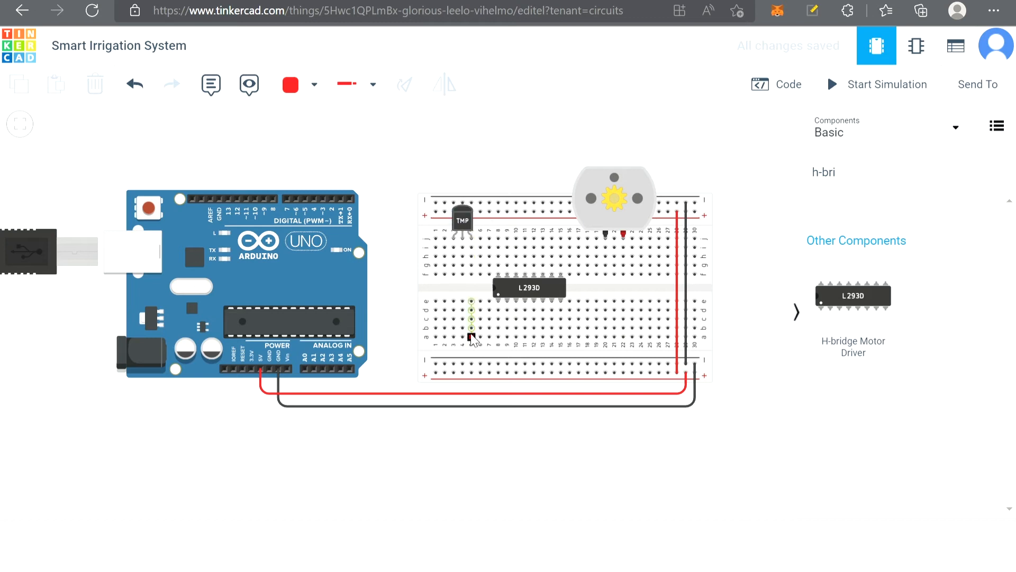
Step: Run a red wire from the temperature sensor's left leg at column 3 straight down to the breadboard's lower positive rail
left_click(454, 248)
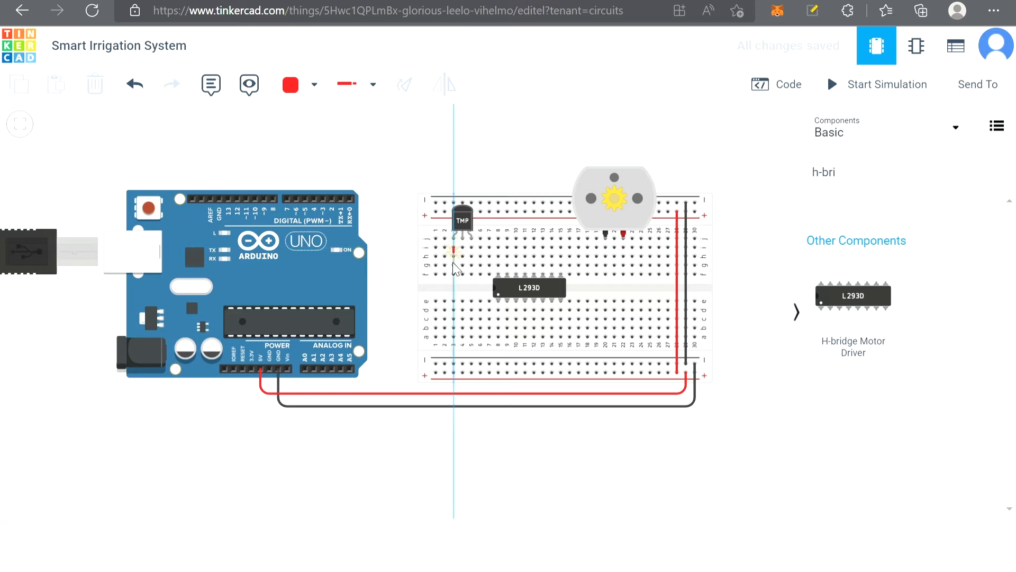
left_click(454, 373)
left_click(454, 372)
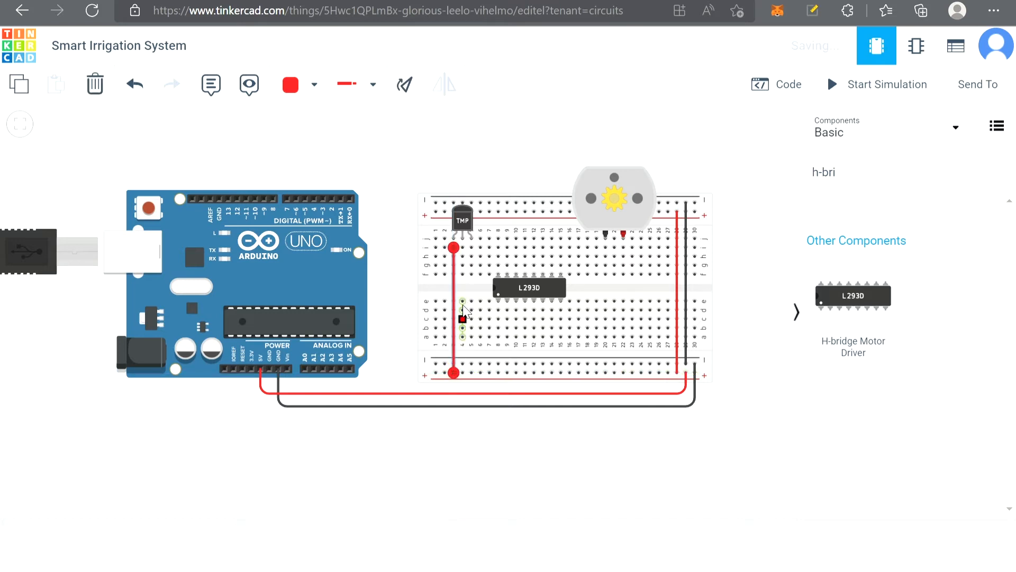
left_click(315, 94)
left_click(352, 138)
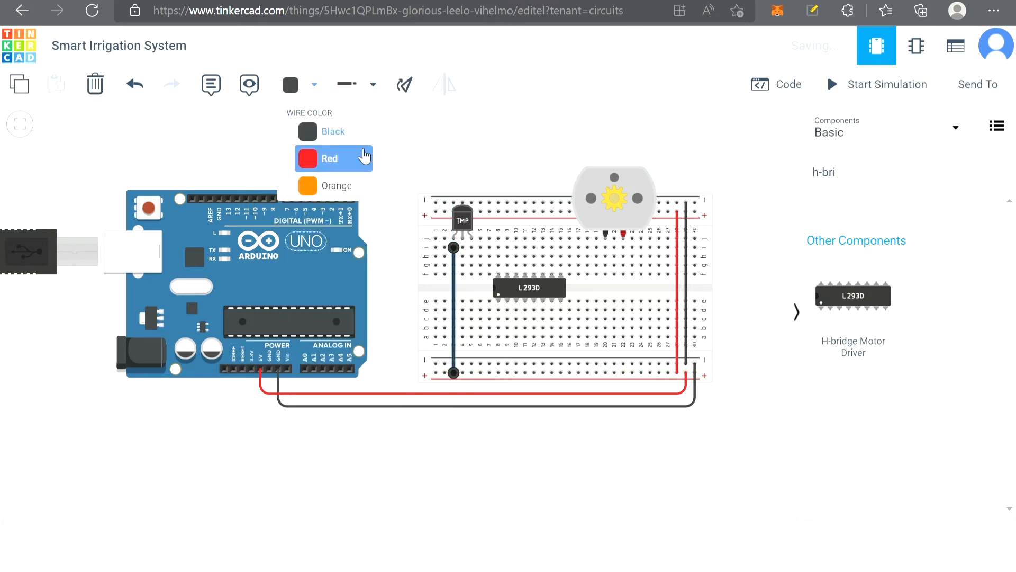
key("ctrl+z")
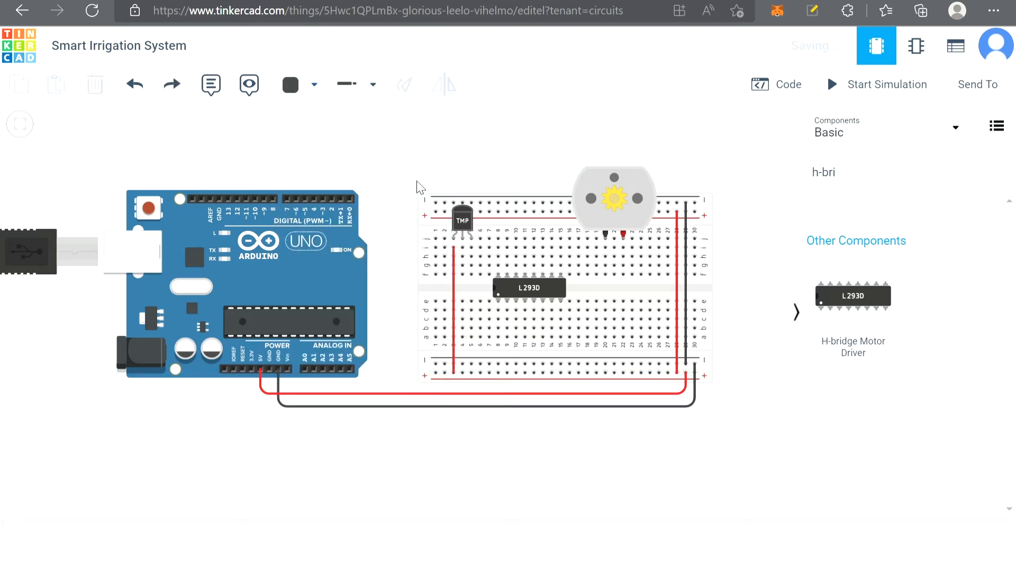
Step: Run a black wire from the temperature sensor's right leg at column 5 straight down to the lower negative rail
left_click(315, 85)
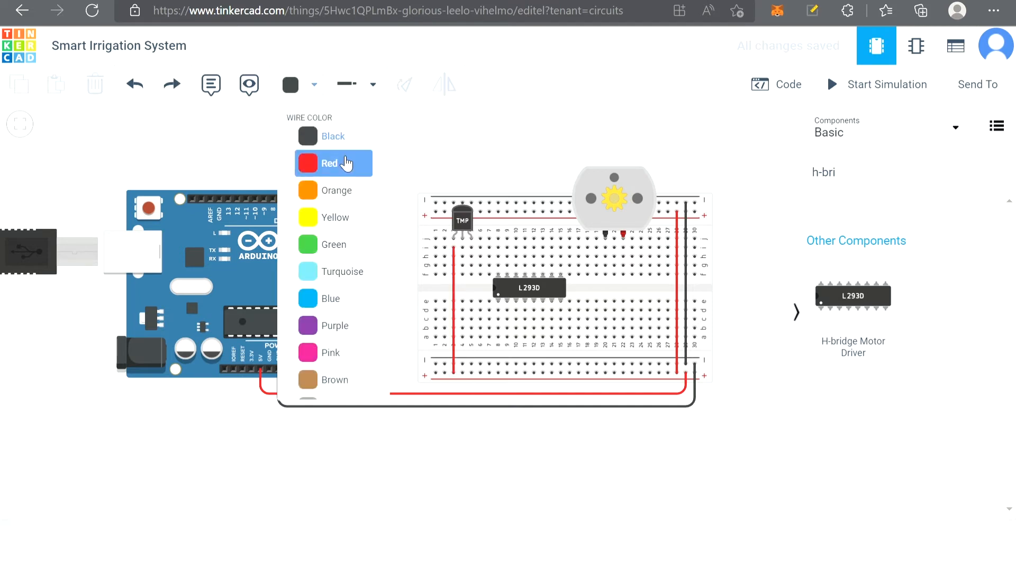
left_click(348, 169)
left_click(315, 85)
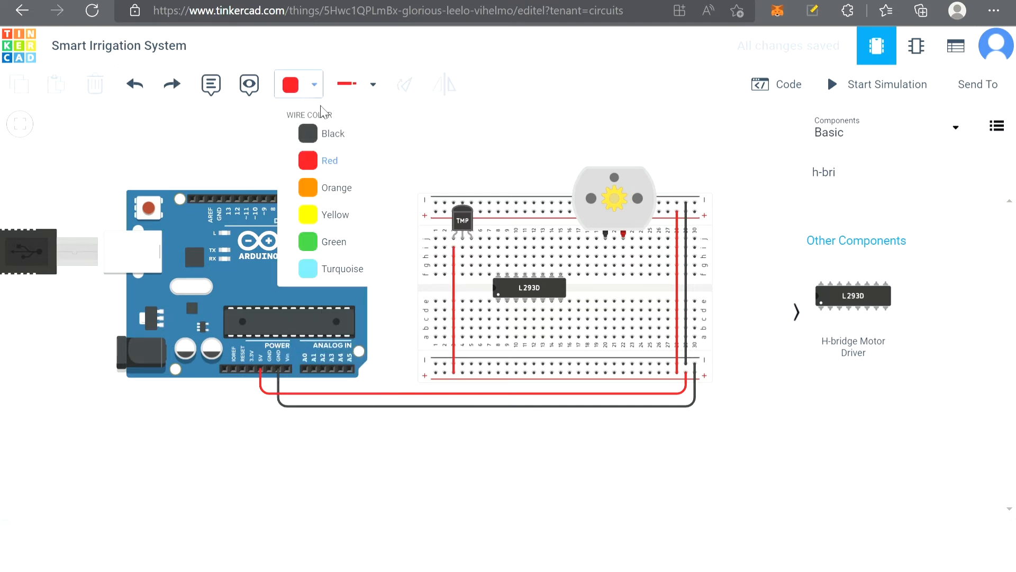
left_click(336, 137)
left_click(471, 245)
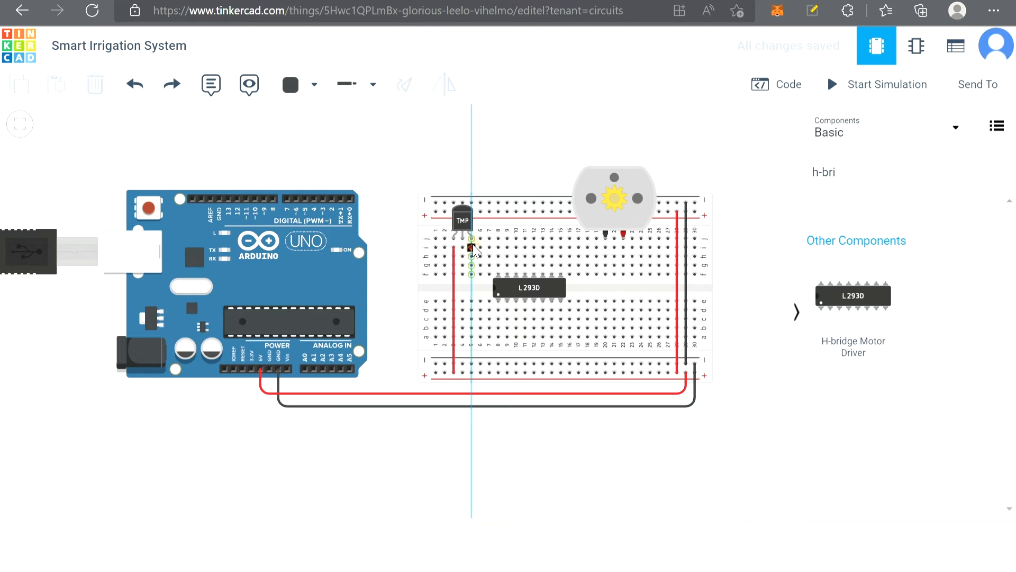
left_click(471, 364)
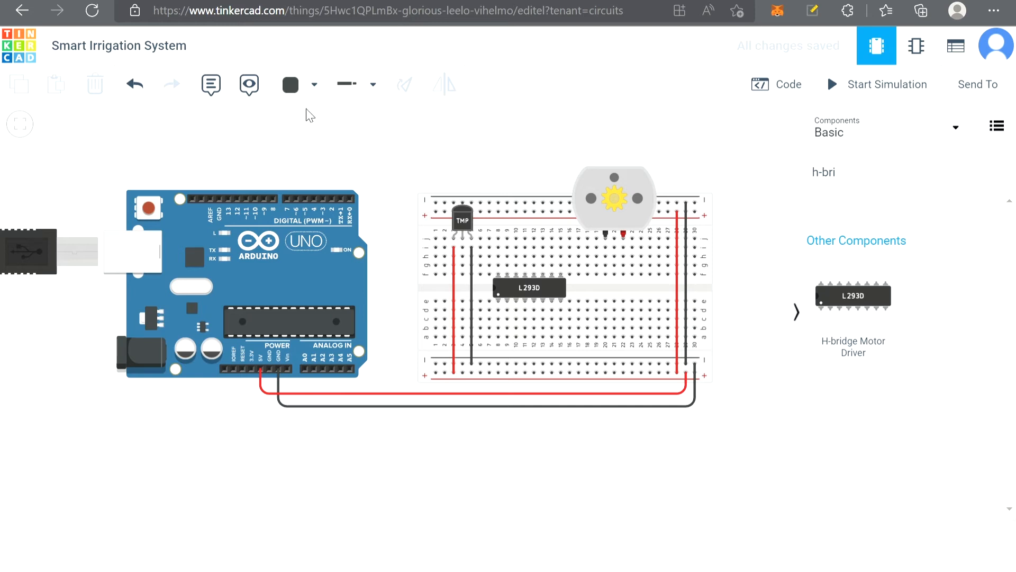
Step: Run a green wire from the temperature sensor's middle leg at column 4 to Arduino pin A1, routed below both boards with straight corners
left_click(311, 89)
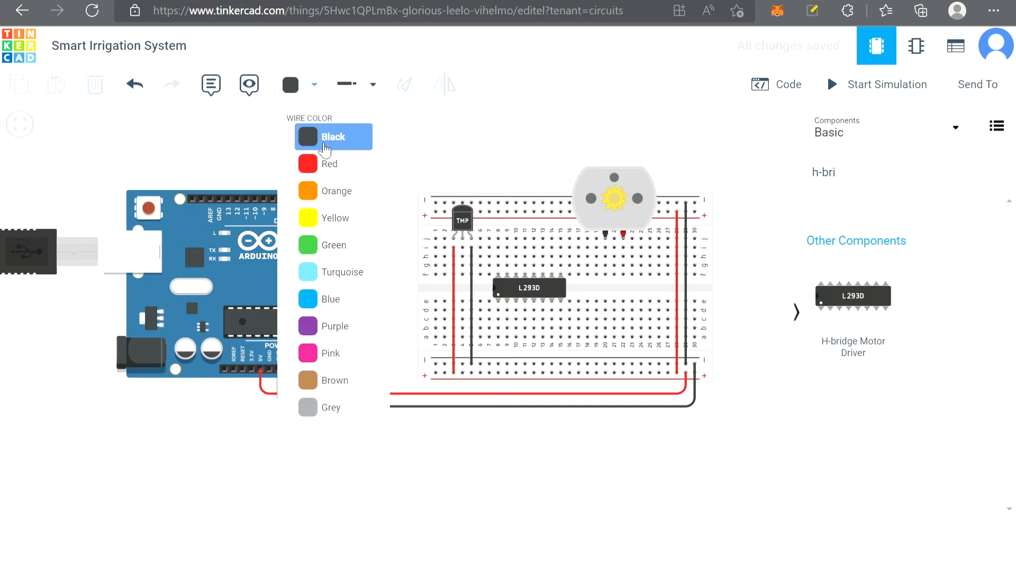
left_click(347, 248)
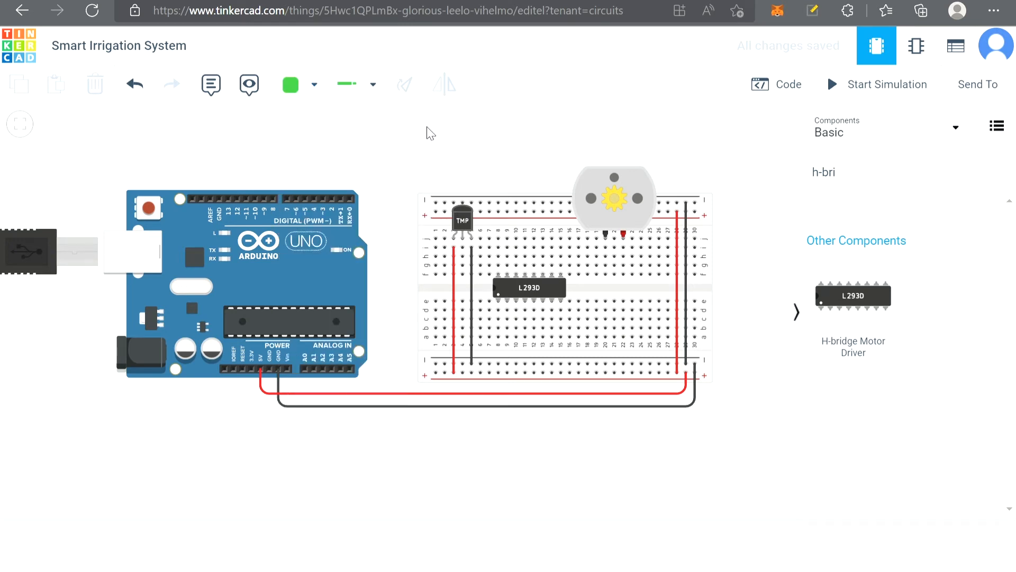
left_click(463, 247)
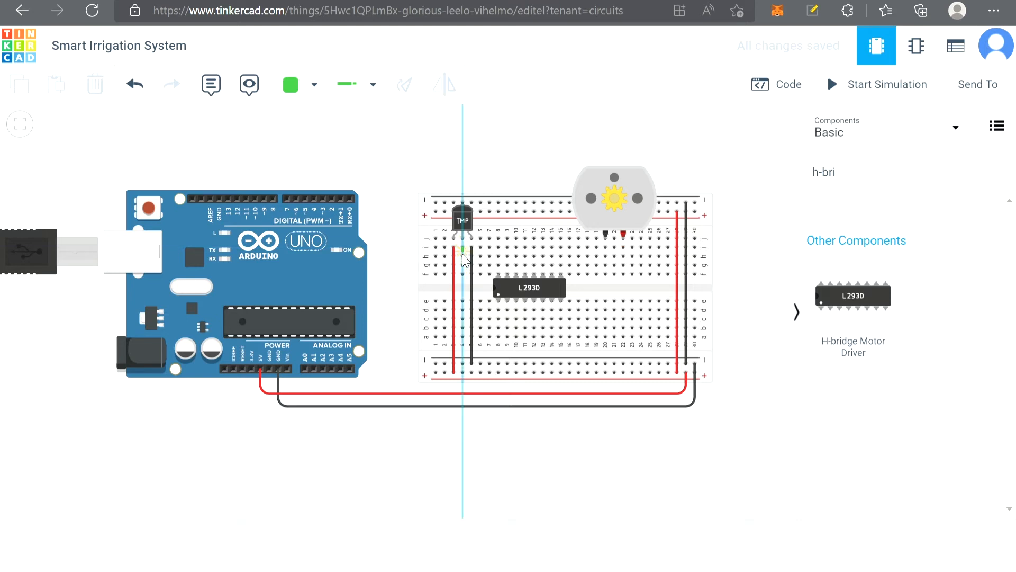
left_click(463, 421)
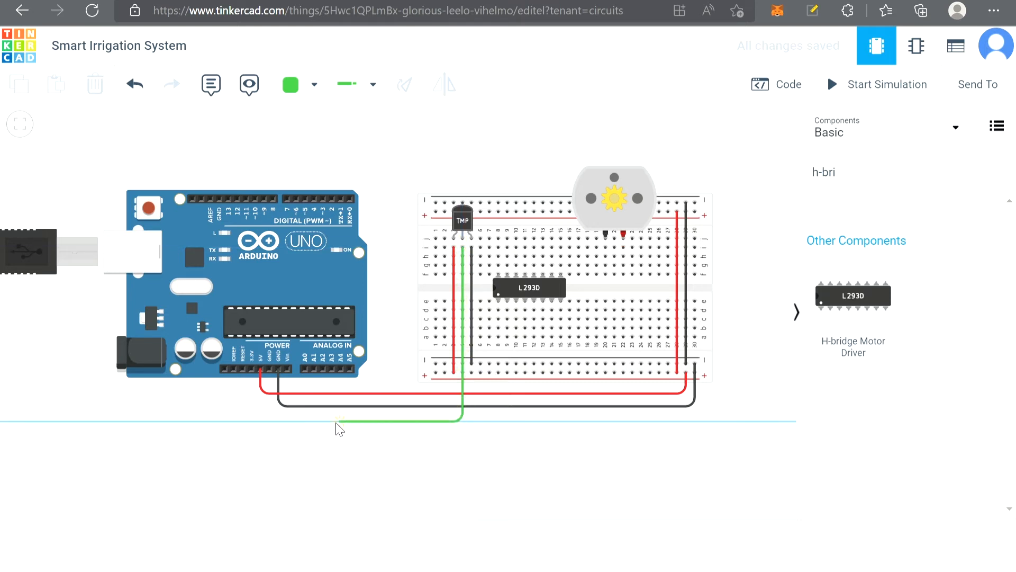
left_click(310, 421)
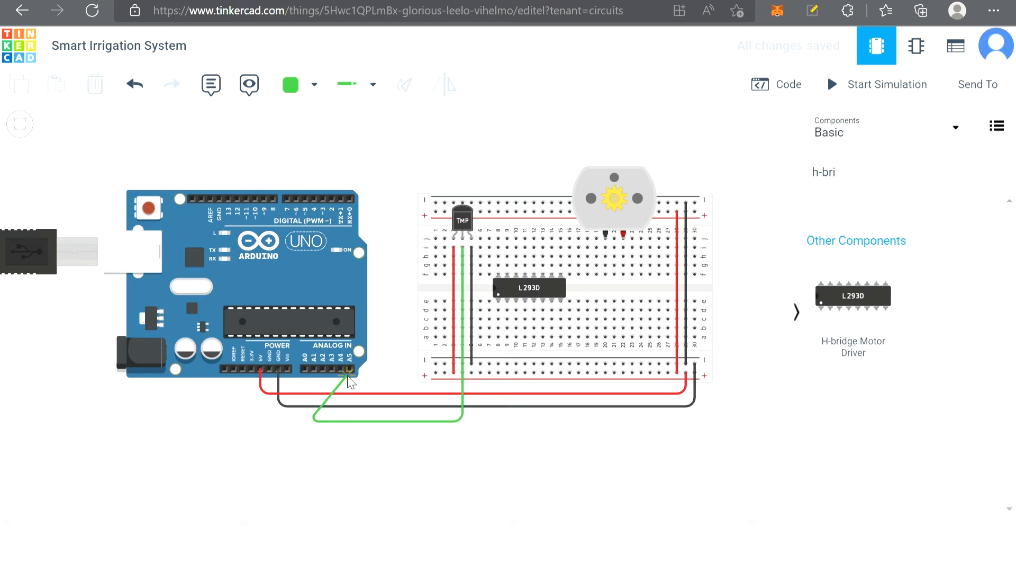
left_click(313, 368)
left_click_drag(308, 421, 314, 421)
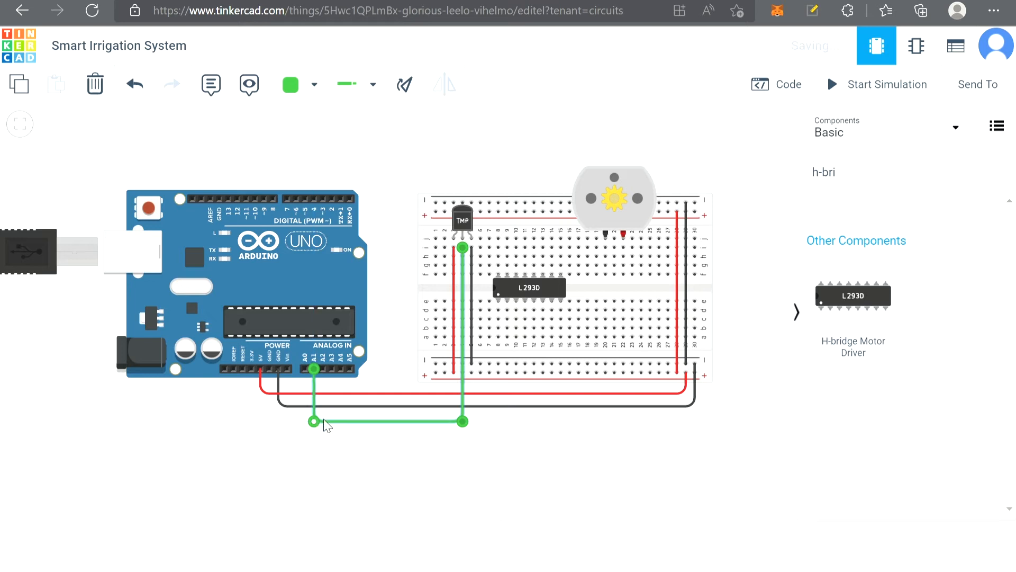
left_click(482, 138)
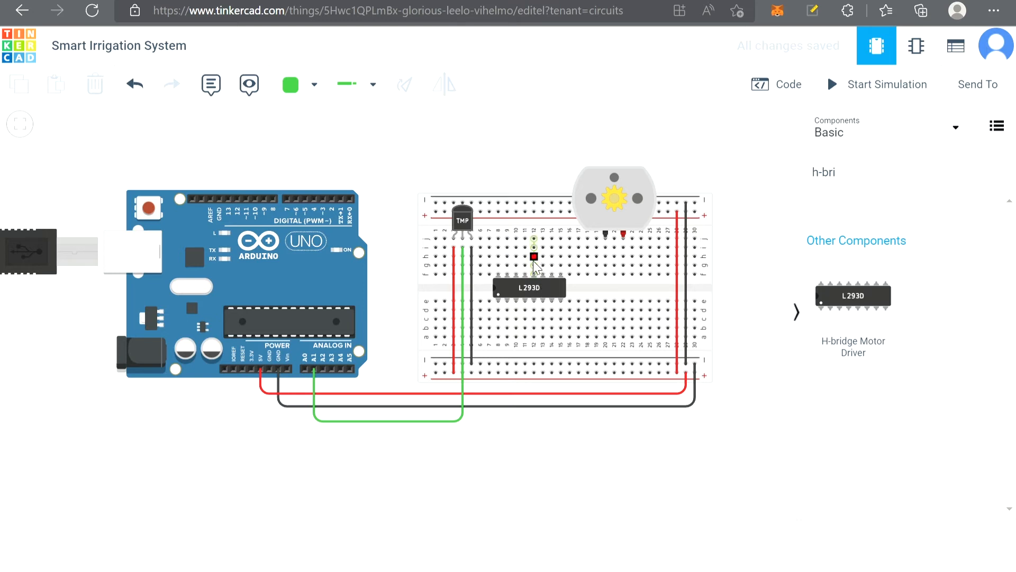
Step: Connect the L293D's lower and upper pins at column 8 to the nearest positive rails with red wires
left_click(313, 88)
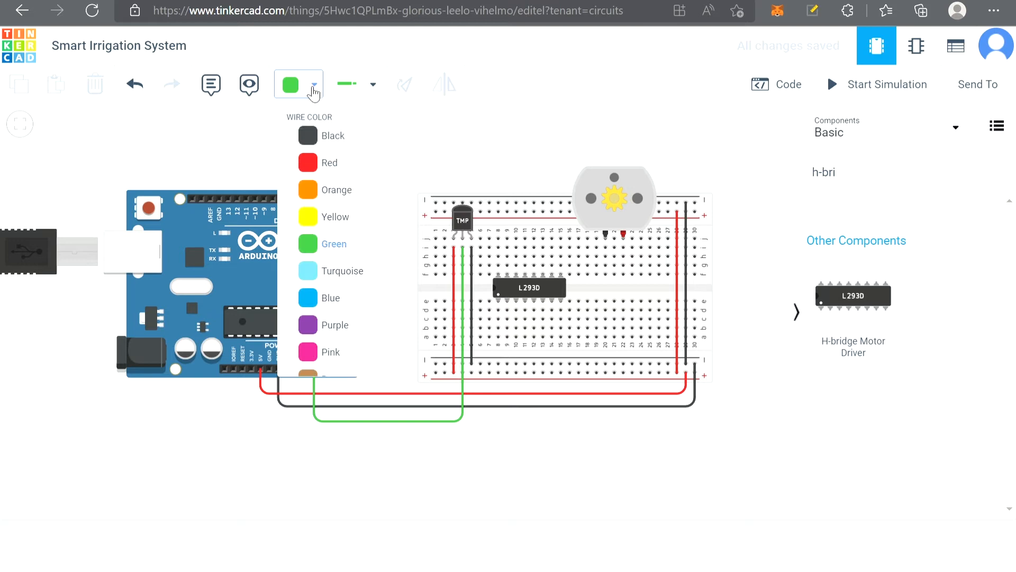
left_click(326, 161)
left_click(498, 310)
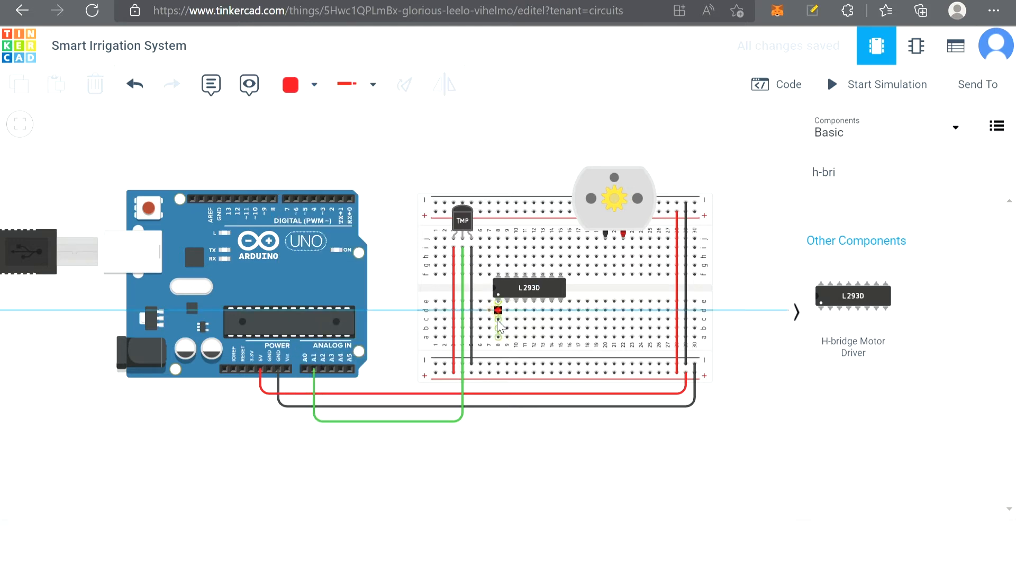
left_click(498, 373)
left_click(498, 261)
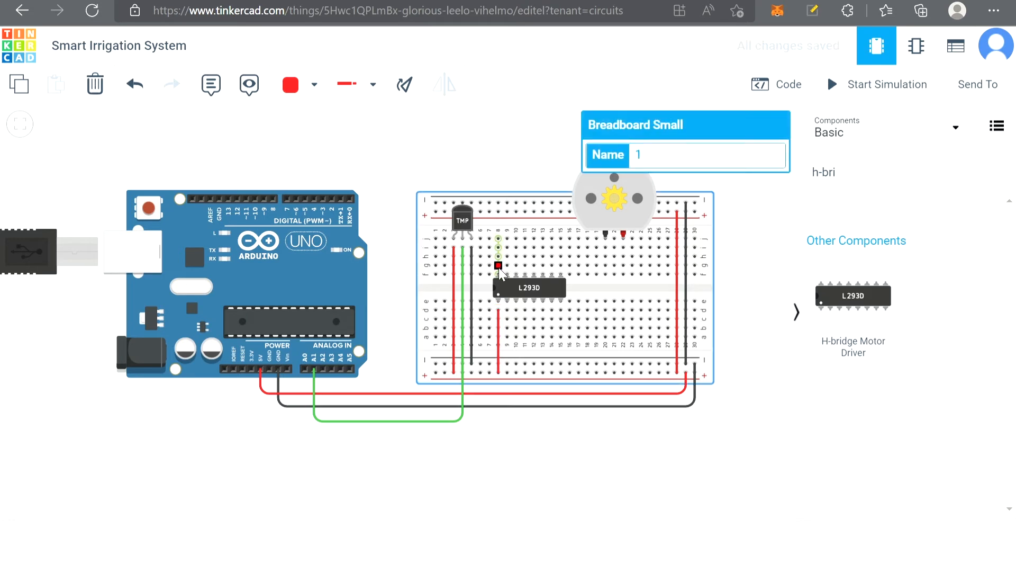
left_click(499, 264)
left_click(498, 209)
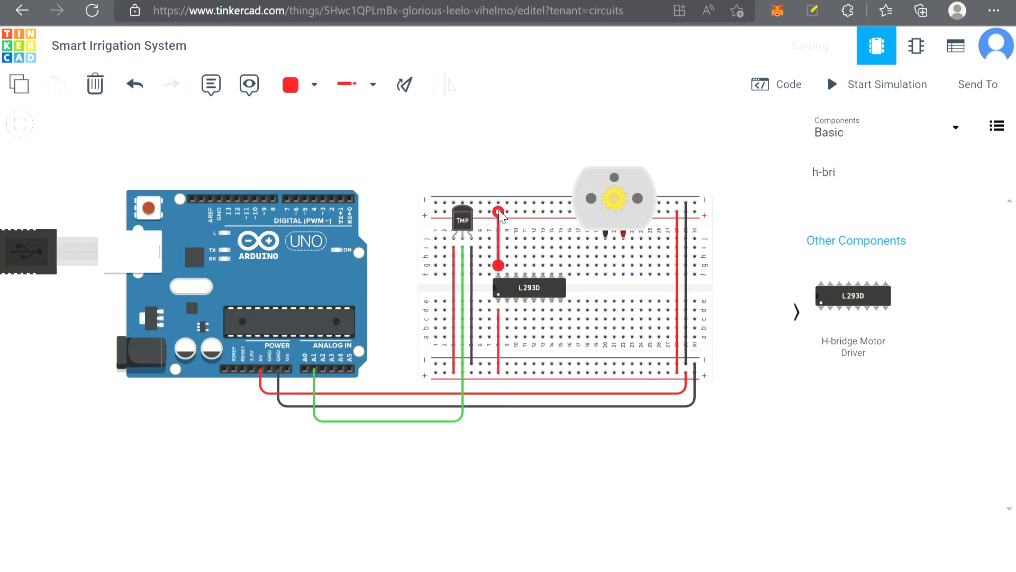
Step: Connect the L293D's upper and lower pins at column 15 to the nearest positive rails with red wires
left_click(560, 264)
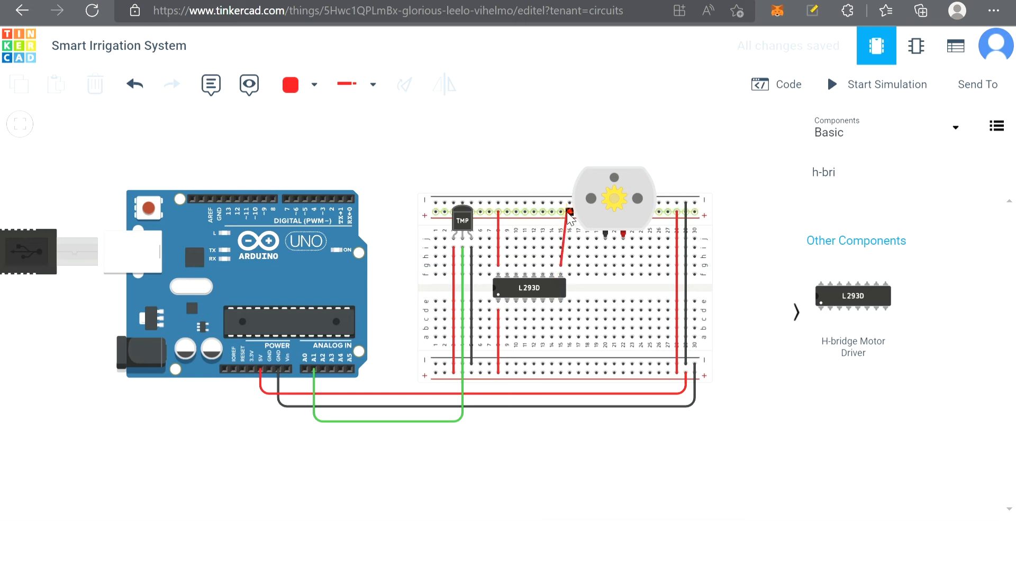
left_click(560, 211)
left_click(560, 310)
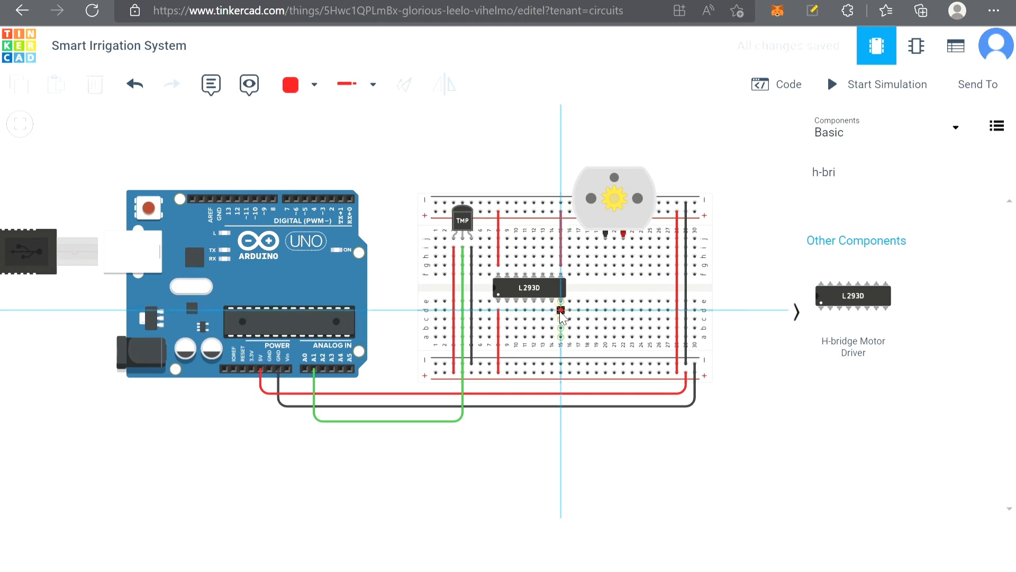
left_click(560, 372)
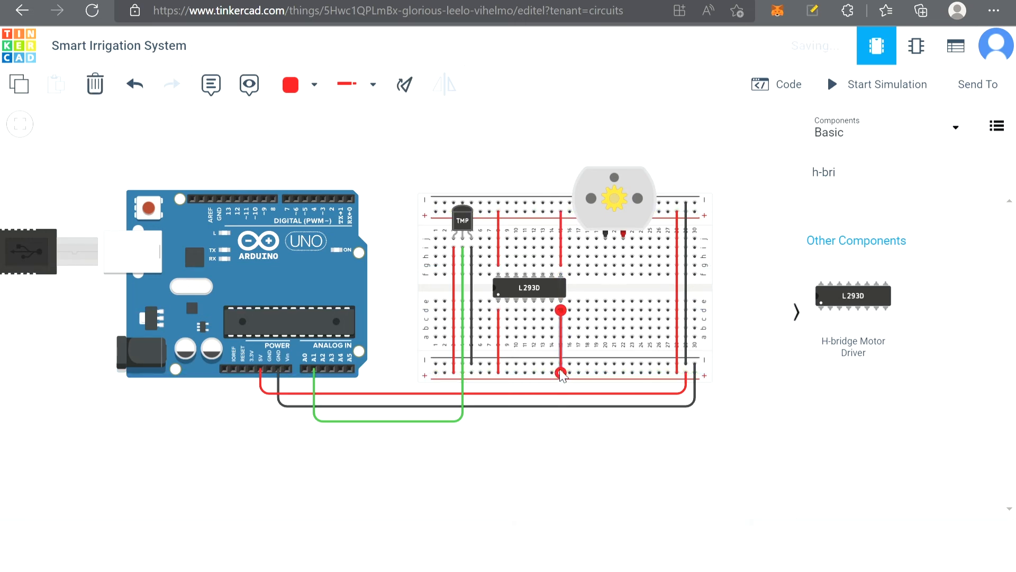
left_click(526, 165)
Step: Ground the L293D's lower pins at columns 11 and 12 with black wires to the lower negative rail
left_click(314, 84)
left_click(323, 137)
left_click(525, 301)
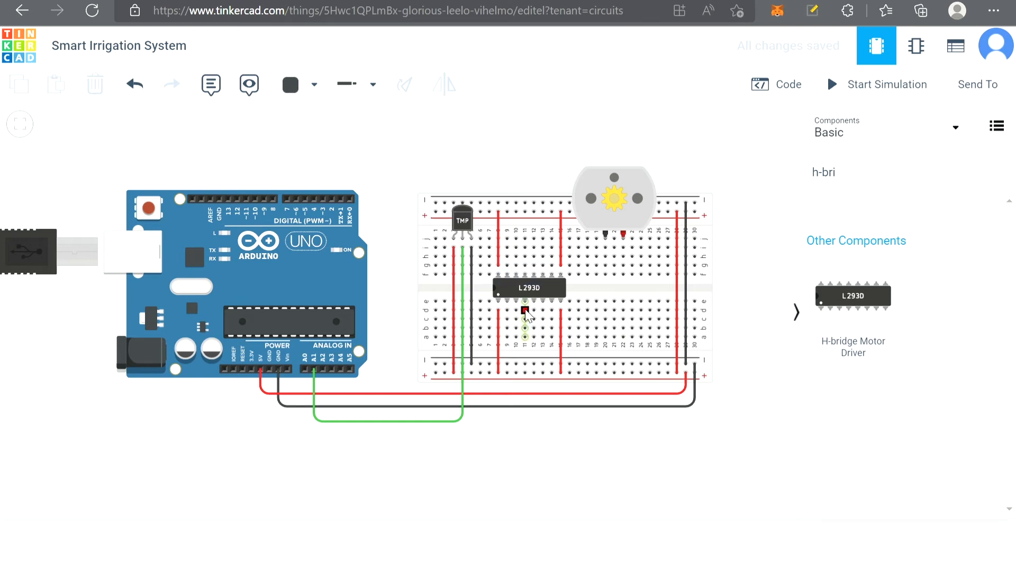
left_click(526, 363)
left_click(534, 300)
left_click(533, 364)
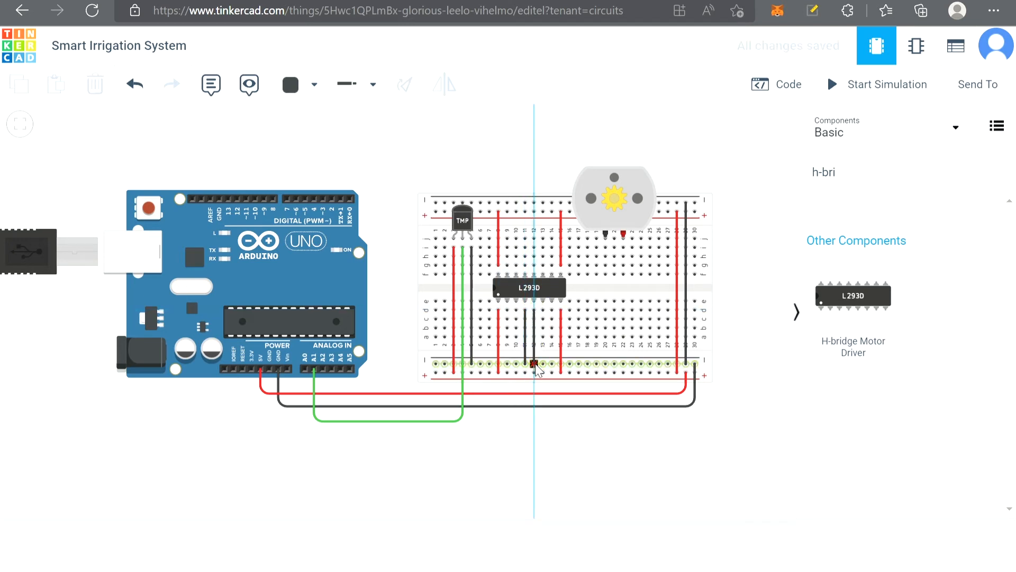
Step: Ground the L293D's upper pins at columns 11 and 12 with black wires to the upper negative rail
left_click(525, 265)
left_click(525, 203)
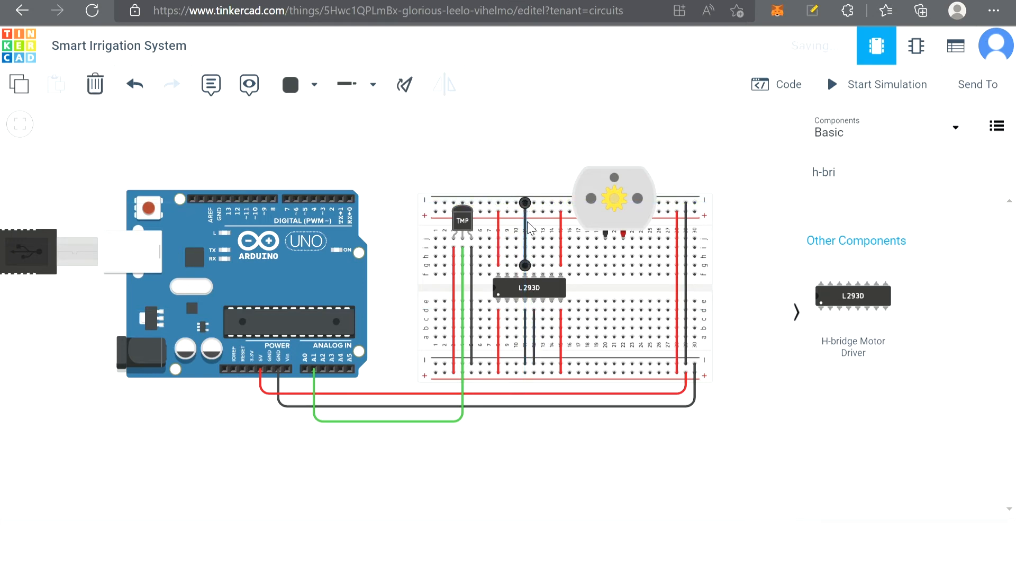
left_click(534, 265)
left_click(538, 203)
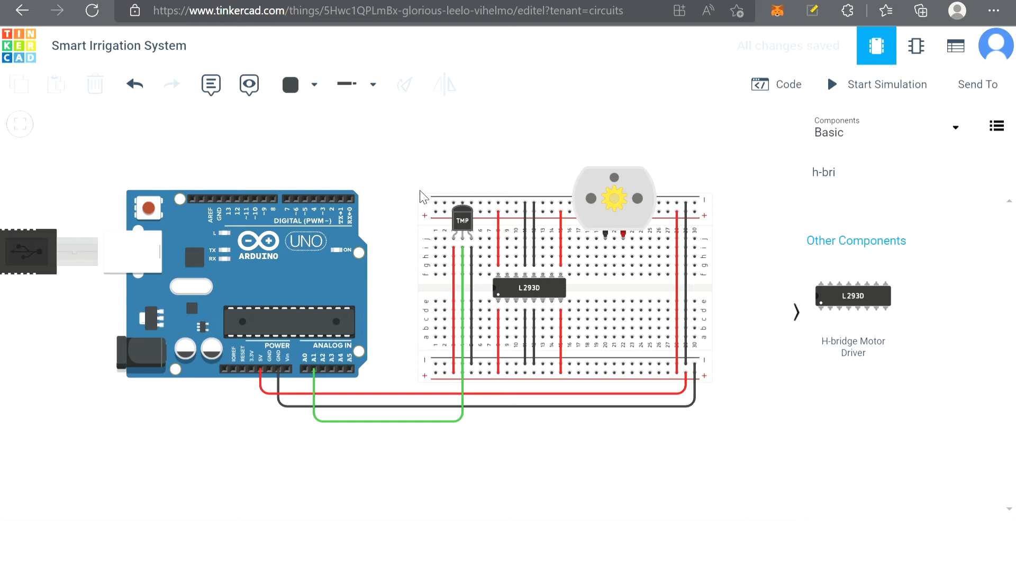
Step: Run a yellow wire from the L293D's upper pin at column 9 to Arduino digital pin 10, routed above both boards with straight corners
left_click(315, 84)
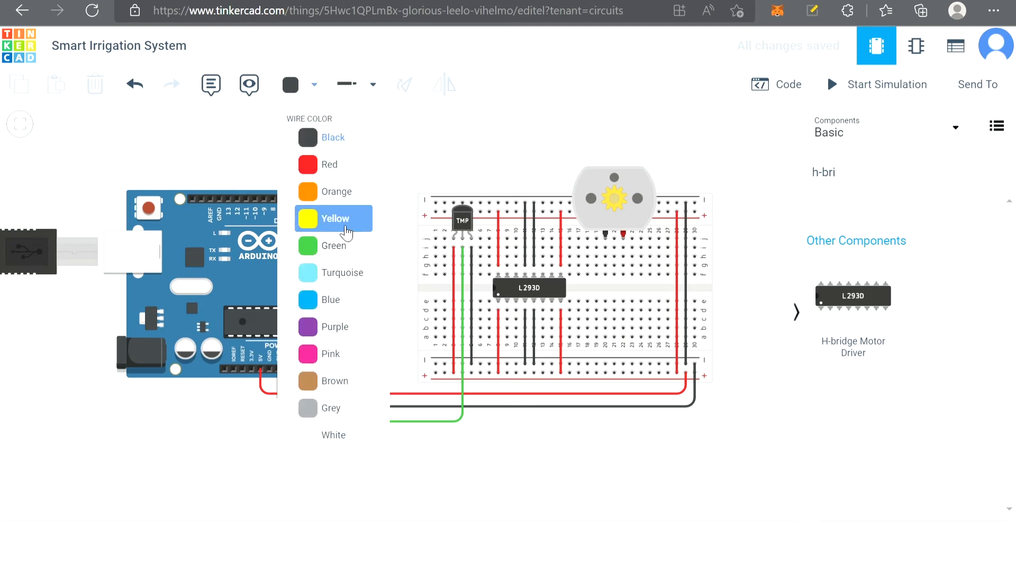
left_click(346, 227)
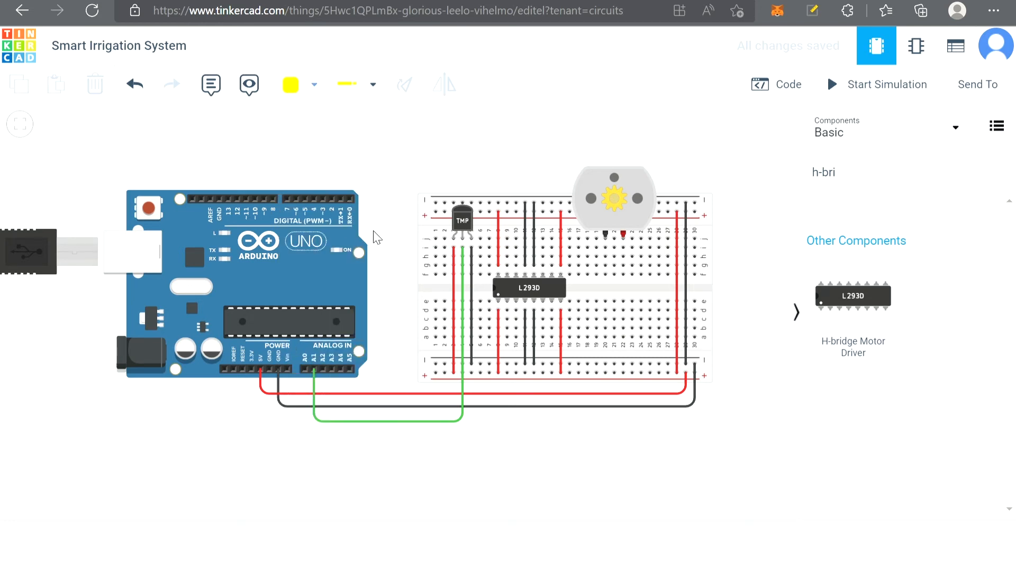
left_click(506, 266)
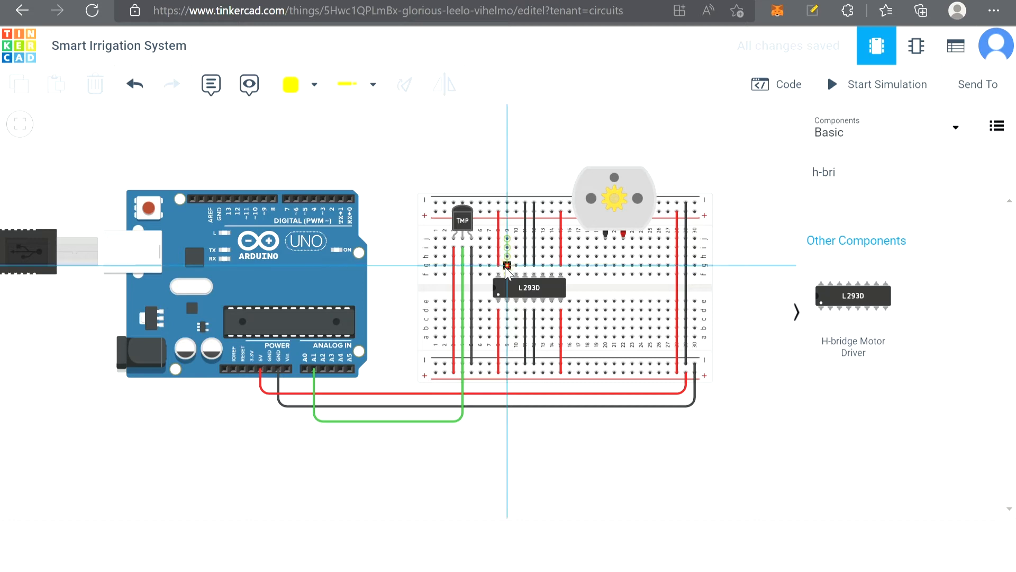
left_click(507, 139)
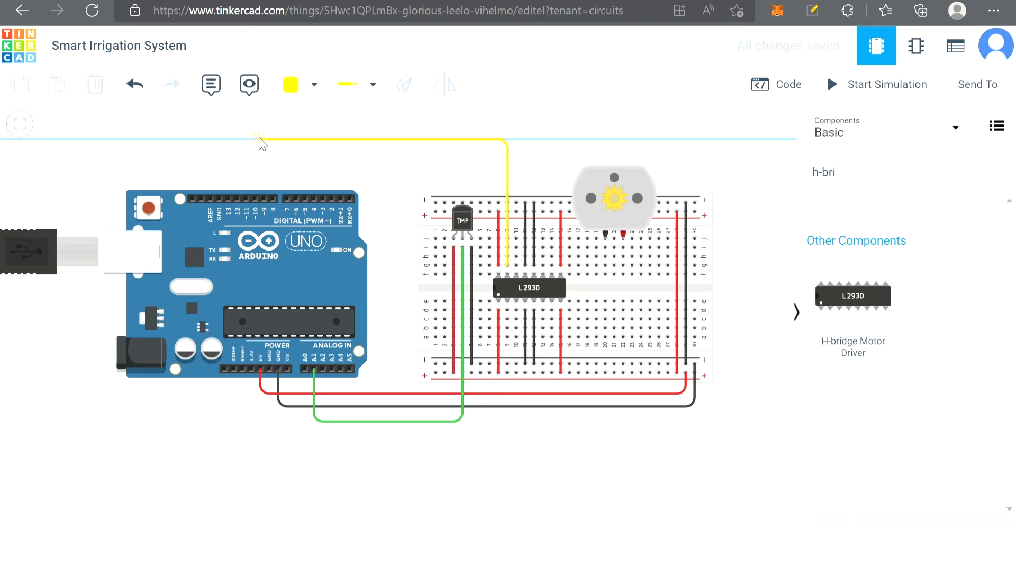
left_click(258, 140)
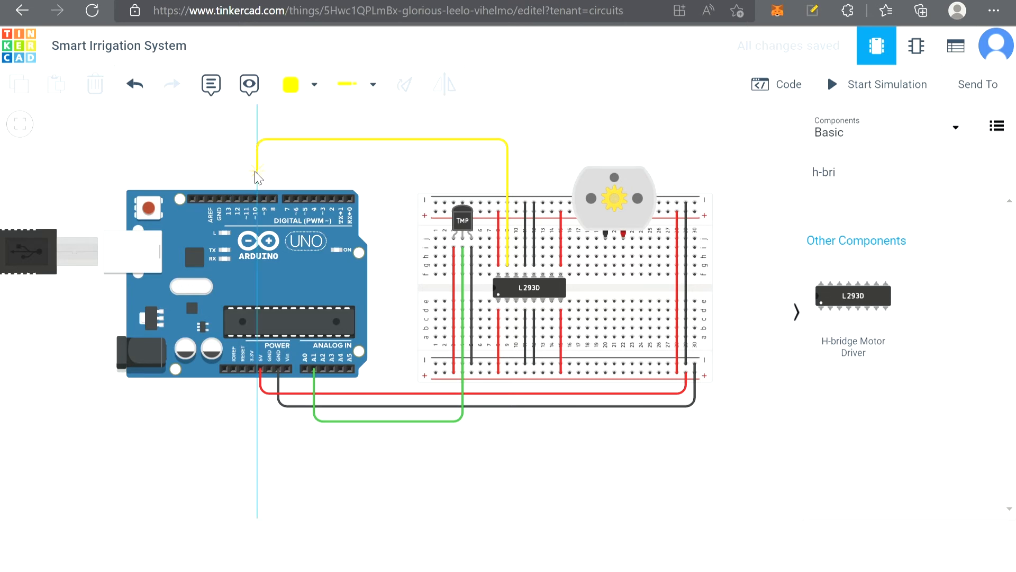
left_click(254, 199)
left_click_drag(258, 139, 255, 139)
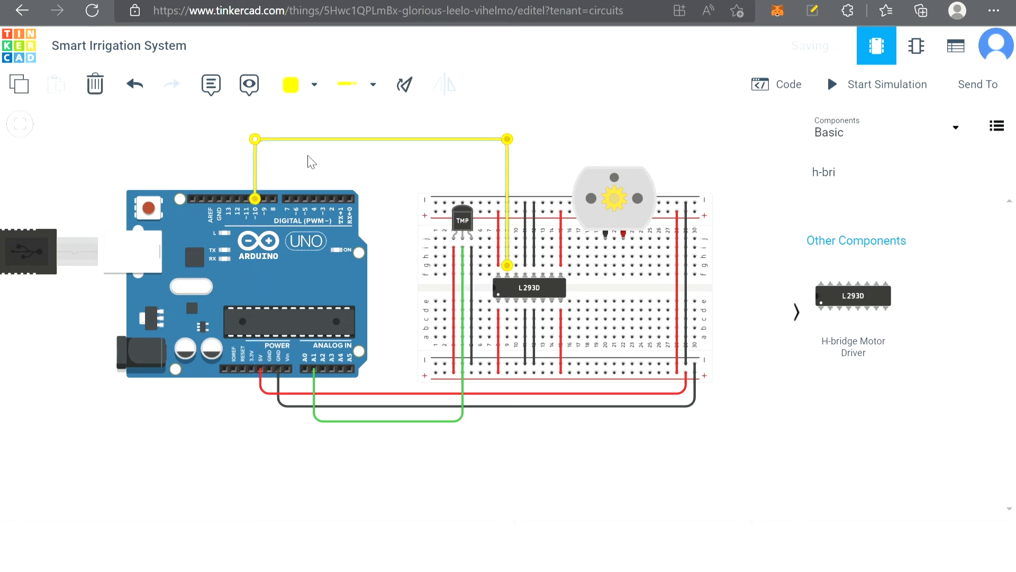
left_click(363, 167)
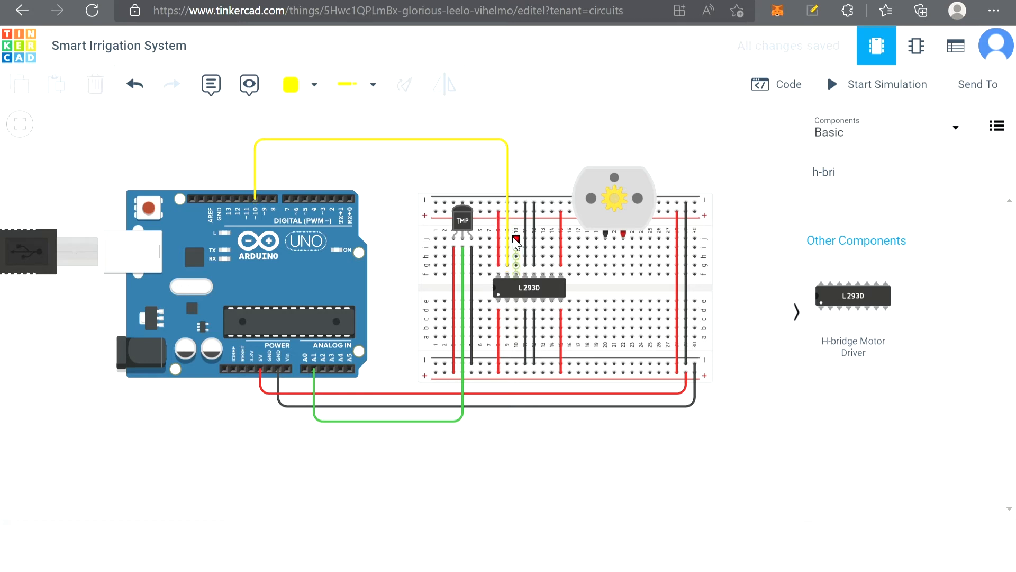
Step: Connect the L293D's upper pin at column 10 to the DC motor's black terminal at column 20 with a yellow wire along row h
left_click(516, 256)
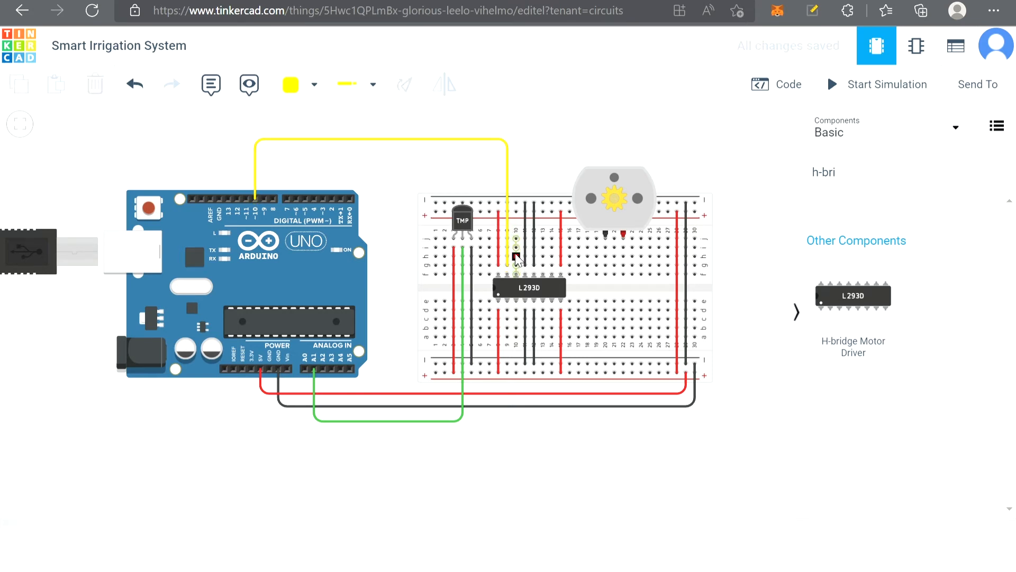
left_click(605, 256)
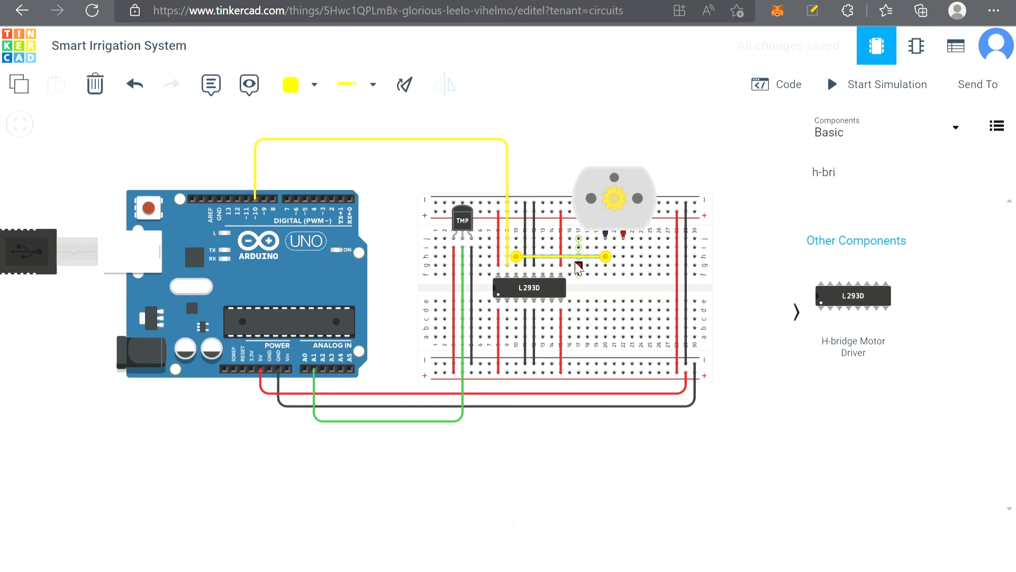
Step: Nudge the DC motor slightly downward on the breadboard, keeping its terminals in columns 20 and 22
left_click(397, 199)
left_click_drag(612, 188, 612, 197)
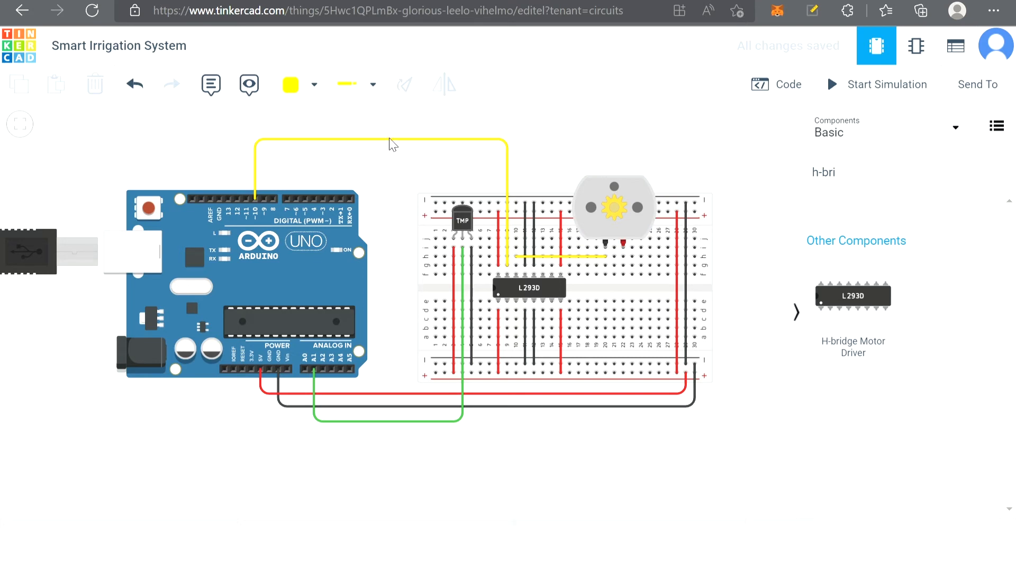
Step: Run a purple wire from the L293D's upper pin at column 14 to Arduino digital pin 5, routed above both boards with straight corners
left_click(314, 84)
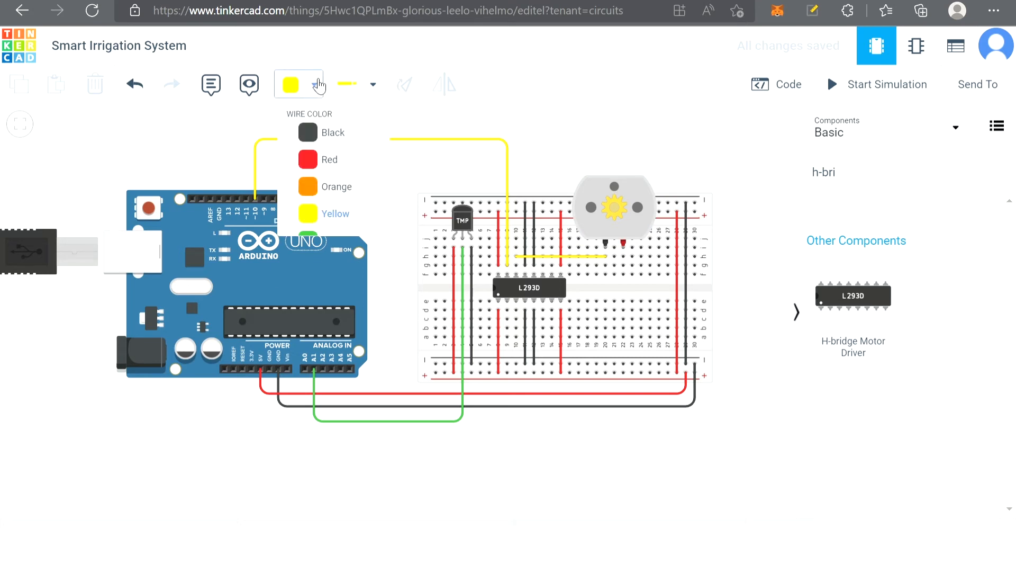
left_click(341, 328)
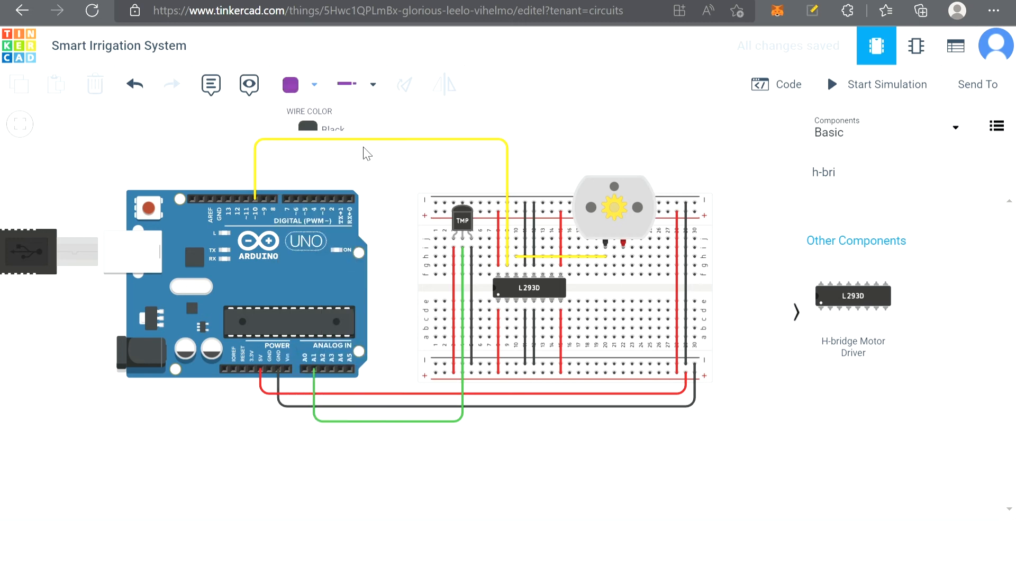
left_click(550, 266)
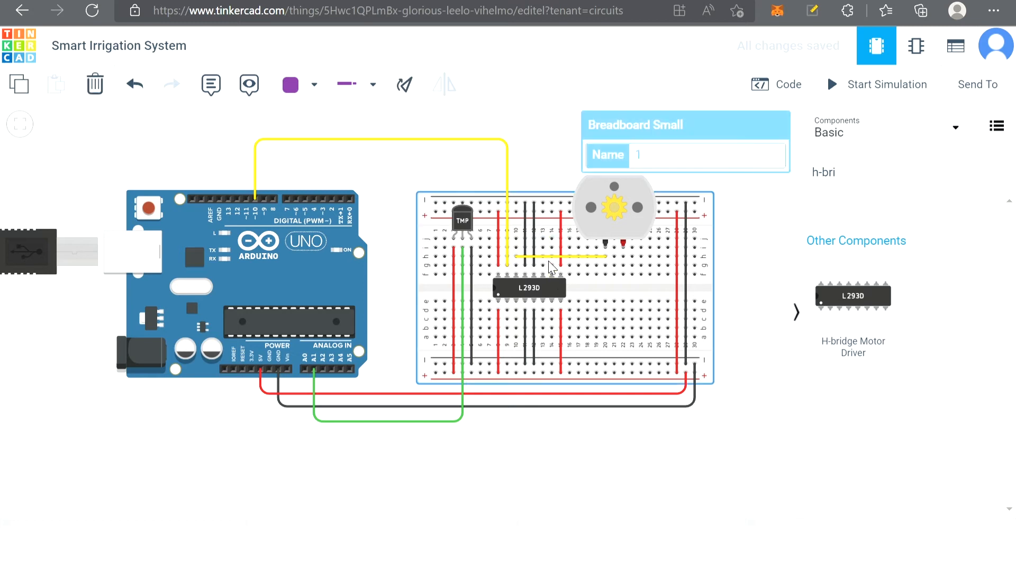
left_click(551, 265)
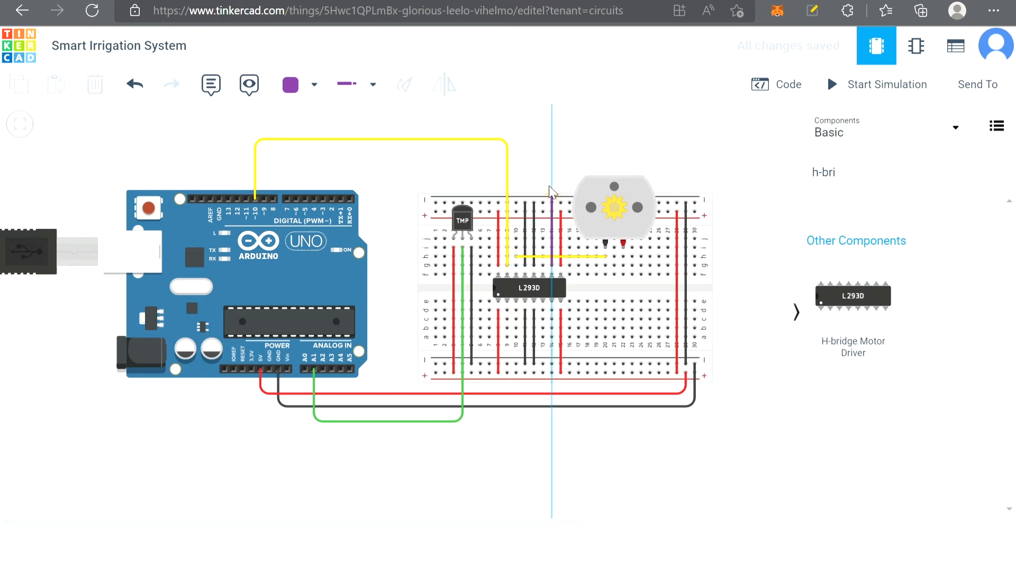
left_click(552, 154)
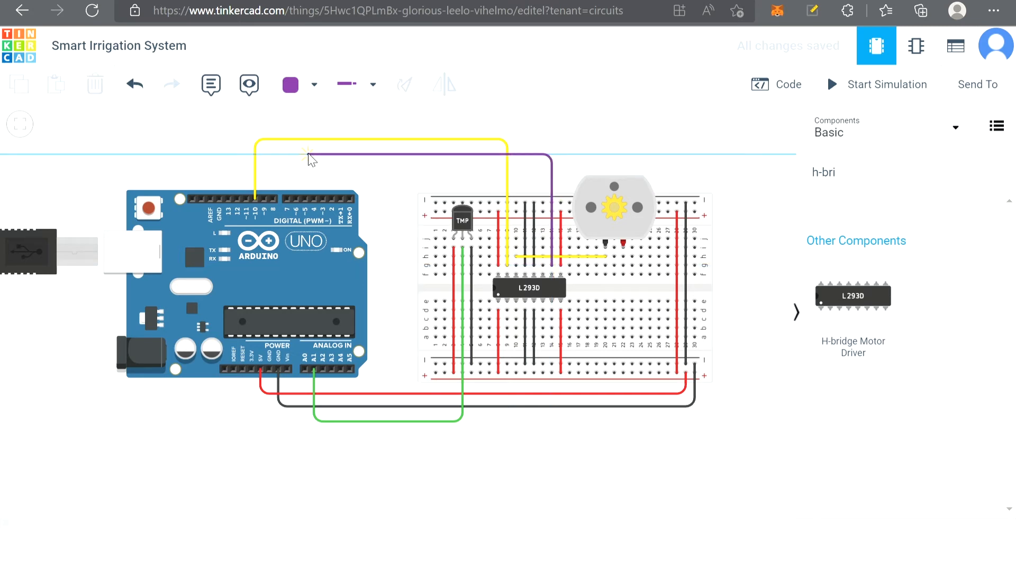
left_click(304, 154)
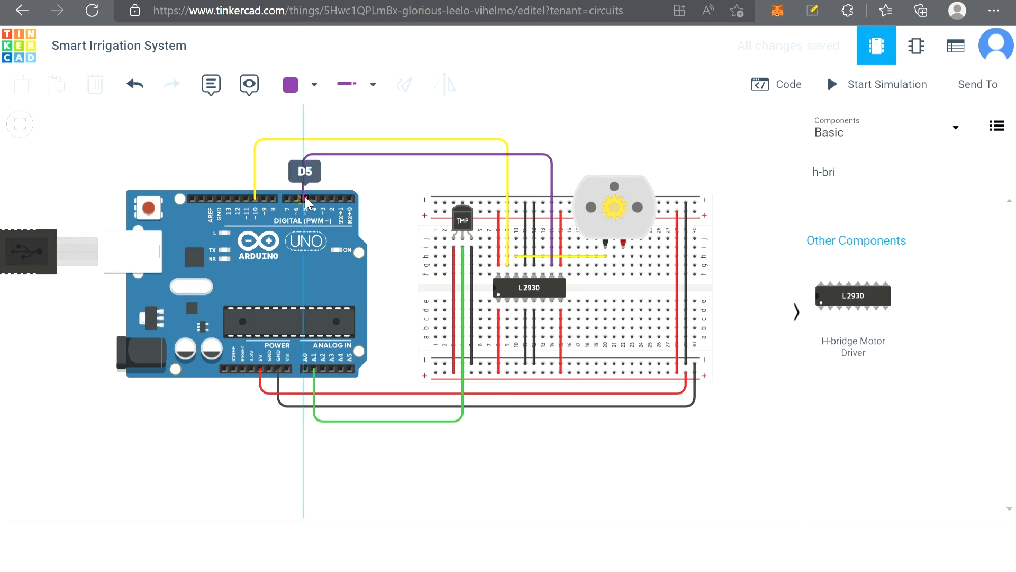
left_click(305, 198)
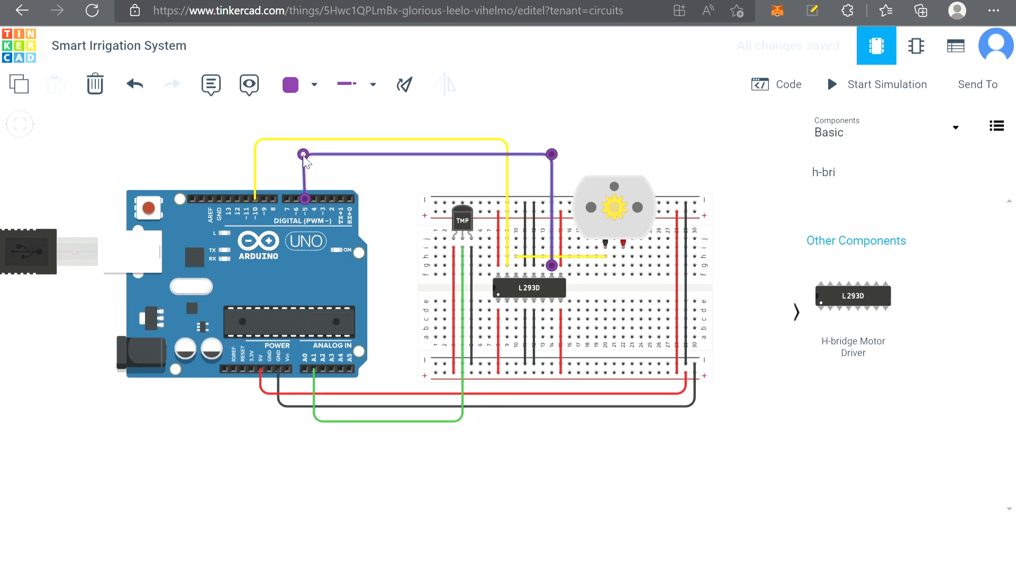
left_click_drag(303, 154, 305, 155)
Step: Connect the L293D's upper pin at column 13 to the DC motor's red terminal at column 22 with a purple wire along row g
left_click(542, 265)
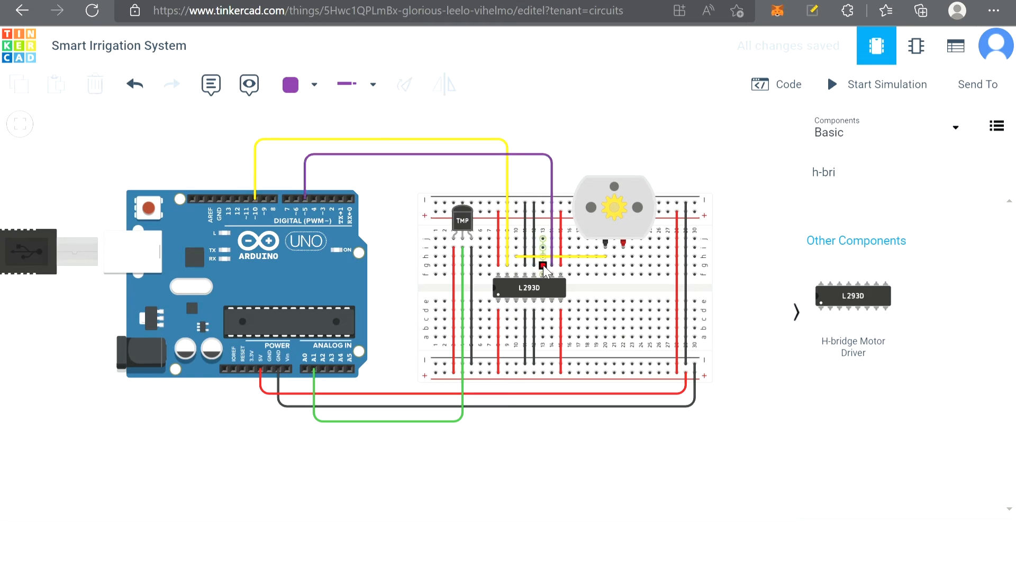
left_click(623, 264)
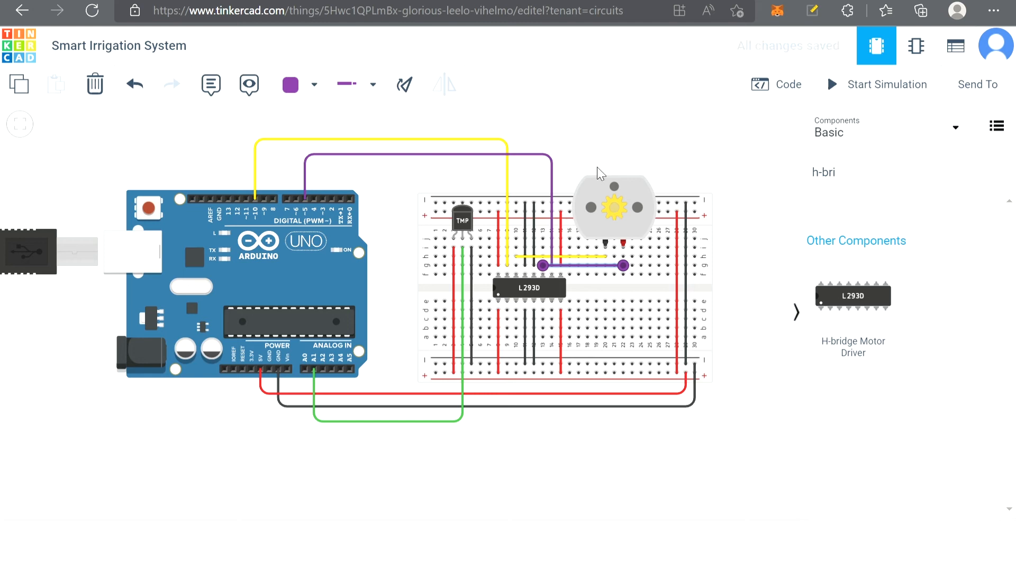
left_click(596, 159)
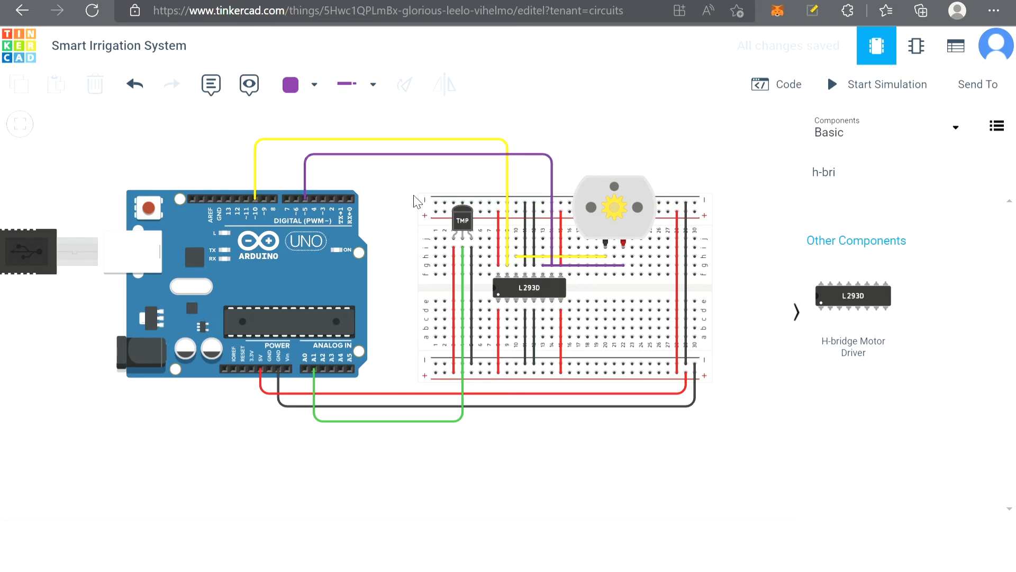
Step: Add a note reading "Sensor Suhu Tanah" above the TMP36 temperature sensor
left_click(217, 87)
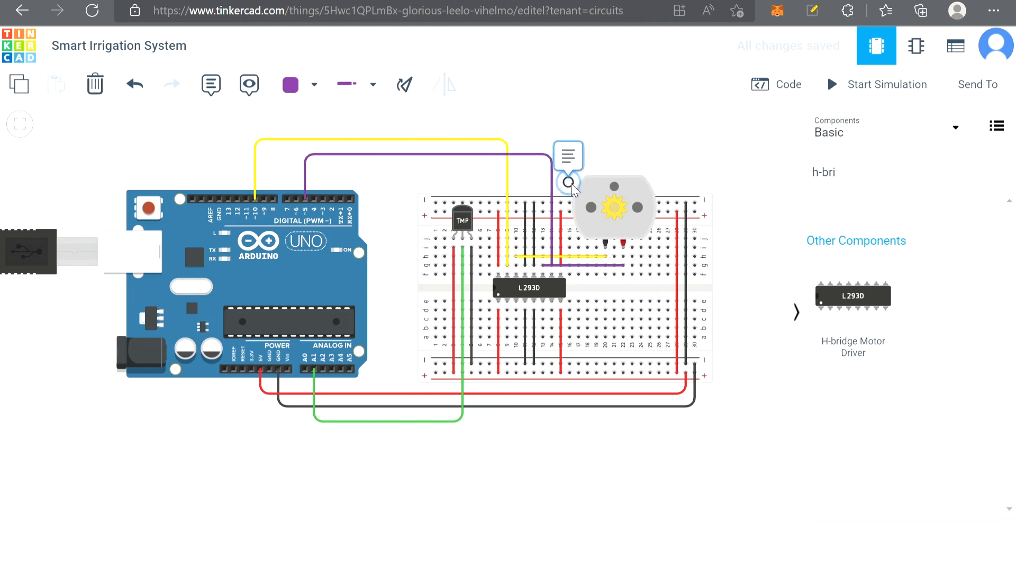
left_click(466, 169)
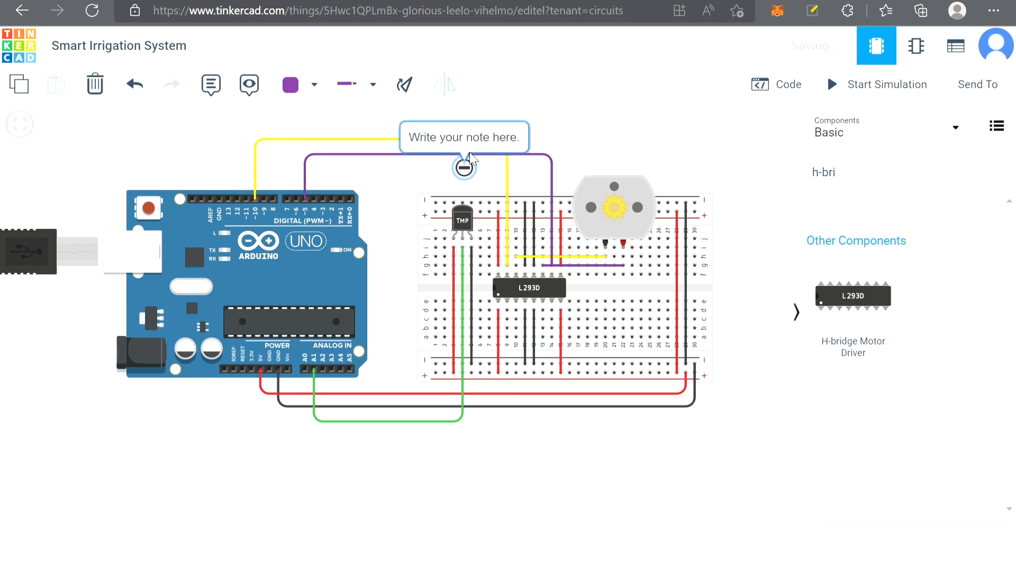
left_click(481, 149)
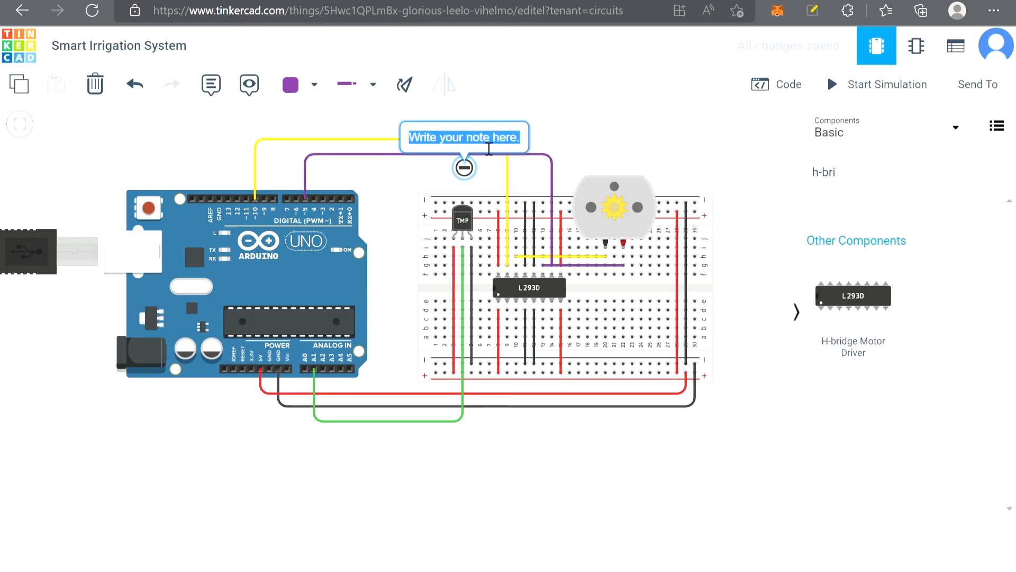
type("Send")
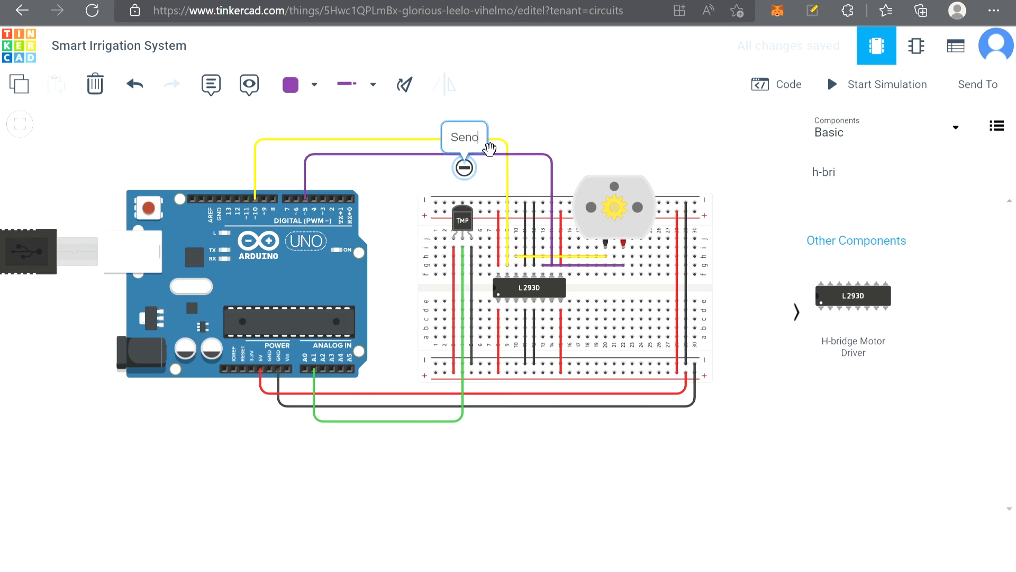
key("BackSpace")
type("so")
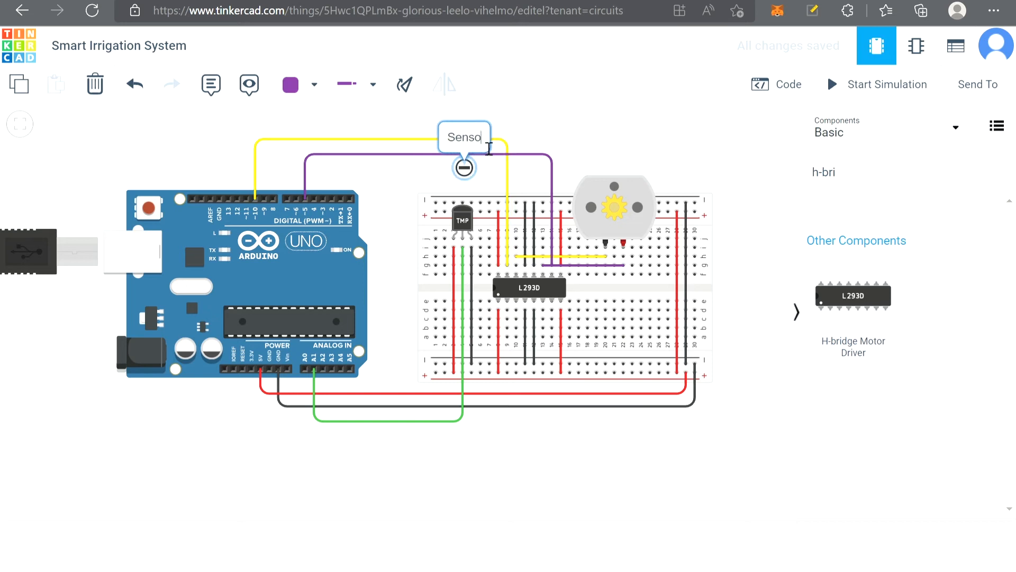
type("r Suhu tran")
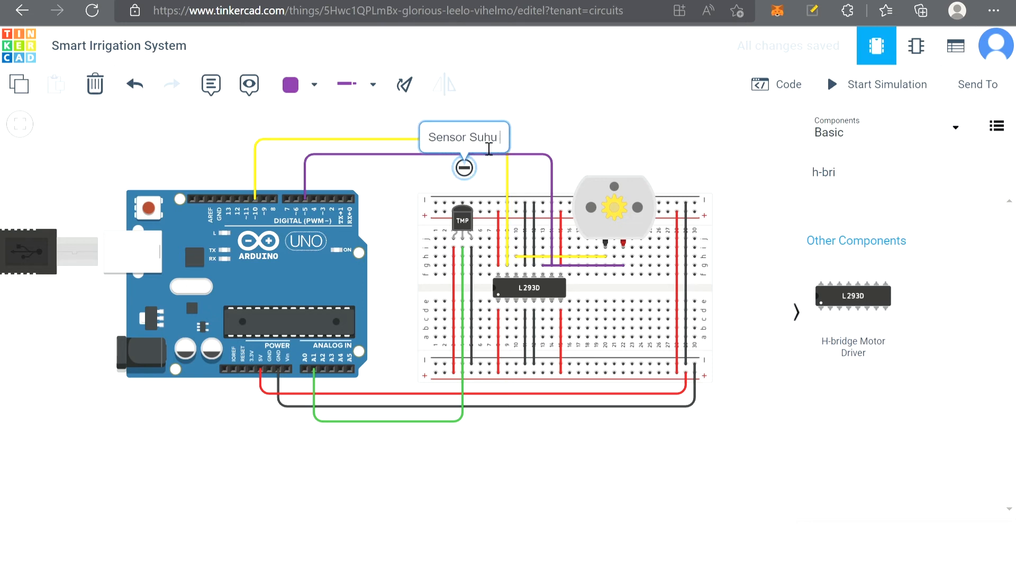
key("BackSpace")
key("BackSpace")
key("BackSpace")
key("BackSpace")
type("Tanah")
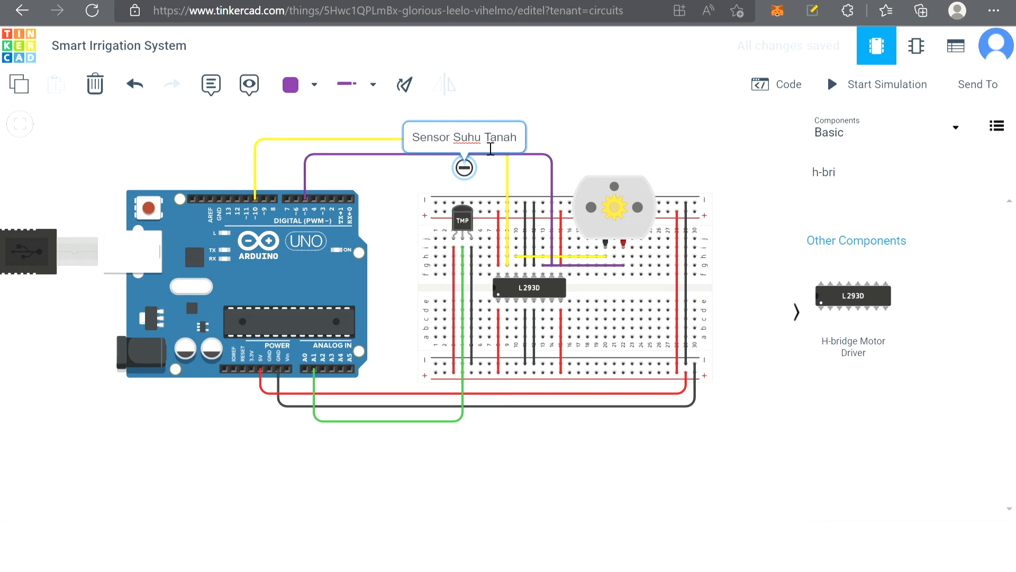
left_click(544, 113)
Step: Add a note reading "Pompa Air" above the DC motor
left_click(216, 87)
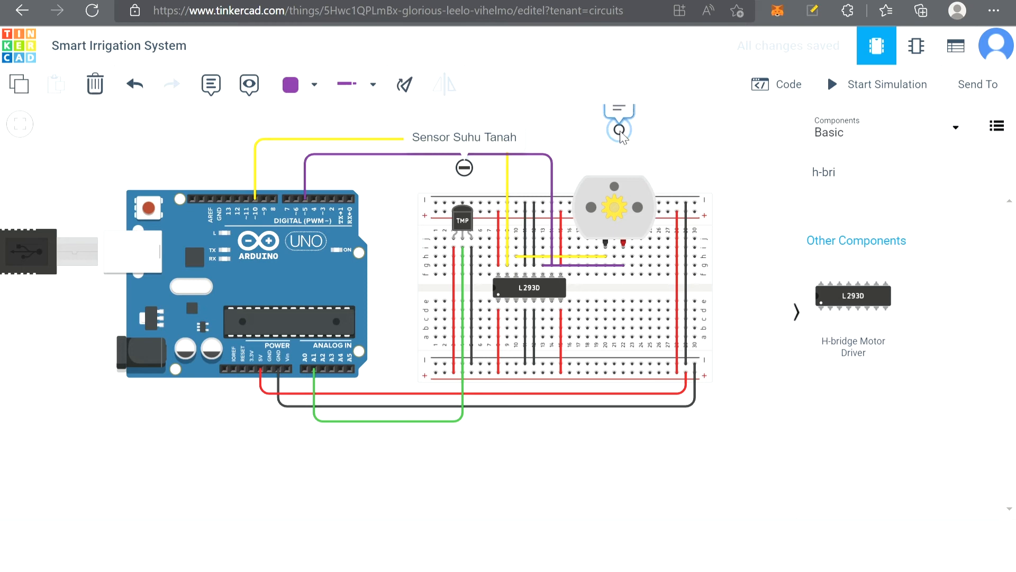
left_click(617, 168)
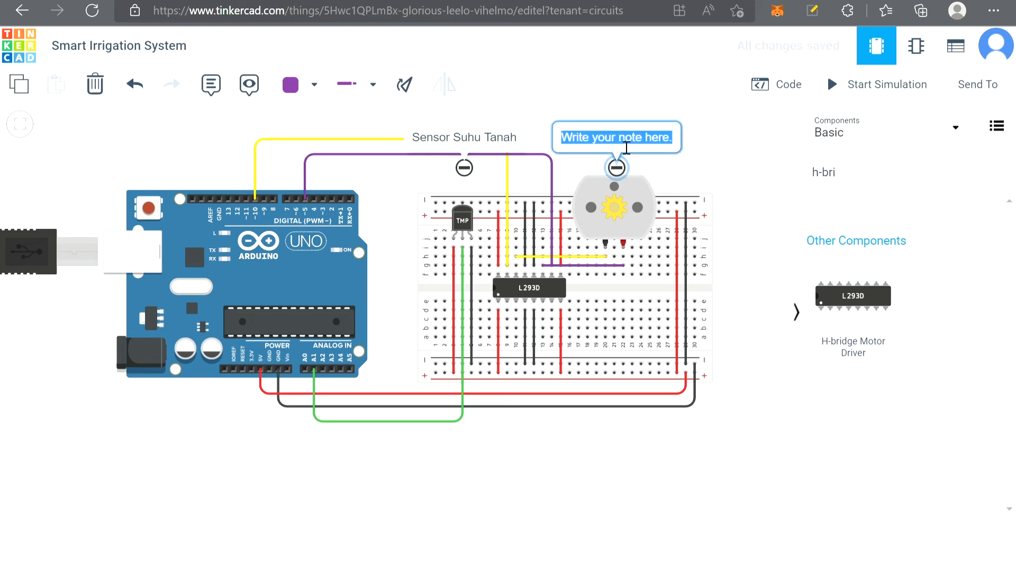
type("Po")
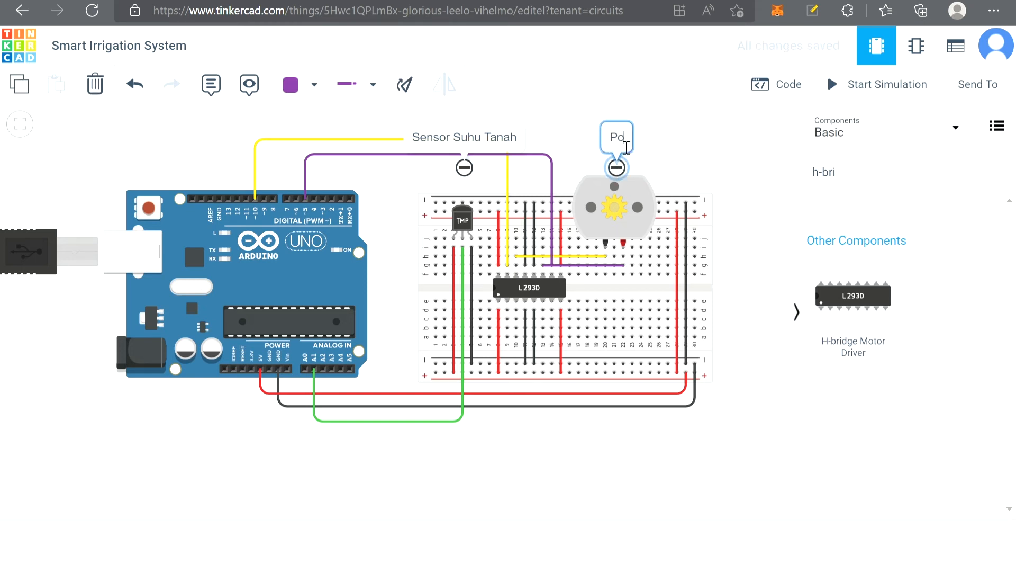
type("mpa Air")
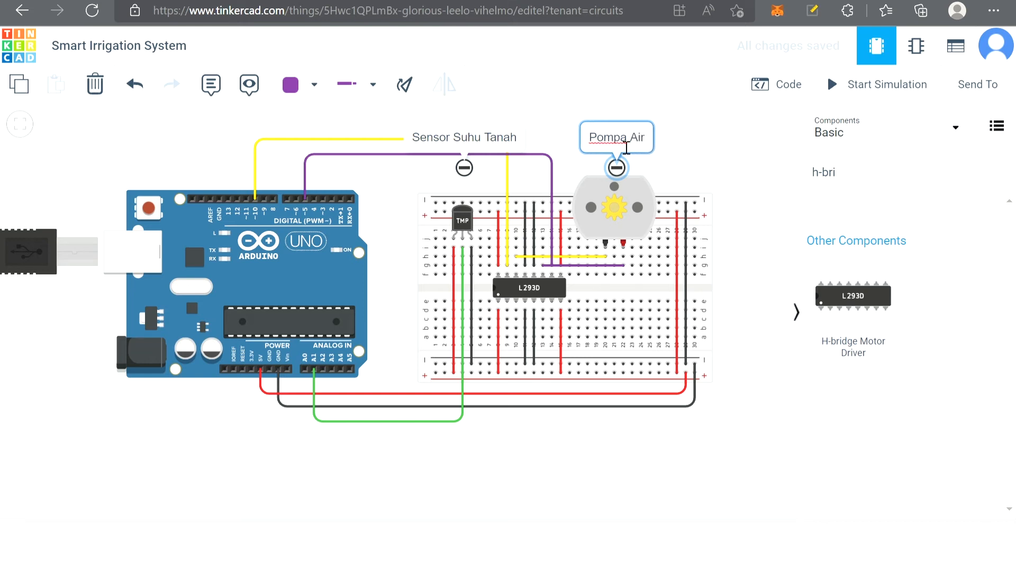
left_click(560, 132)
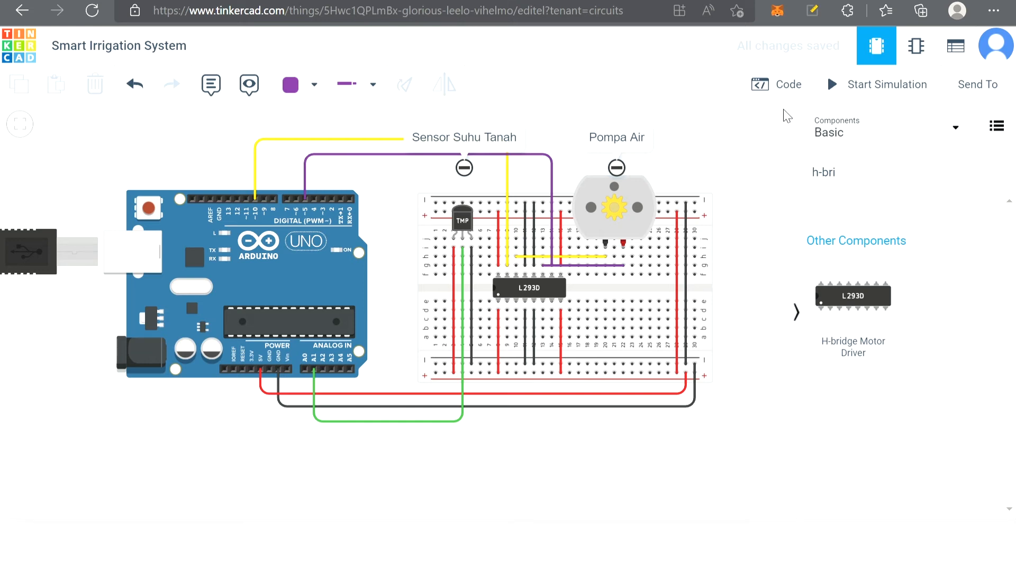
Step: Open the Arduino's block code and delete the default "on start" and "forever" blocks
left_click(787, 92)
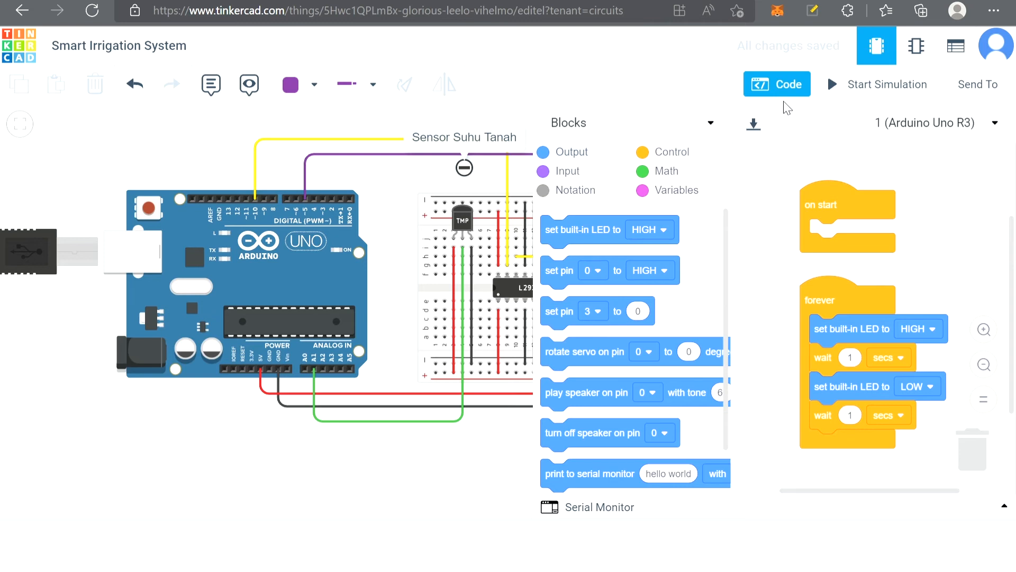
left_click_drag(856, 229, 971, 447)
left_click_drag(862, 306, 951, 414)
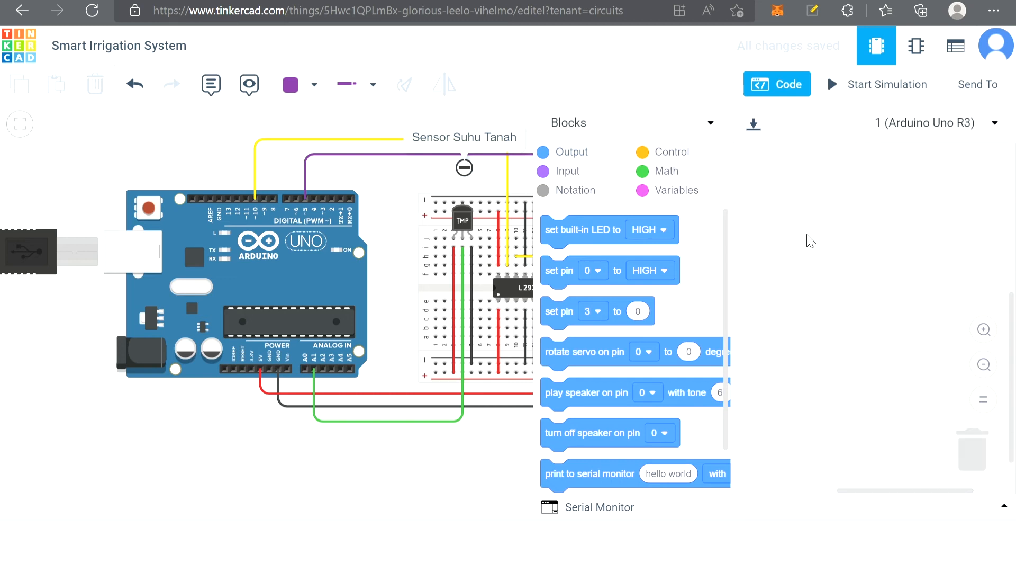
Step: Create a variable named suhuTanah and place its "set" block in the empty code workspace
left_click(696, 190)
left_click(635, 228)
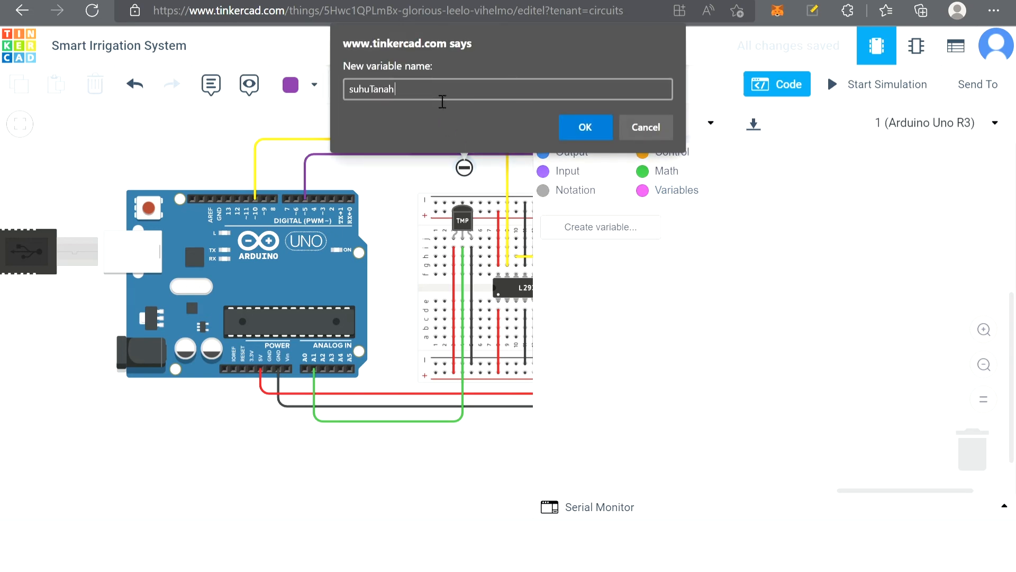
left_click(586, 129)
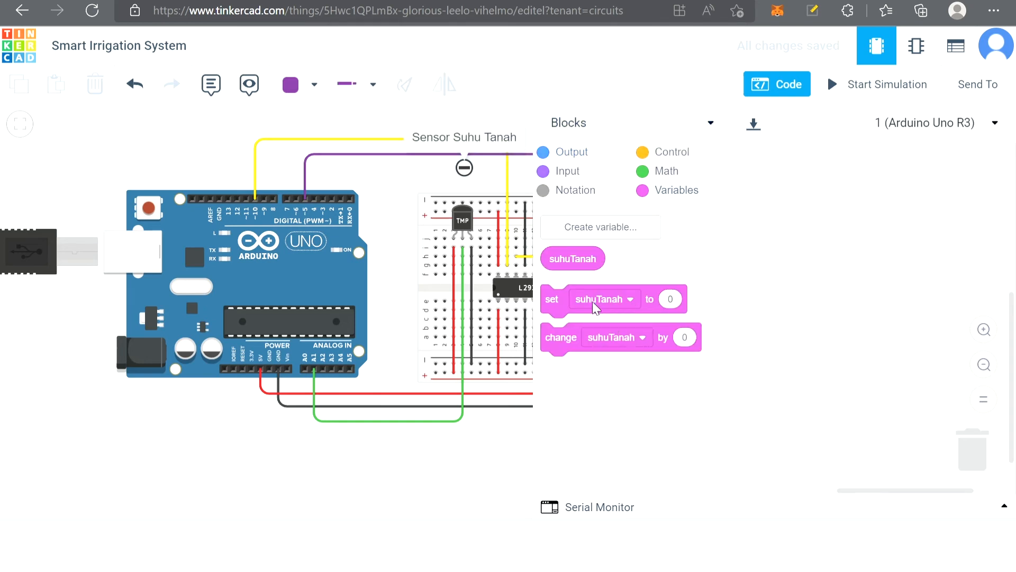
left_click_drag(592, 301, 803, 191)
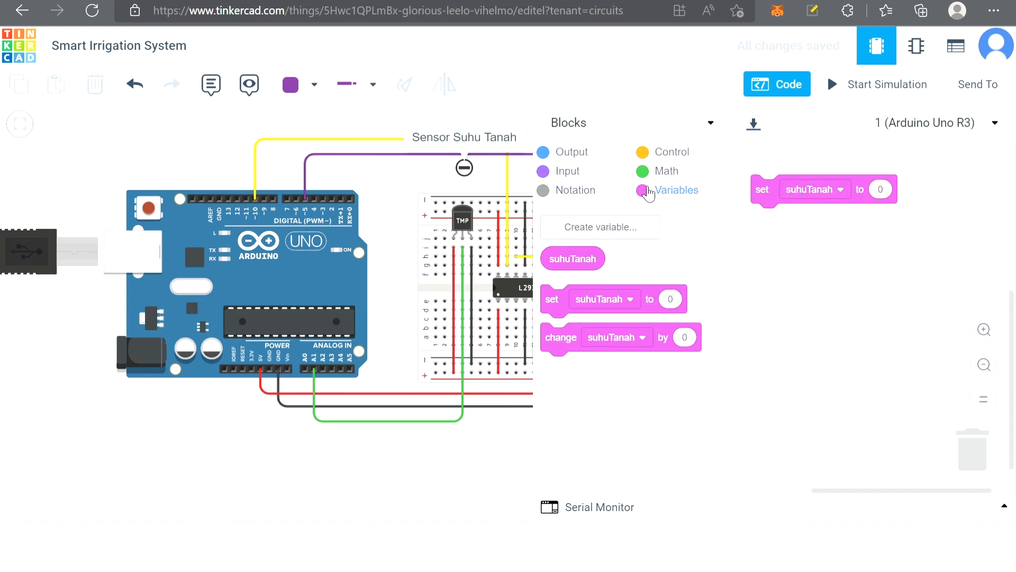
Step: Assign suhuTanah the temperature sensor reading block, with its pin set to A1
left_click(576, 177)
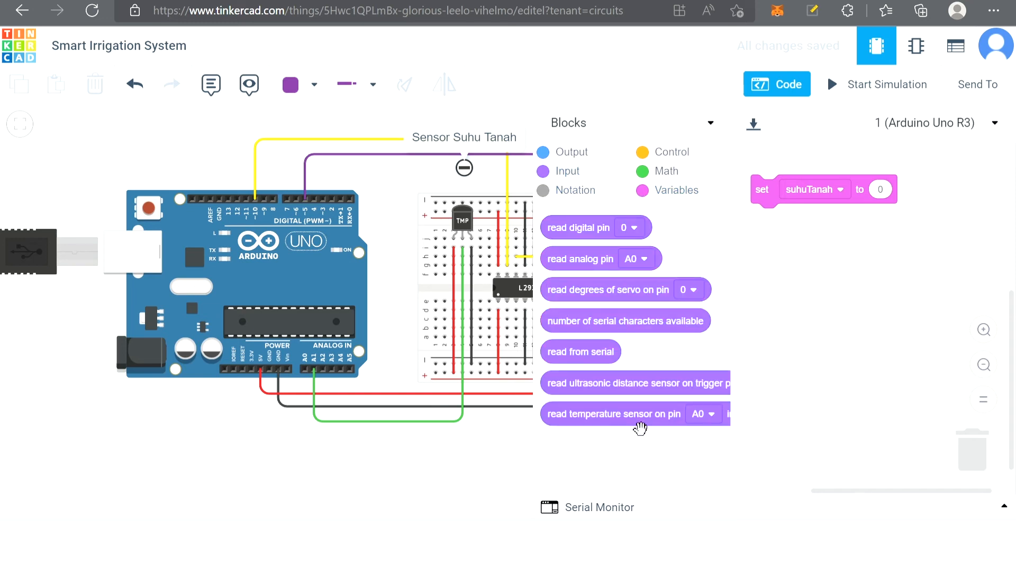
left_click_drag(649, 426, 953, 206)
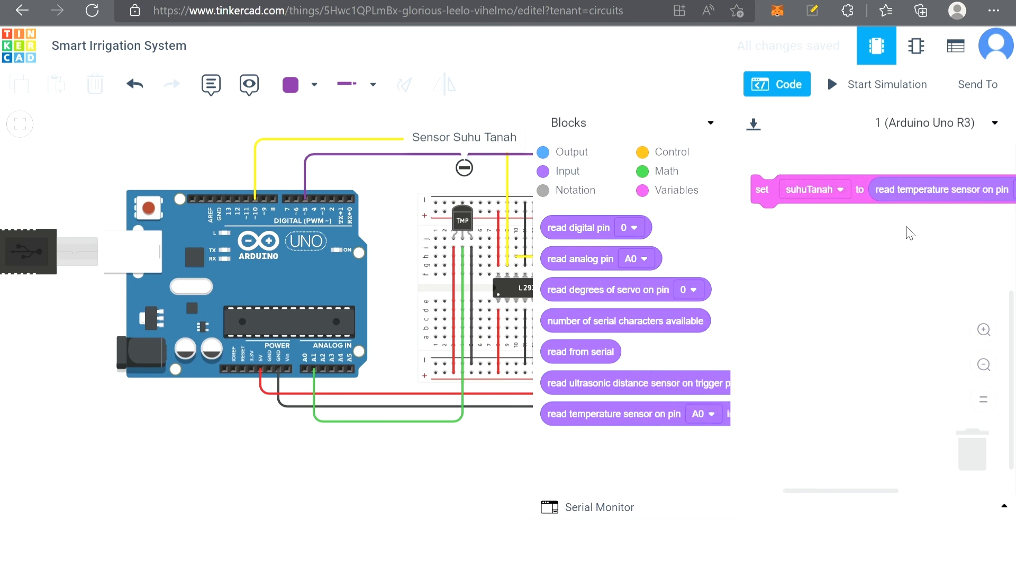
left_click_drag(862, 491, 906, 484)
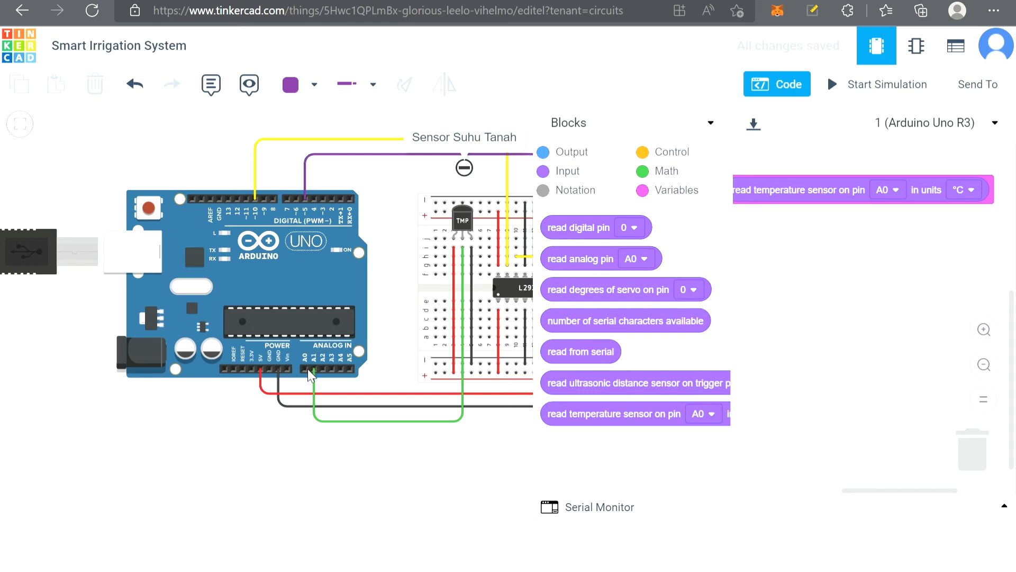
left_click(884, 189)
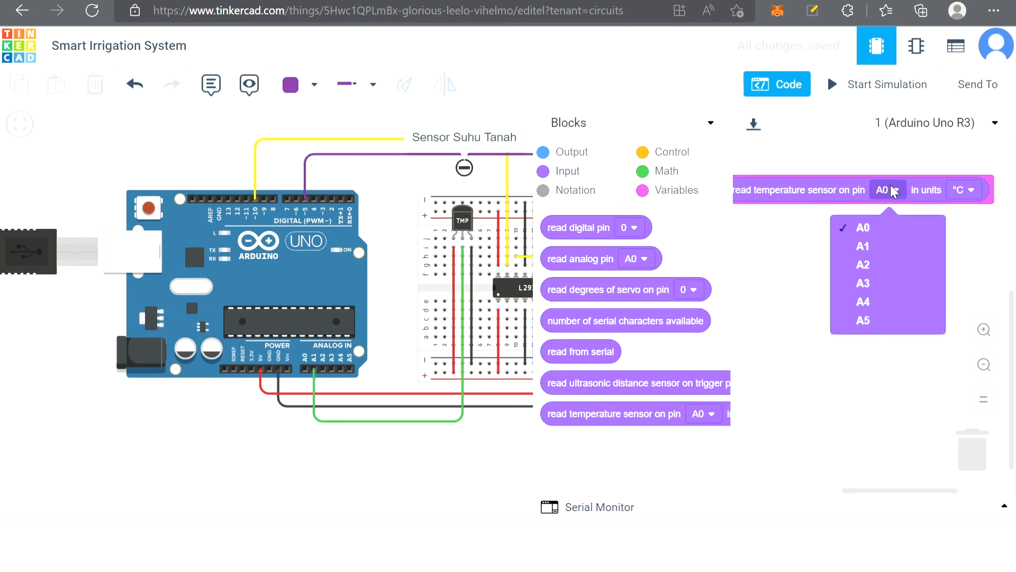
left_click(874, 246)
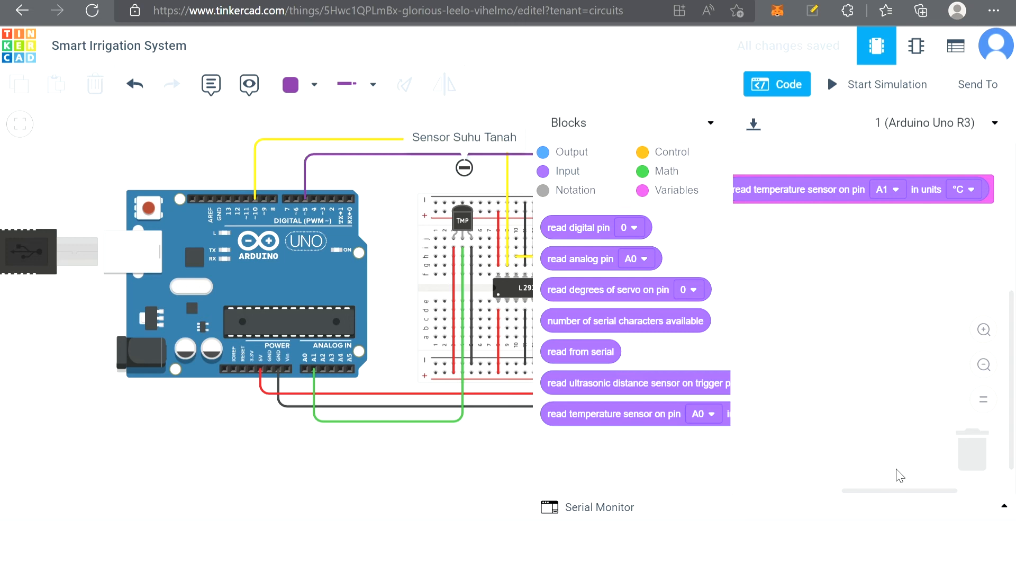
left_click_drag(881, 497, 826, 490)
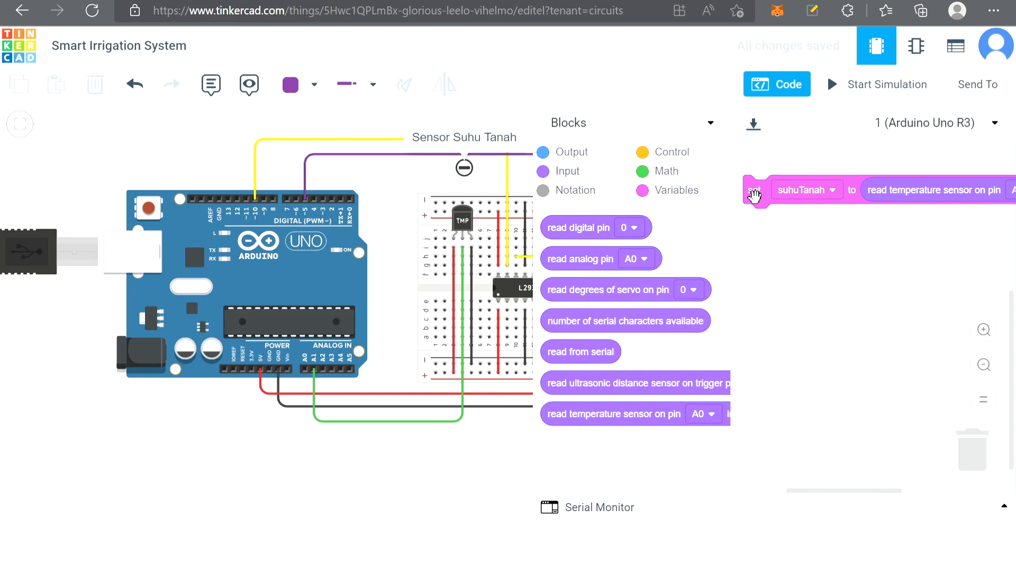
Step: Attach a "print to serial monitor" block below the set block and make it print the suhuTanah variable
left_click(572, 153)
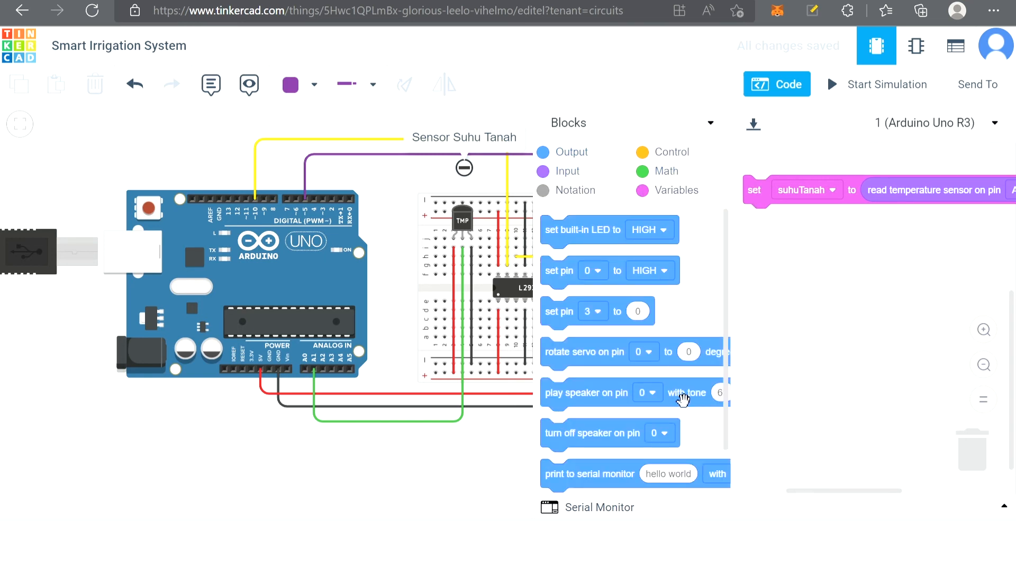
scroll(681, 402, "down", 1)
left_click_drag(649, 424, 822, 244)
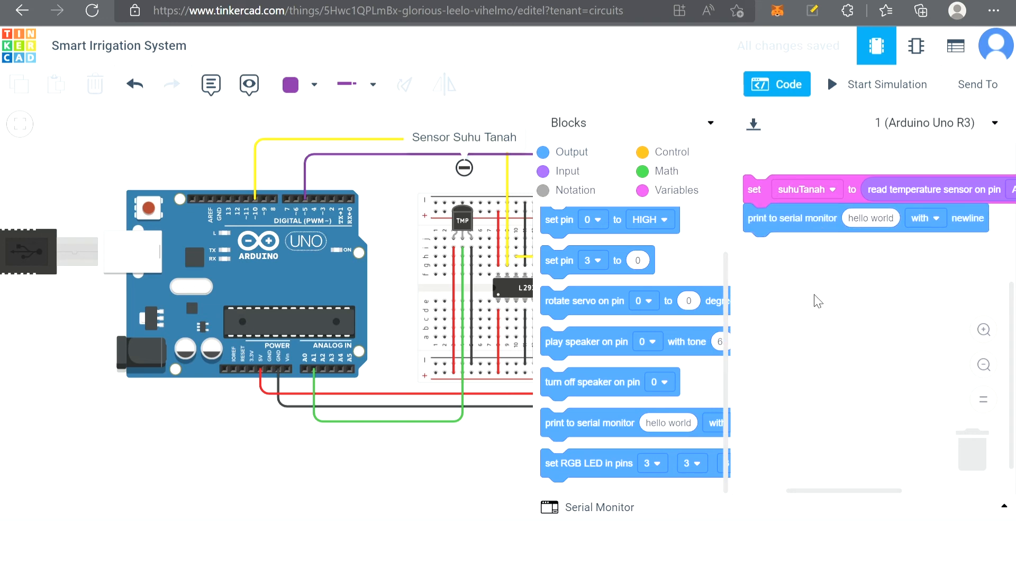
left_click_drag(834, 491, 826, 491)
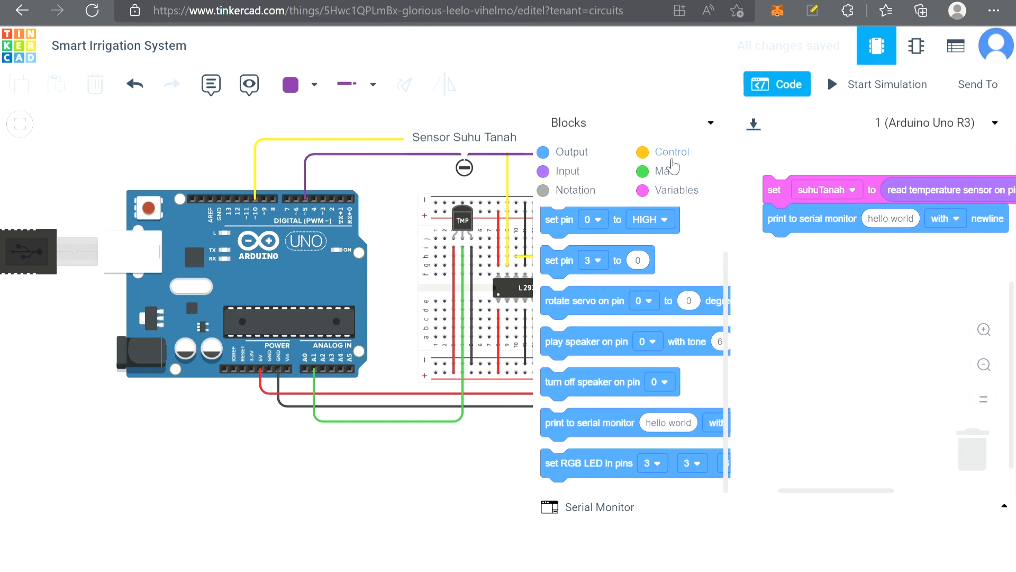
left_click(678, 191)
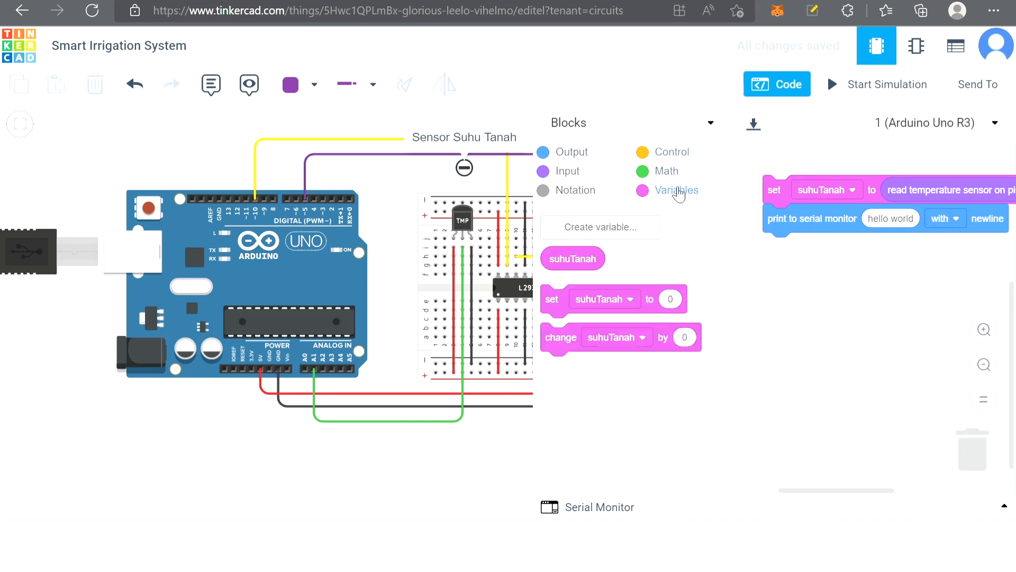
left_click_drag(588, 262, 909, 228)
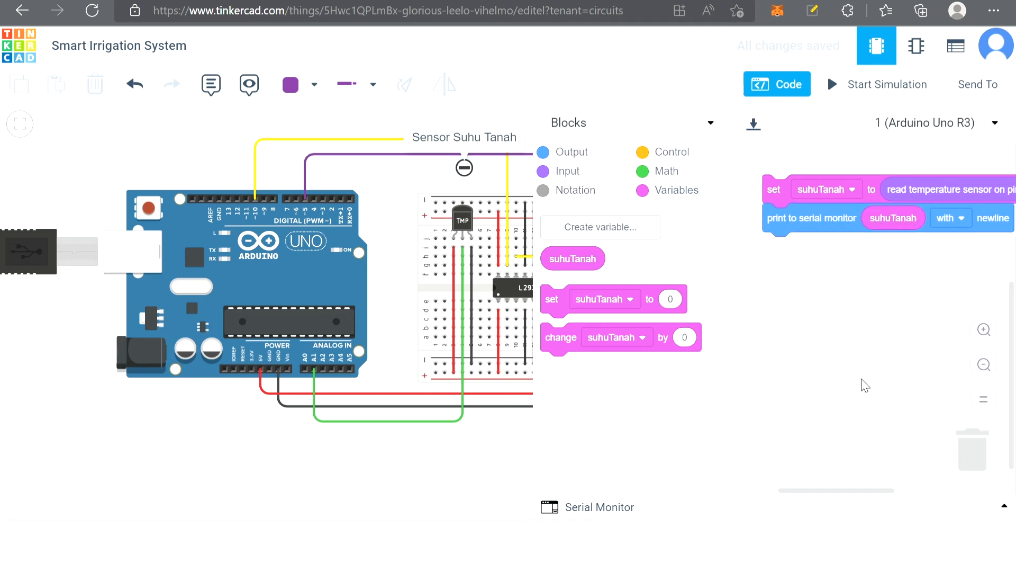
mouse_move(856, 489)
left_mouse_down()
mouse_move(885, 492)
mouse_move(842, 492)
left_mouse_up()
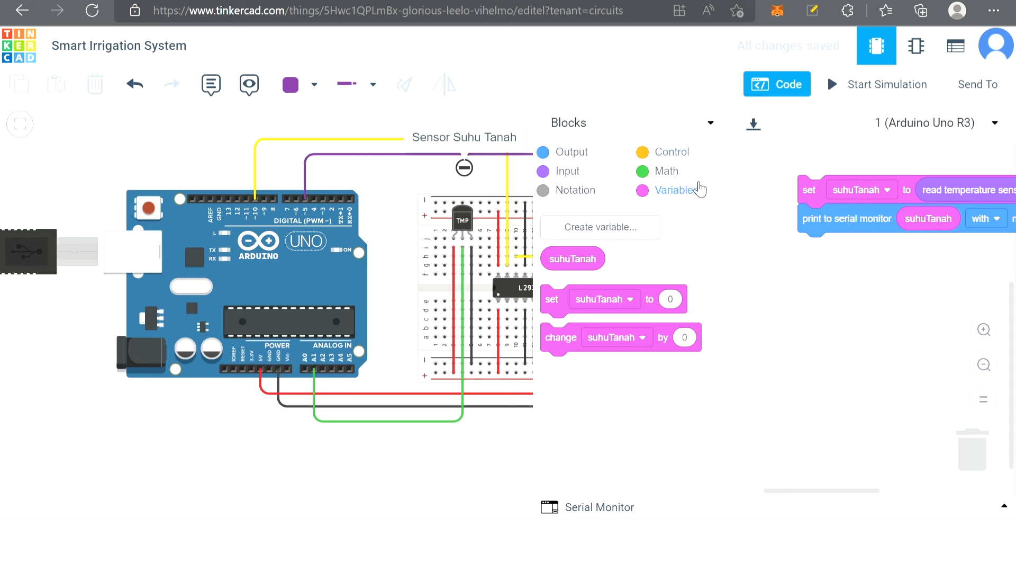
Step: Attach an if-then-else block directly below the serial monitor print block
left_click(680, 153)
left_click_drag(726, 321, 726, 470)
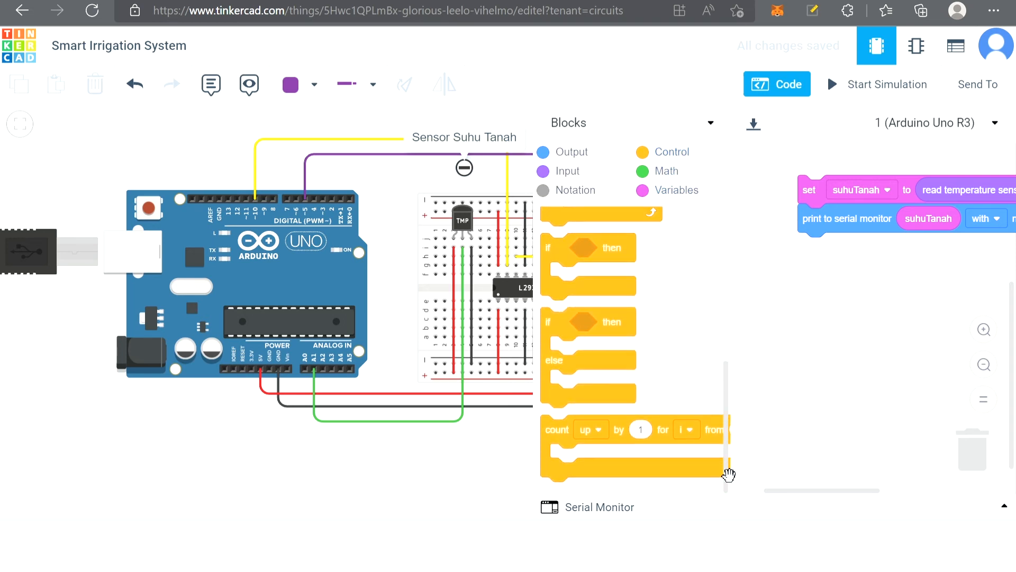
left_click_drag(565, 336, 823, 262)
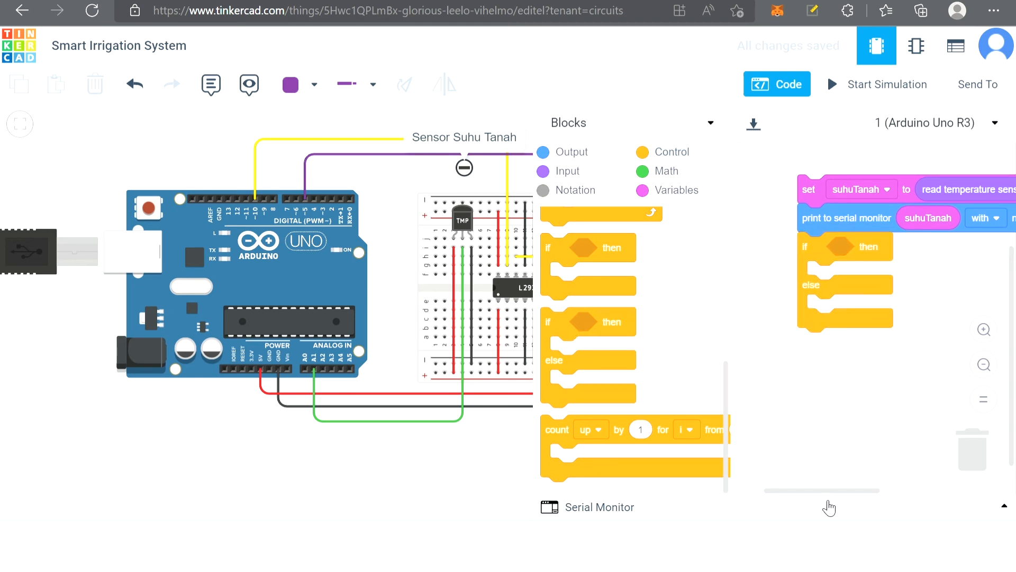
mouse_move(820, 490)
left_mouse_down()
mouse_move(800, 490)
mouse_move(841, 494)
left_mouse_up()
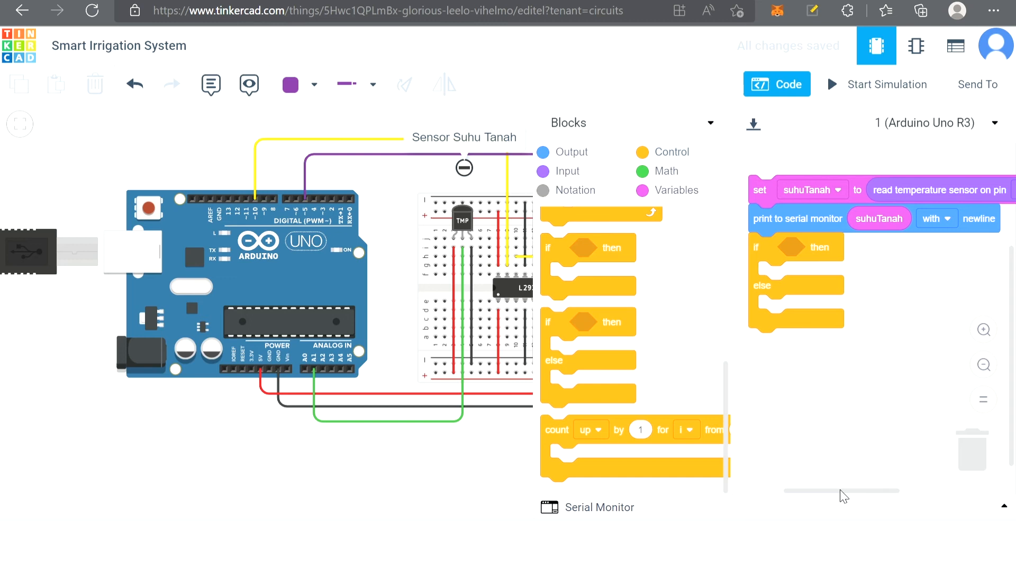
Step: Give the if block a greater-than comparison with suhuTanah as its first operand
left_click(676, 173)
left_click_drag(579, 273, 814, 268)
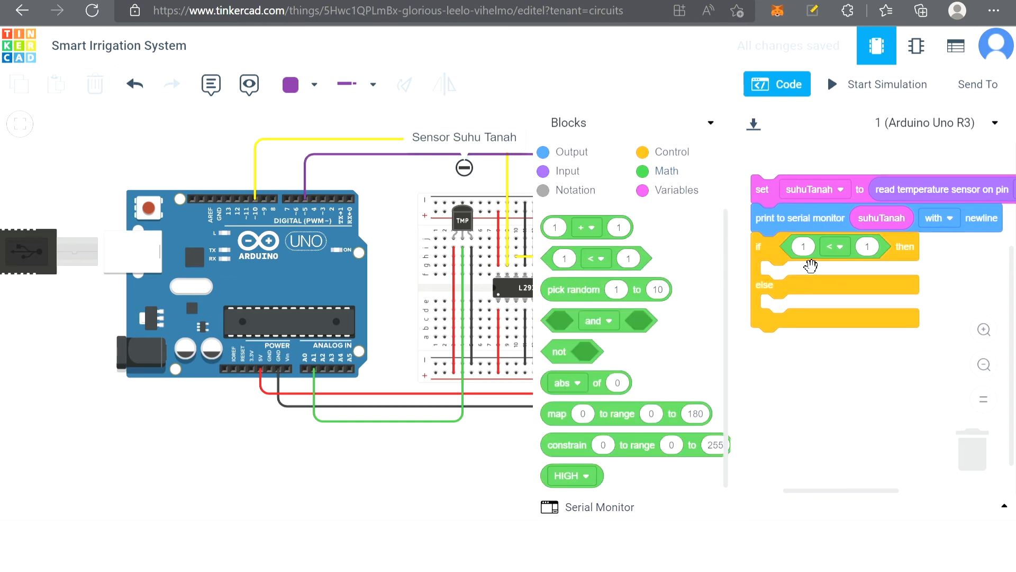
left_click(839, 247)
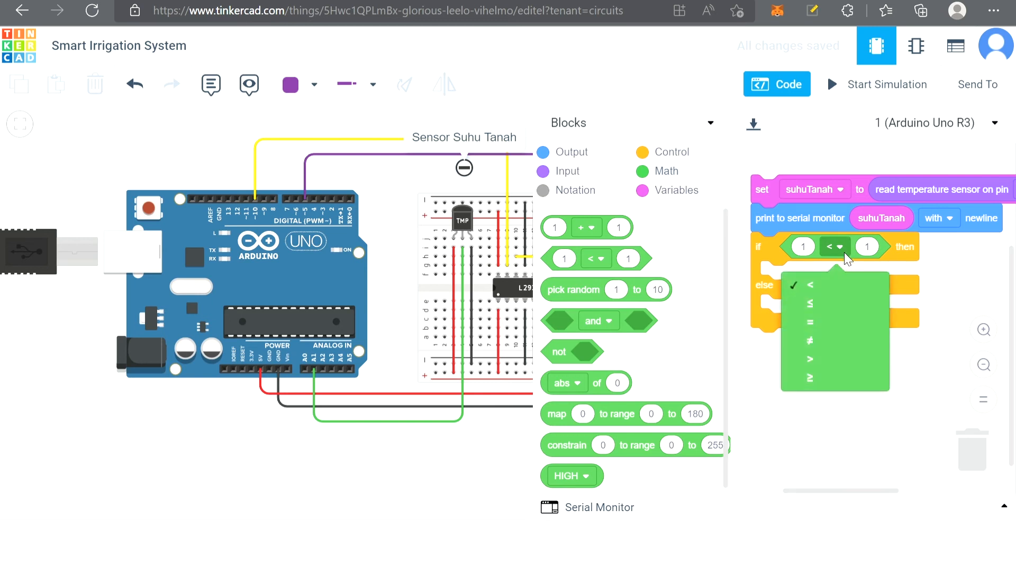
left_click(817, 362)
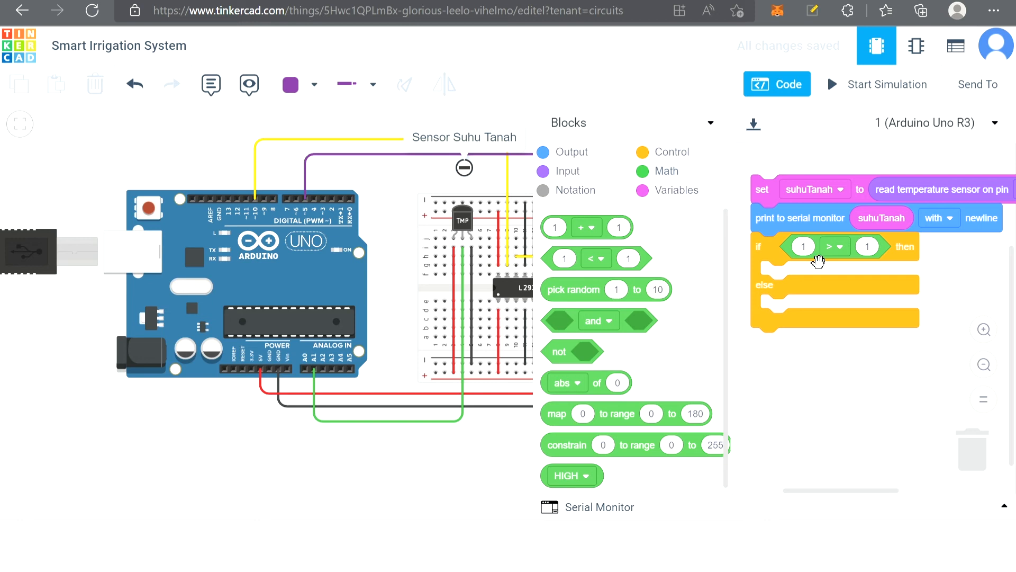
left_click(688, 193)
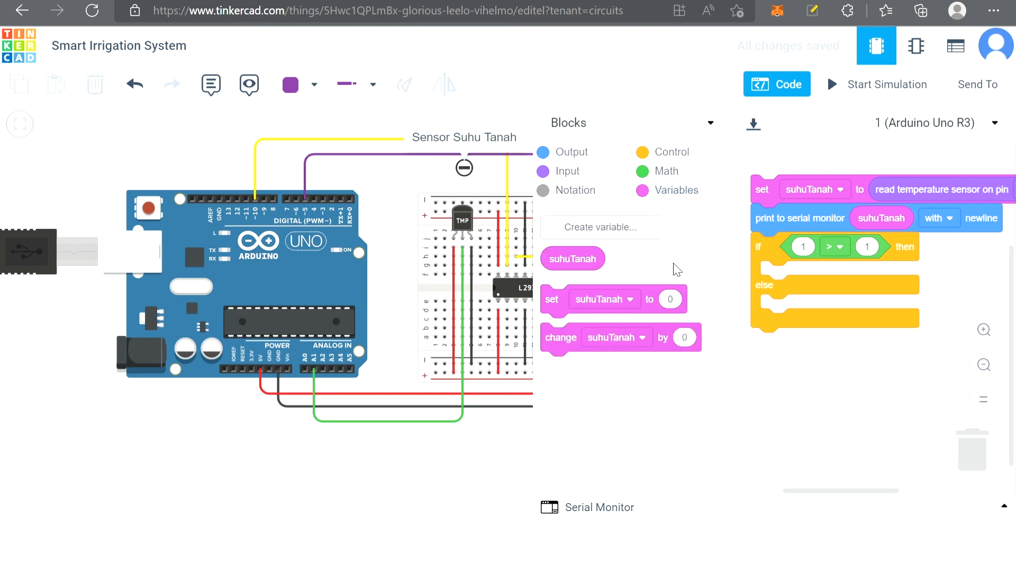
left_click_drag(582, 267, 830, 261)
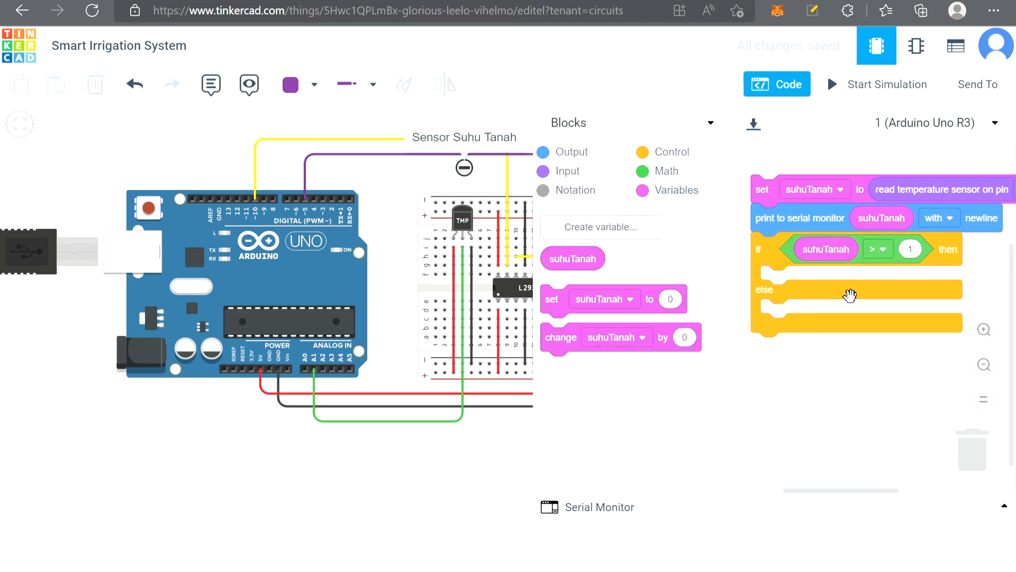
mouse_move(862, 490)
left_mouse_down()
mouse_move(883, 492)
mouse_move(862, 494)
left_mouse_up()
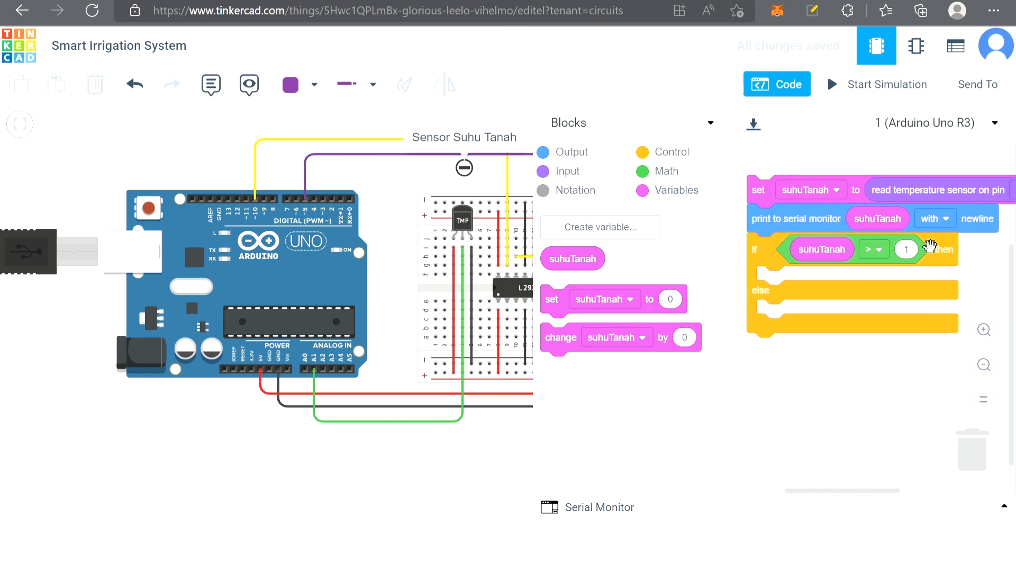
Step: Check the web search results for normal soil temperature and set the comparison's second operand to 38
left_click(909, 251)
left_click(890, 376)
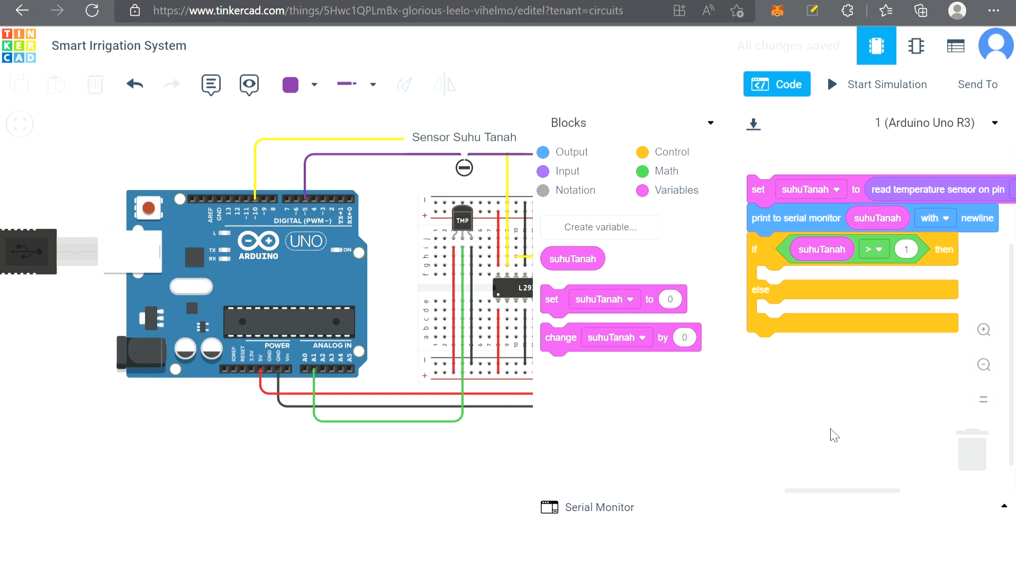
left_click_drag(851, 495, 848, 492)
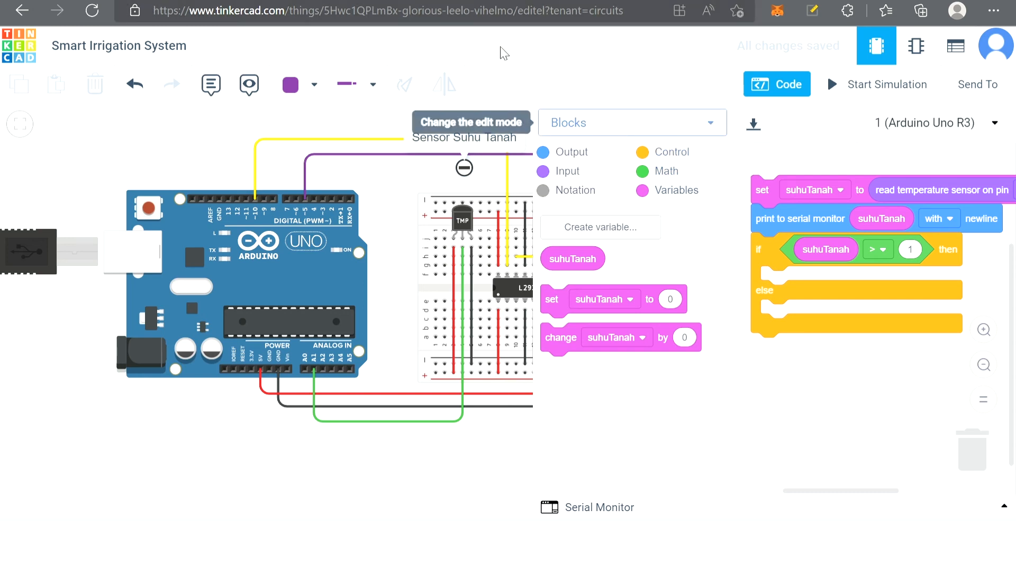
left_click(391, 1)
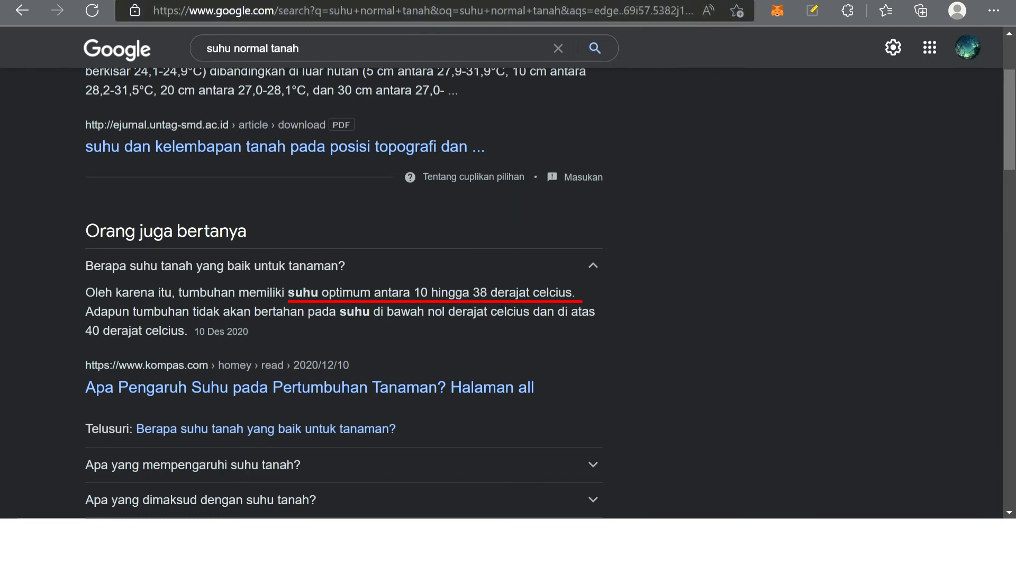
left_click(238, 1)
left_click(921, 256)
type("38")
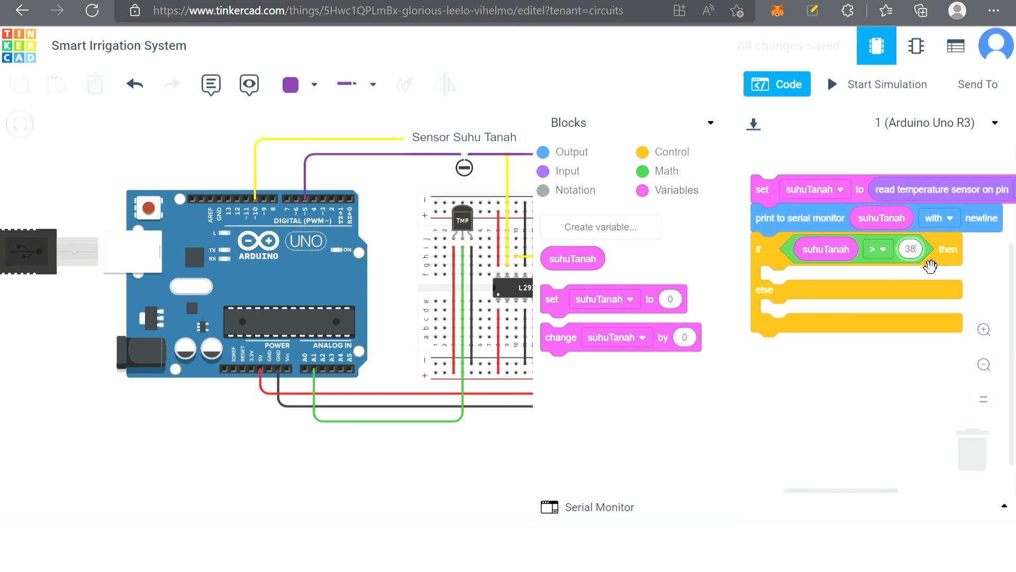
left_click(906, 364)
left_click_drag(881, 491, 872, 494)
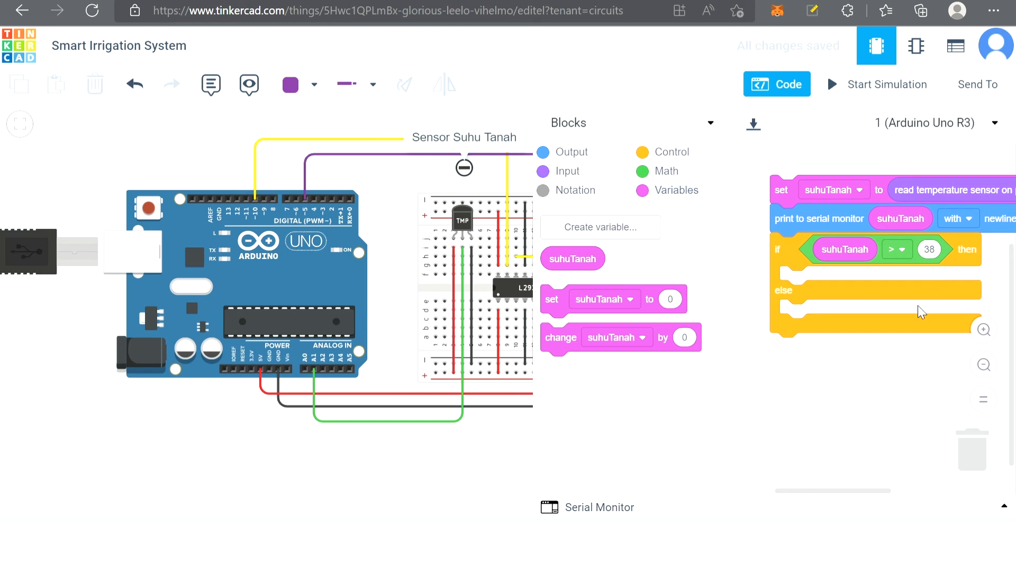
Step: Insert a digital "set pin" block between the serial print block and the if-else block
left_click_drag(470, 445, 305, 446)
left_click_drag(404, 421, 356, 422)
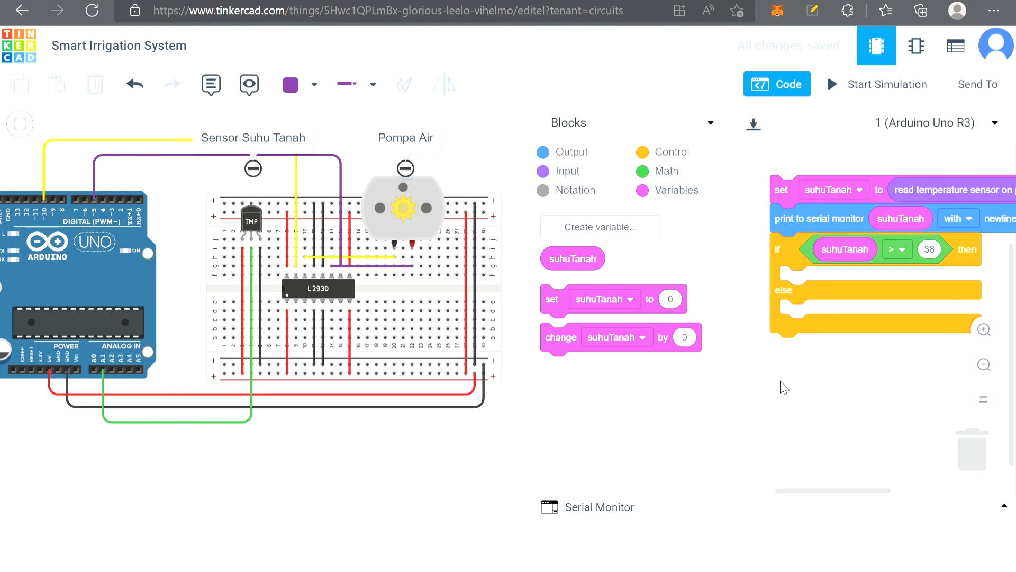
left_click(566, 154)
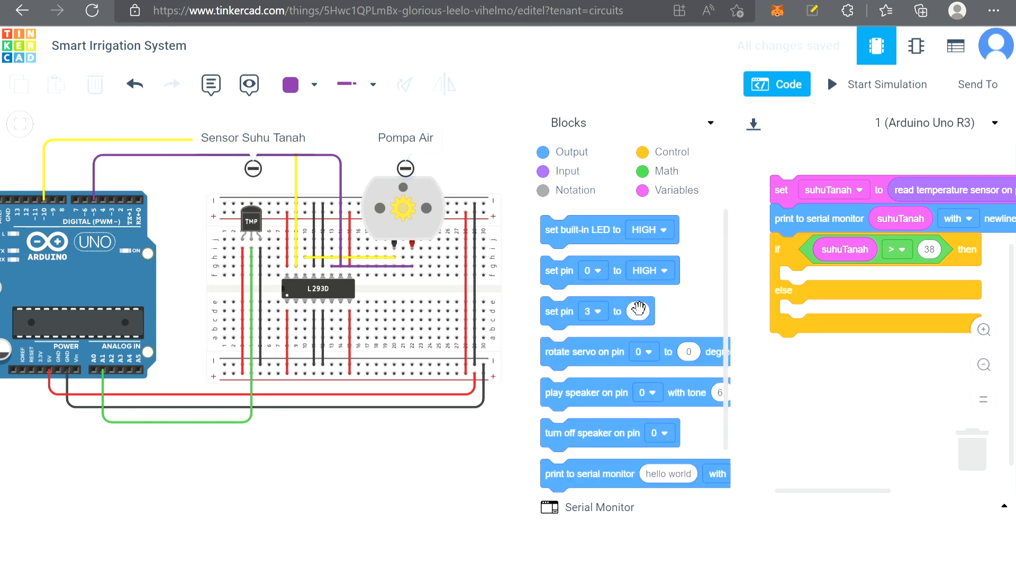
left_click_drag(578, 279, 809, 258)
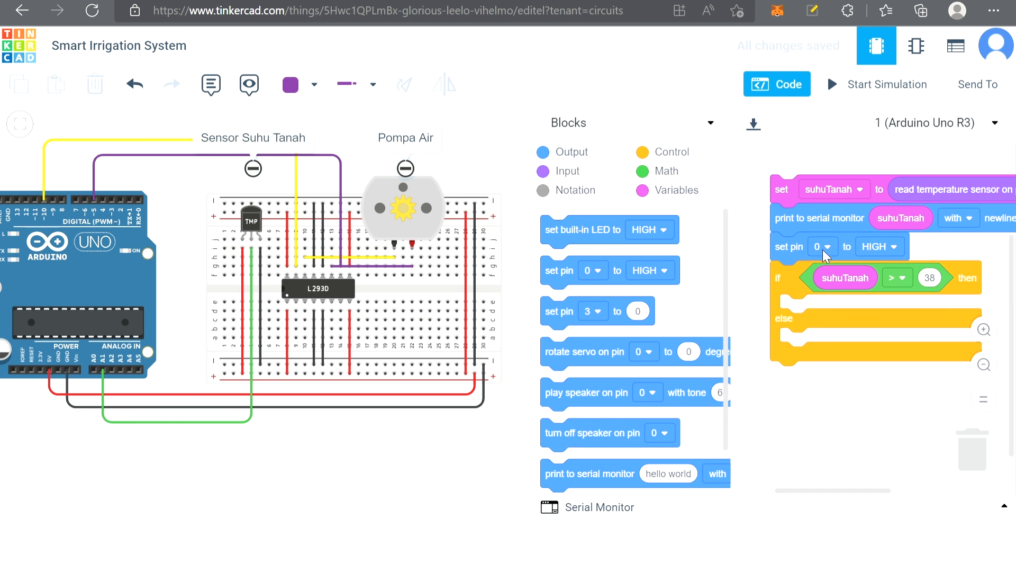
Step: Undo the most recent circuit edits, back to before the two notes were added
key("ctrl+z")
key("ctrl+z")
key("ctrl+z")
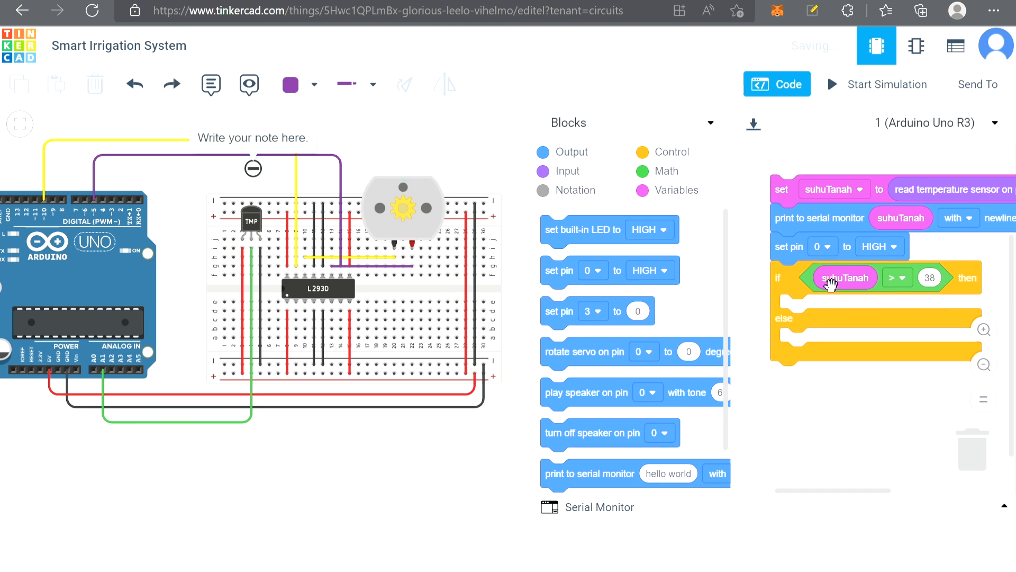
key("ctrl+z")
Step: Move the "set pin" block into the if block's then branch and add a second digital "set pin" block beneath it
left_click_drag(805, 267, 844, 296)
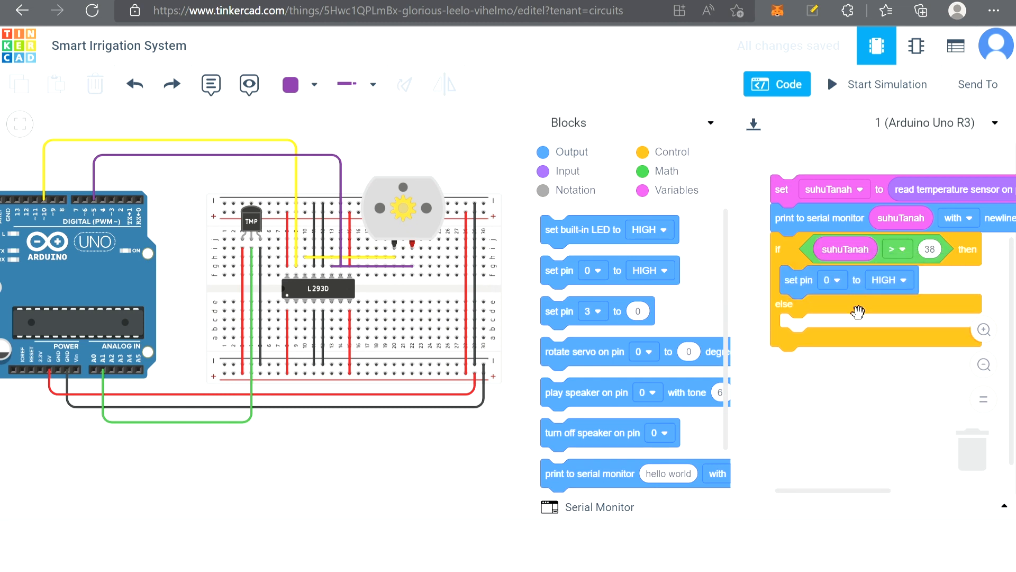
left_click_drag(579, 288, 826, 315)
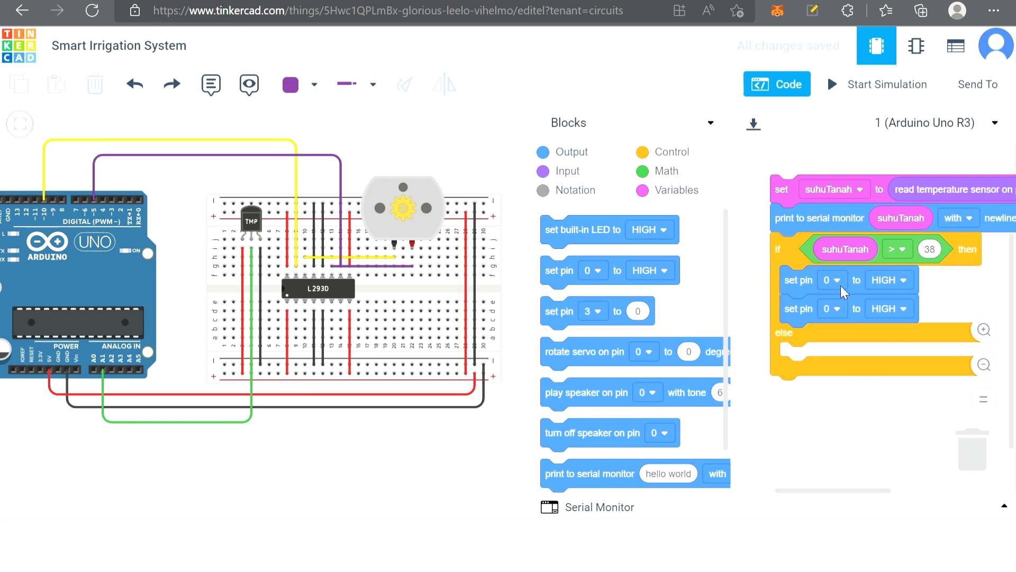
left_click_drag(321, 407, 343, 413)
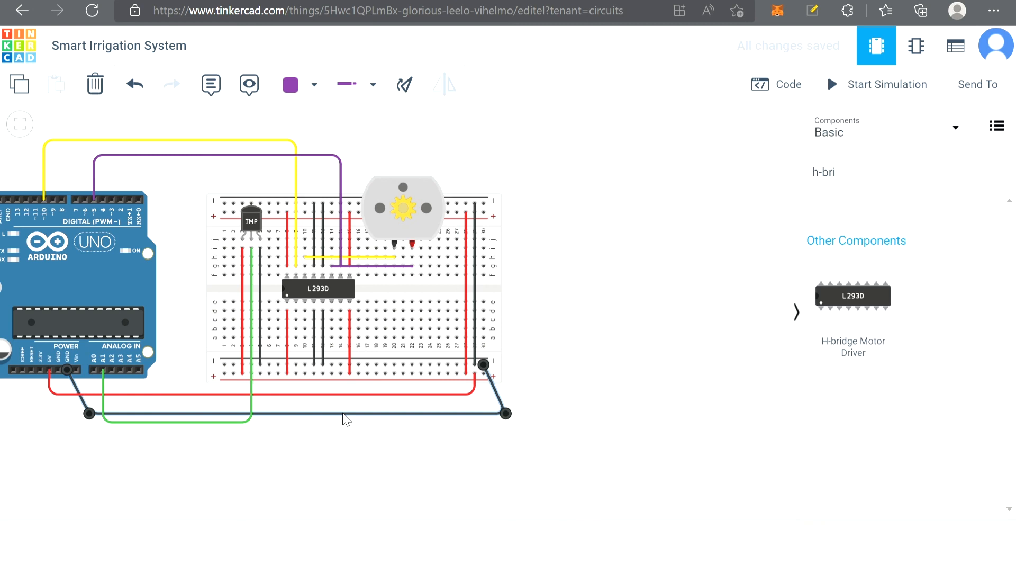
left_click(770, 86)
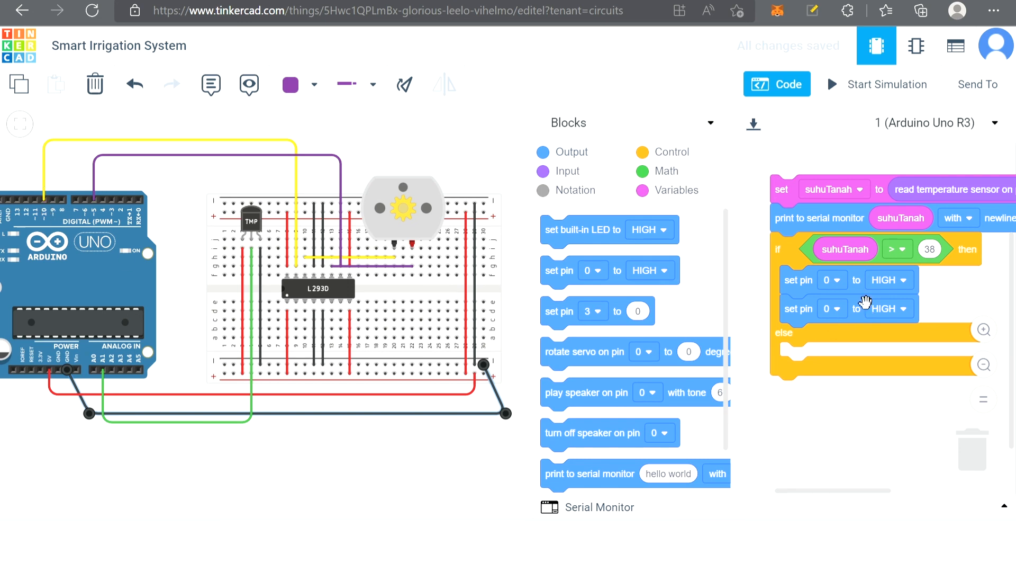
Step: Assign pins 10 and 5 to the two then-branch blocks and set pin 10 to LOW
left_click(832, 309)
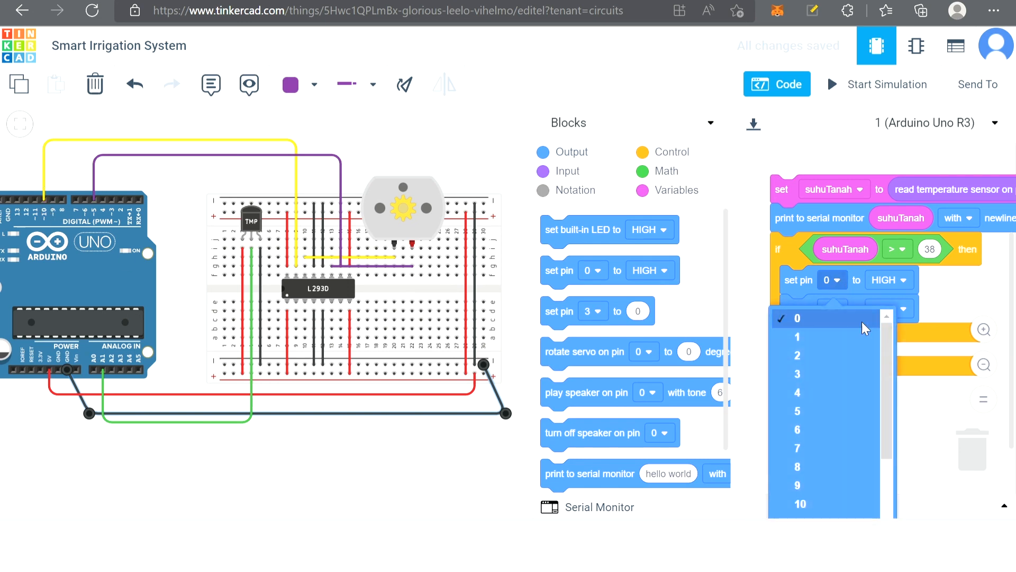
left_click(825, 503)
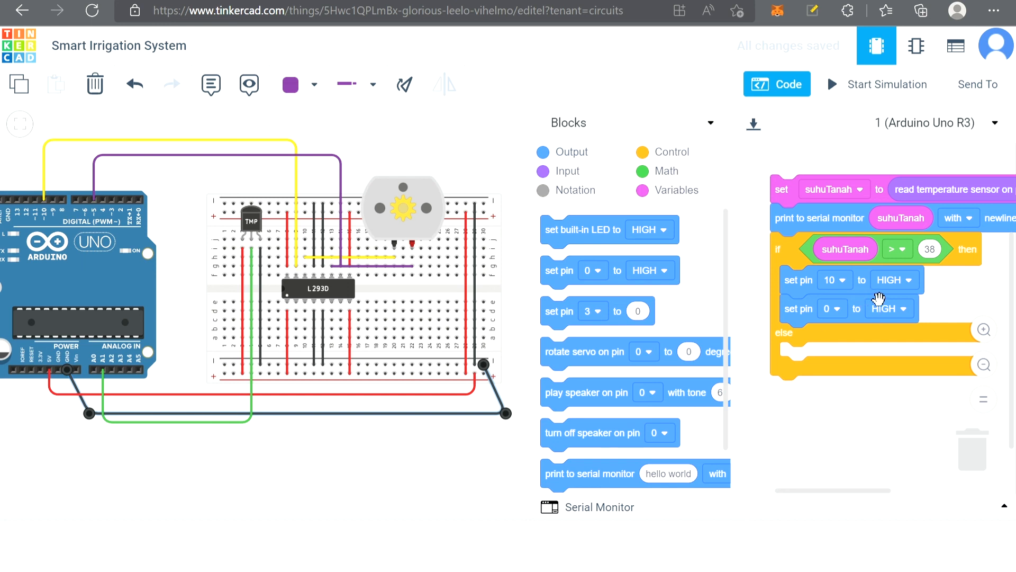
left_click(834, 309)
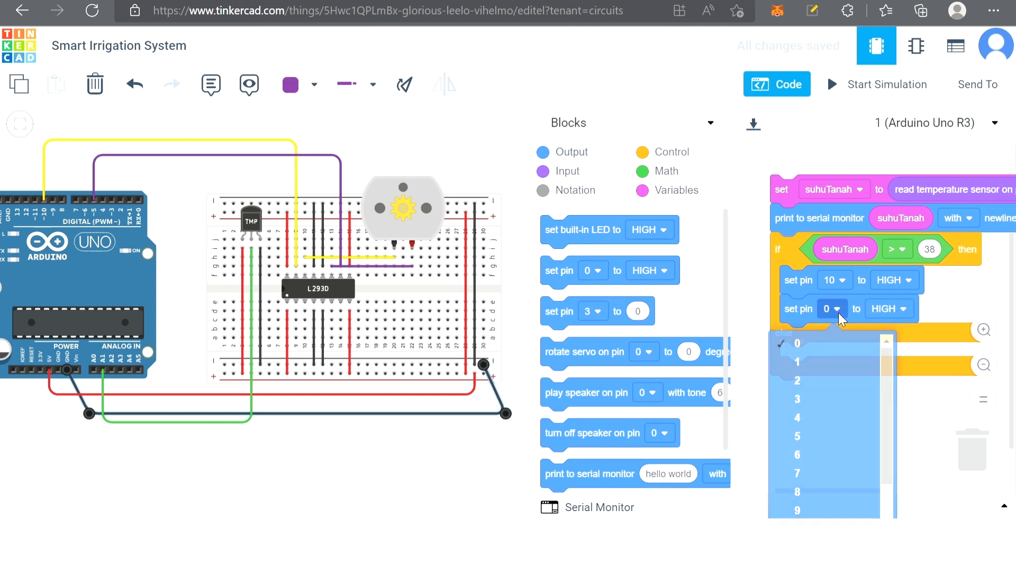
left_click(827, 440)
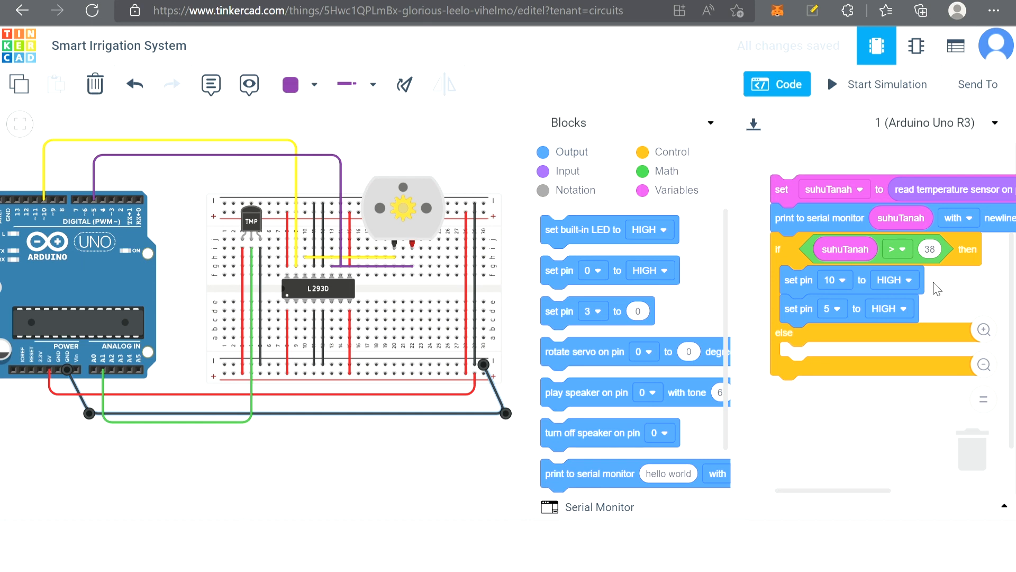
left_click(908, 282)
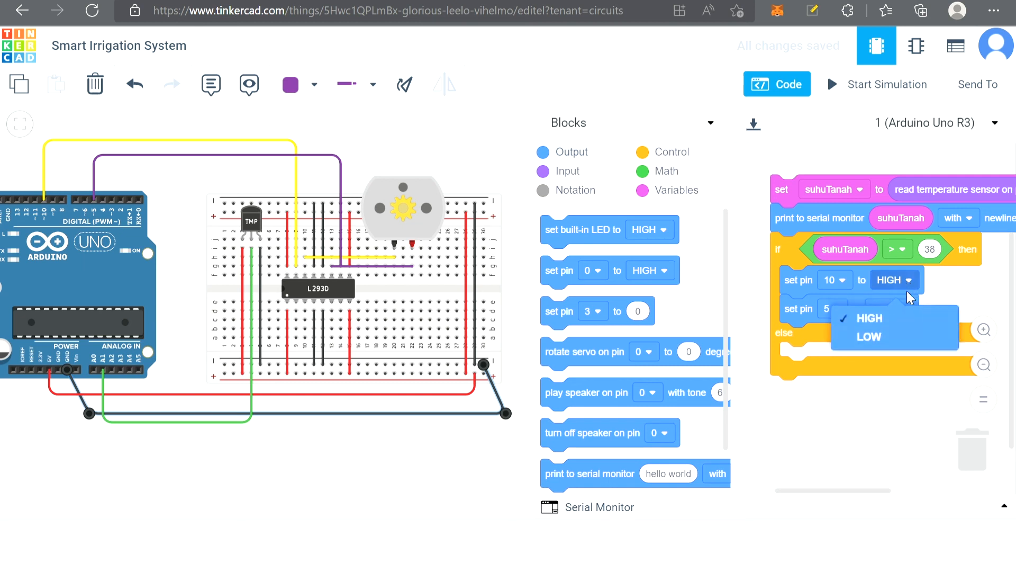
left_click(874, 337)
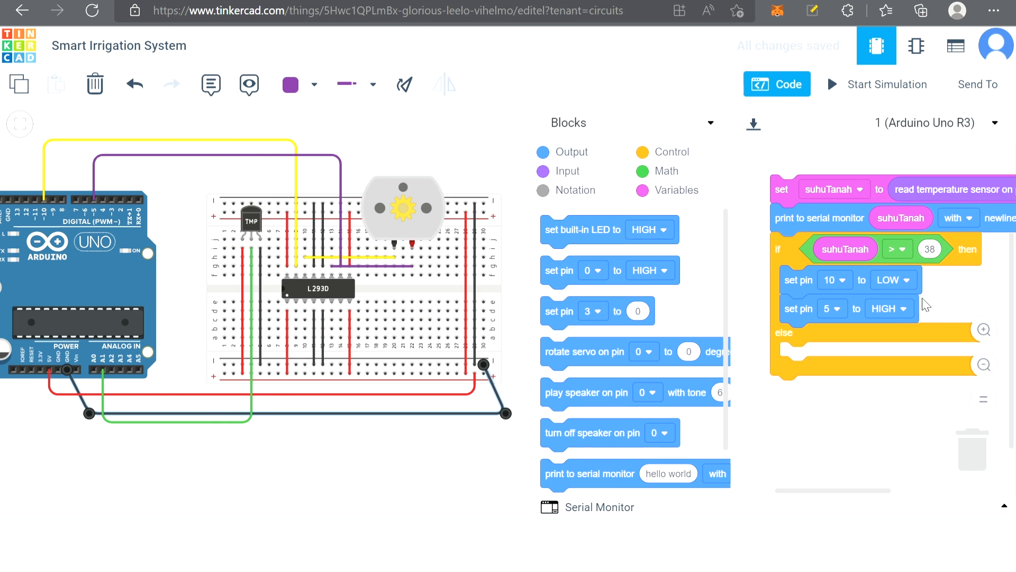
Step: Duplicate the two "set pin" blocks into the else branch and set its pin 10 block to HIGH
right_click(813, 295)
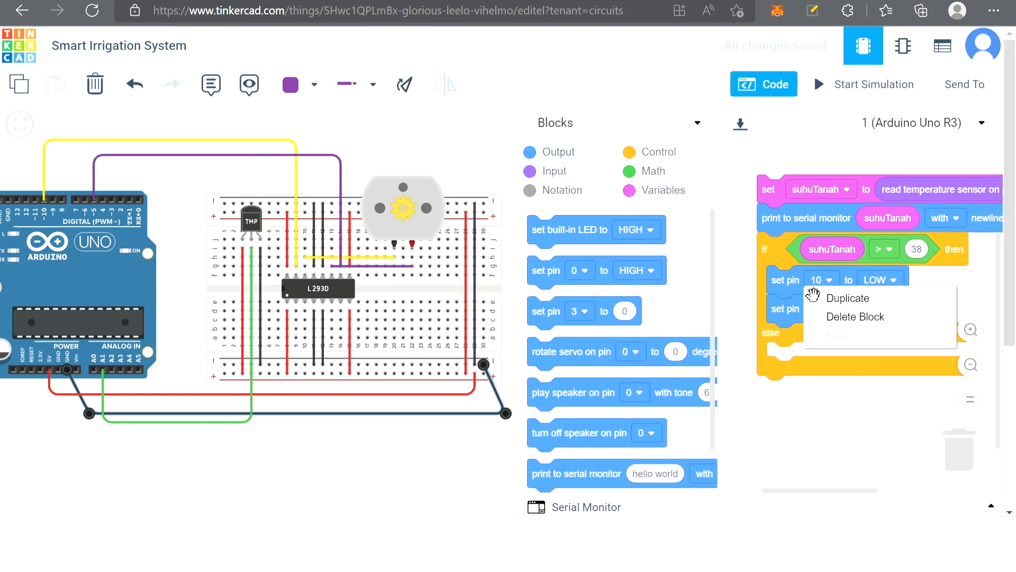
left_click(851, 302)
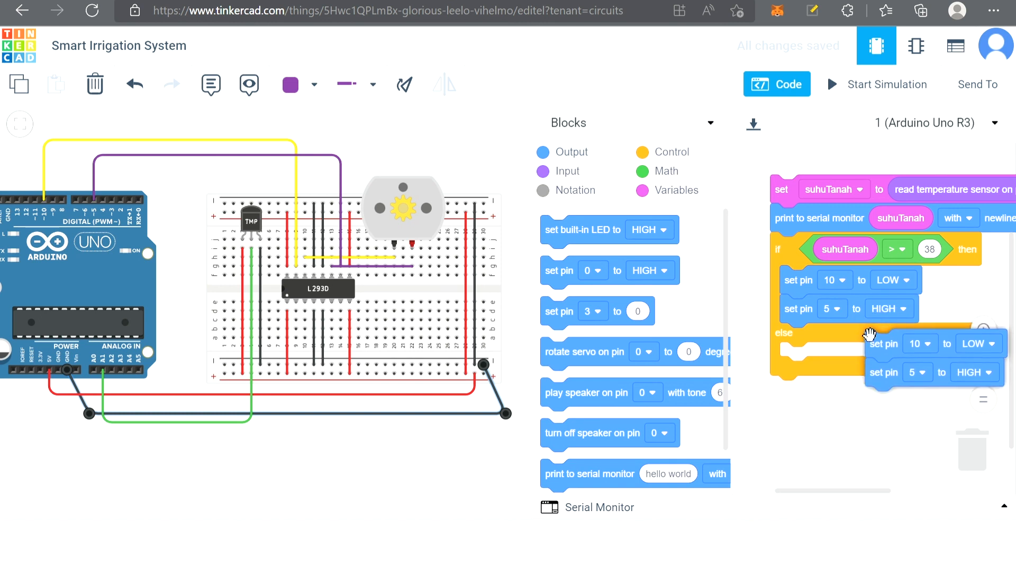
left_click(806, 360)
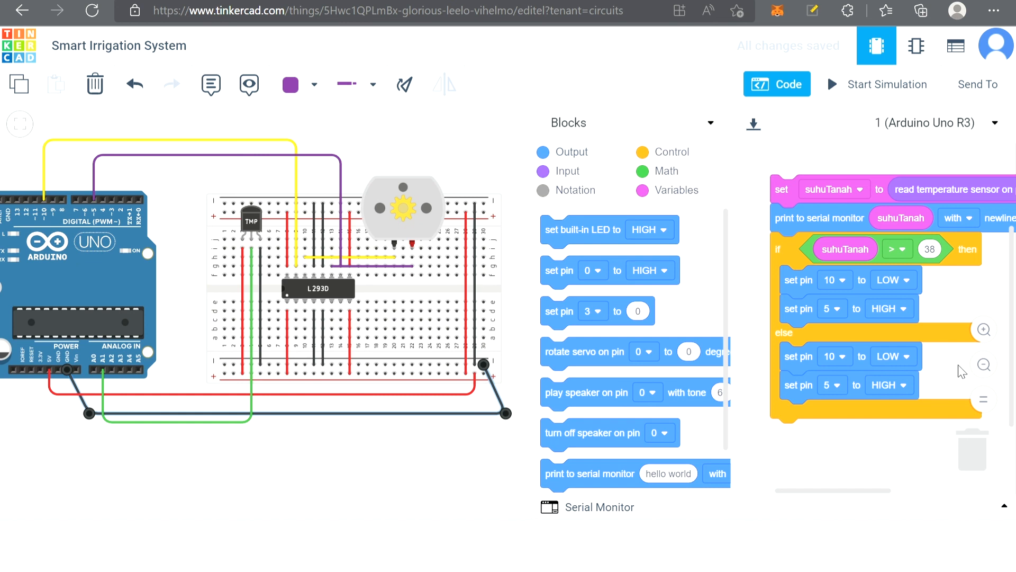
left_click(906, 357)
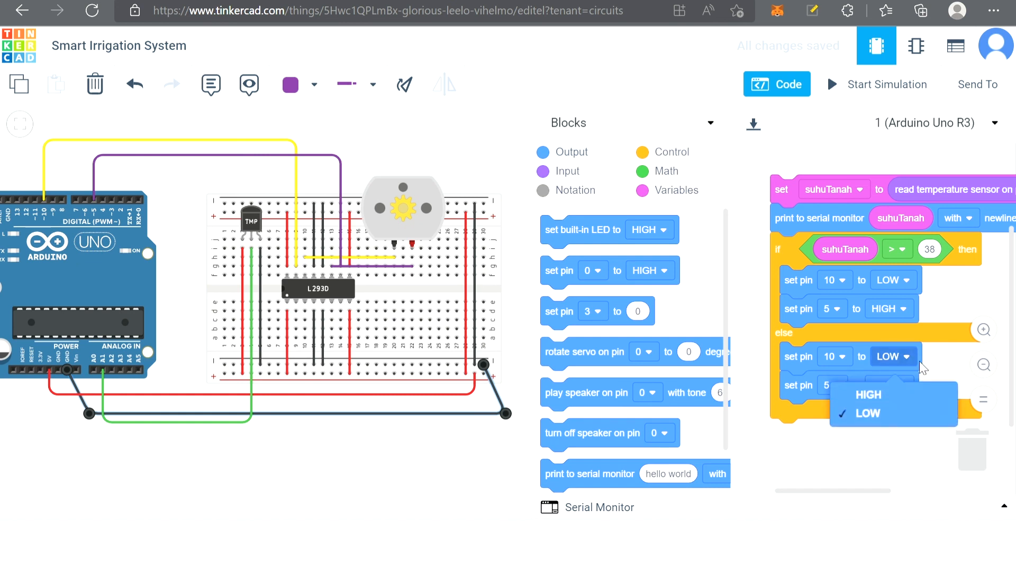
left_click(888, 395)
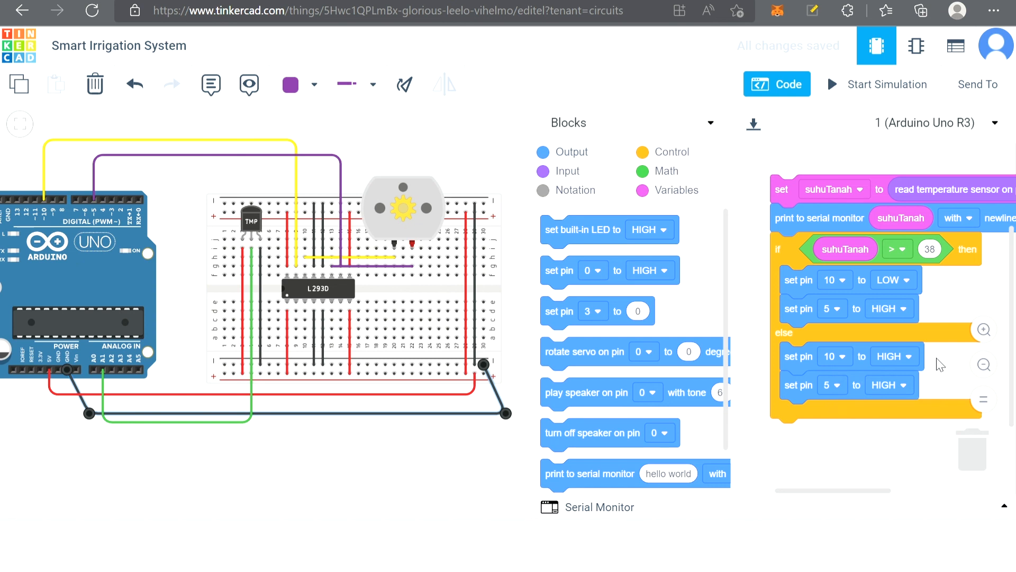
mouse_move(864, 490)
left_mouse_down()
mouse_move(944, 490)
mouse_move(867, 486)
left_mouse_up()
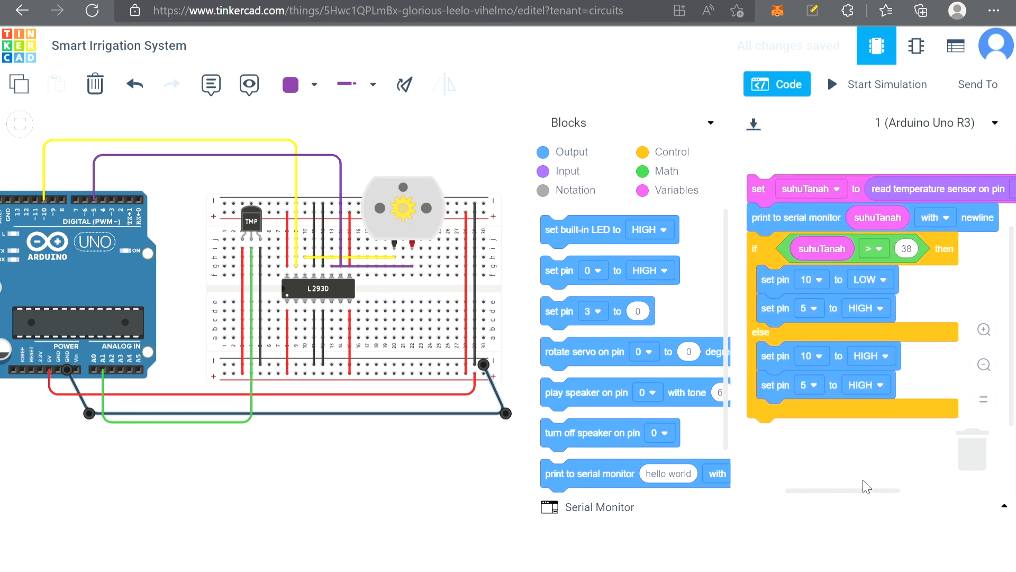
Step: Straighten the ground wire between the Arduino and the breadboard by aligning its two lower bends, and colour it black
mouse_move(502, 416)
left_mouse_down()
mouse_move(469, 419)
mouse_move(483, 413)
left_mouse_up()
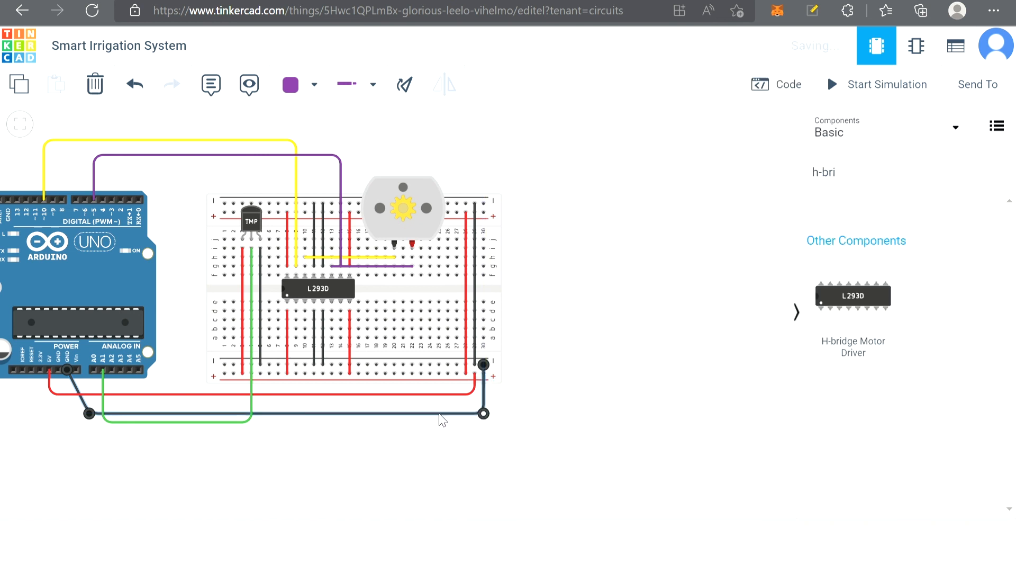
left_click_drag(90, 415, 67, 418)
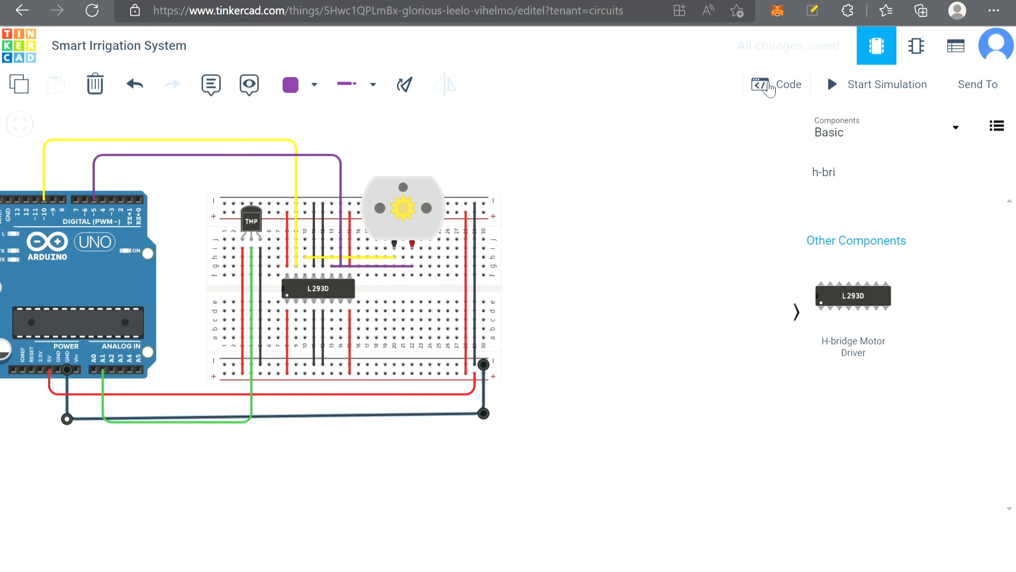
left_click(760, 84)
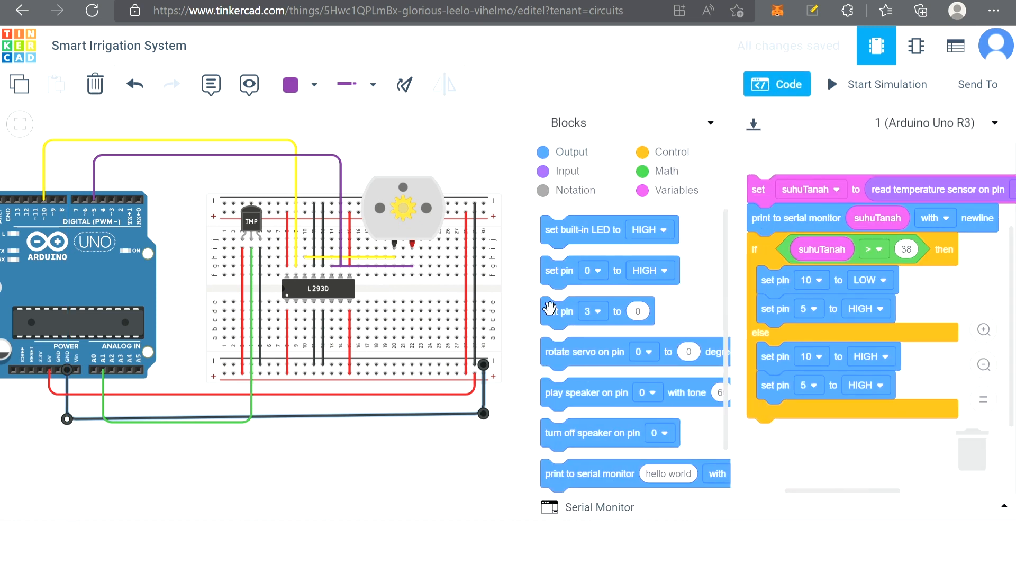
left_click(315, 86)
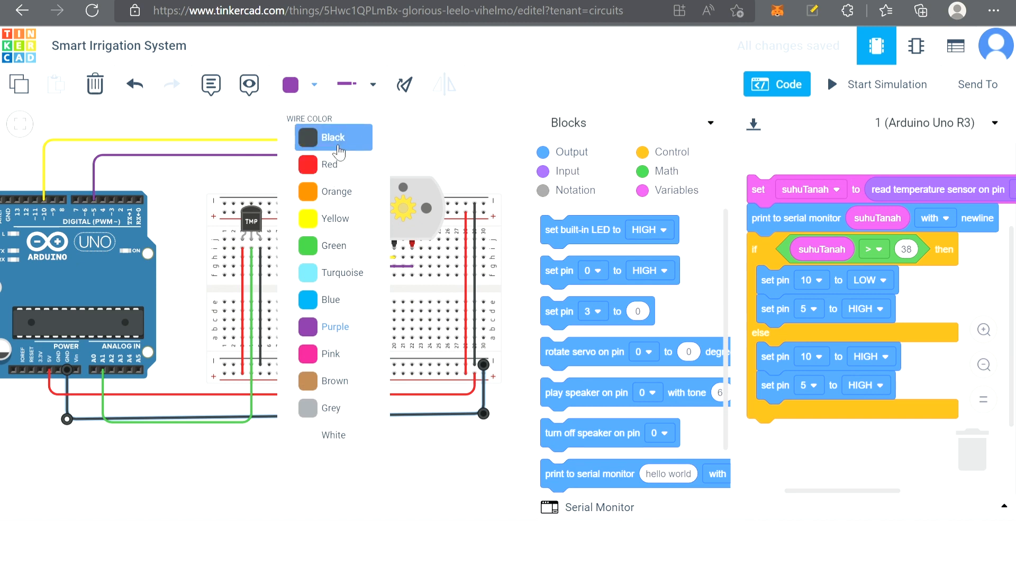
left_click(304, 135)
left_click_drag(66, 419, 66, 413)
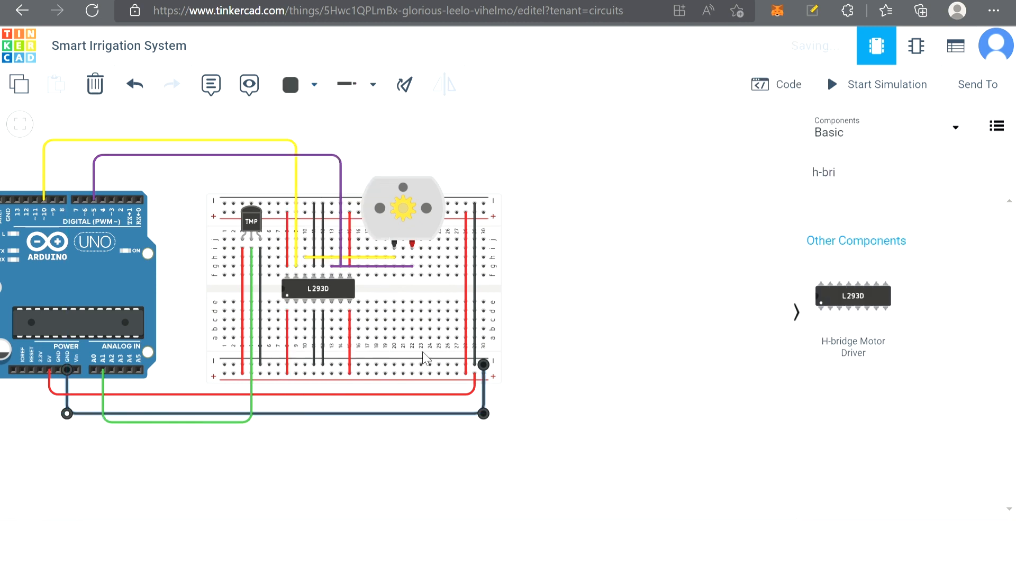
Step: Show the block code again, start the simulation and open the Serial Monitor
left_click(777, 86)
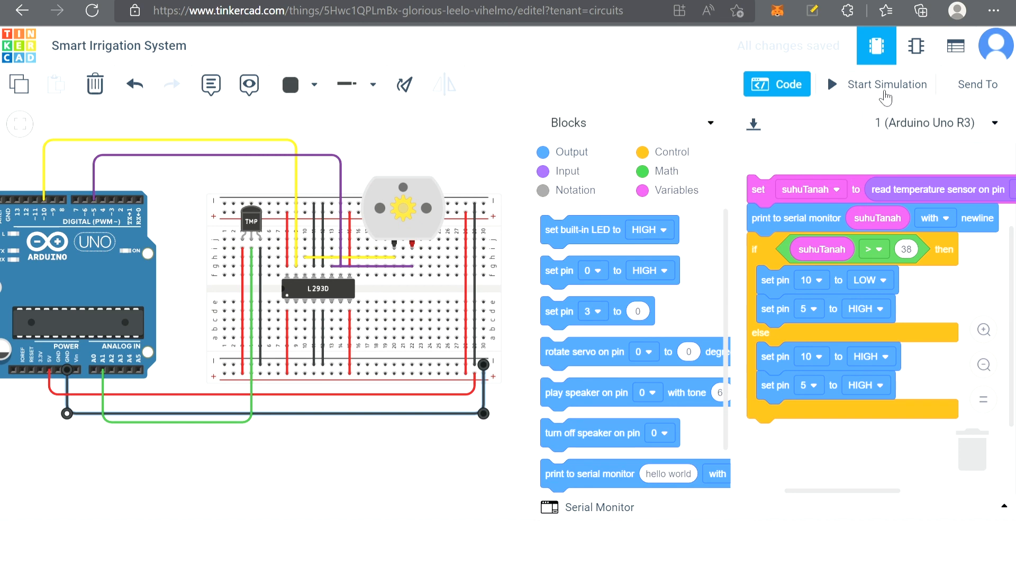
left_click(886, 90)
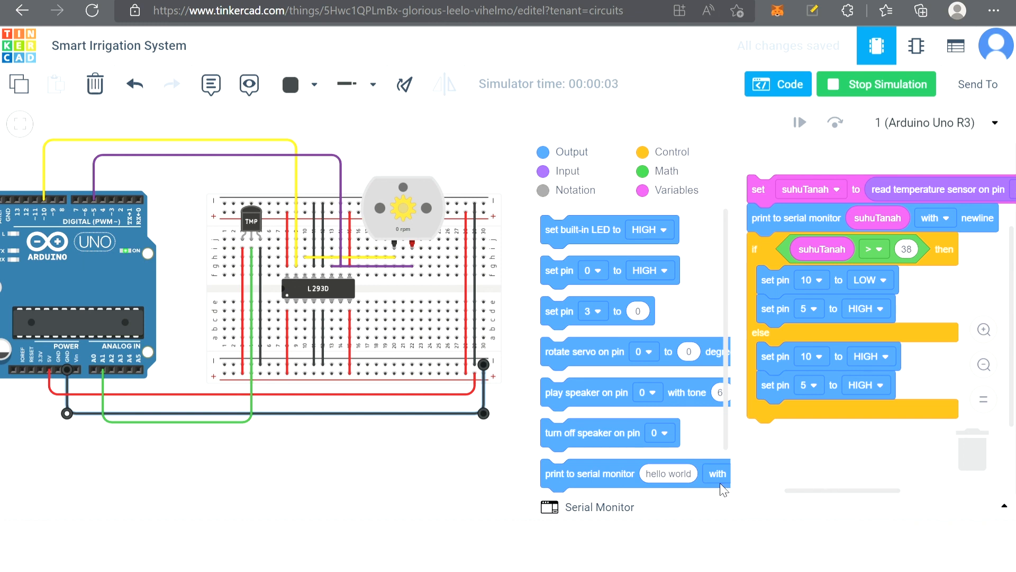
left_click(597, 509)
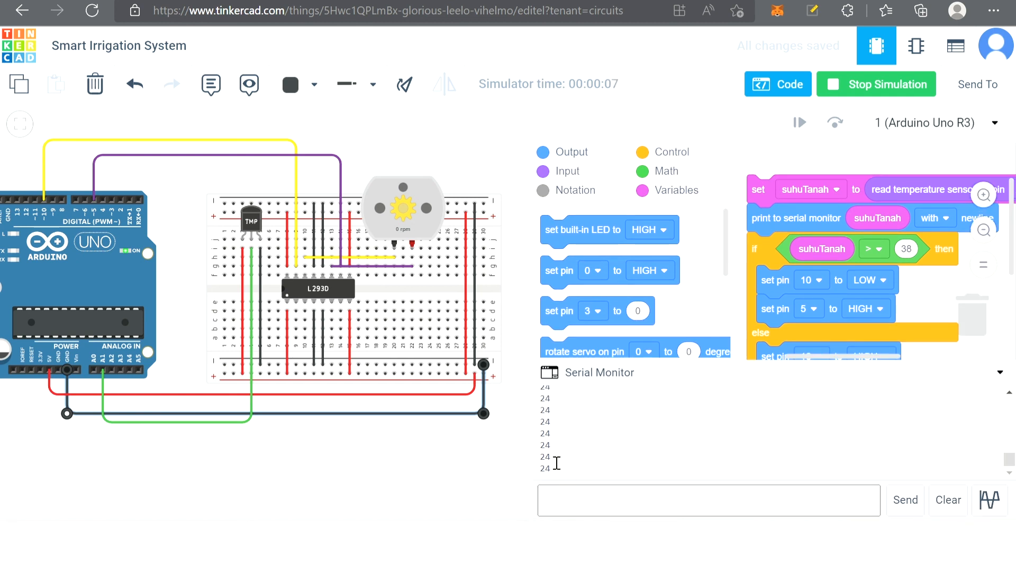
Step: Raise the simulated temperature on the TMP36 sensor above the 38 threshold, to a serial reading of about 42
left_click(253, 224)
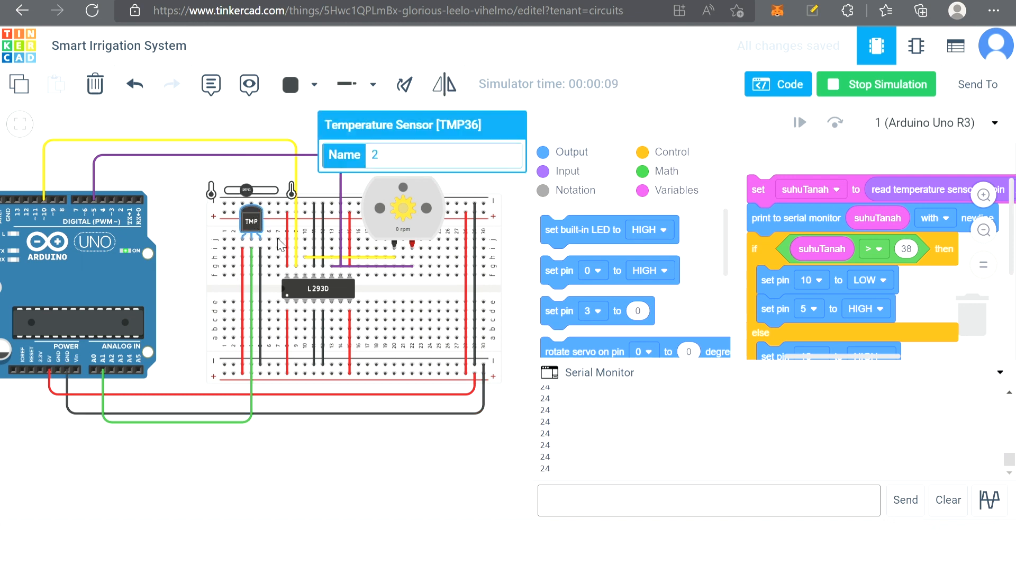
scroll(256, 203, "up", 3)
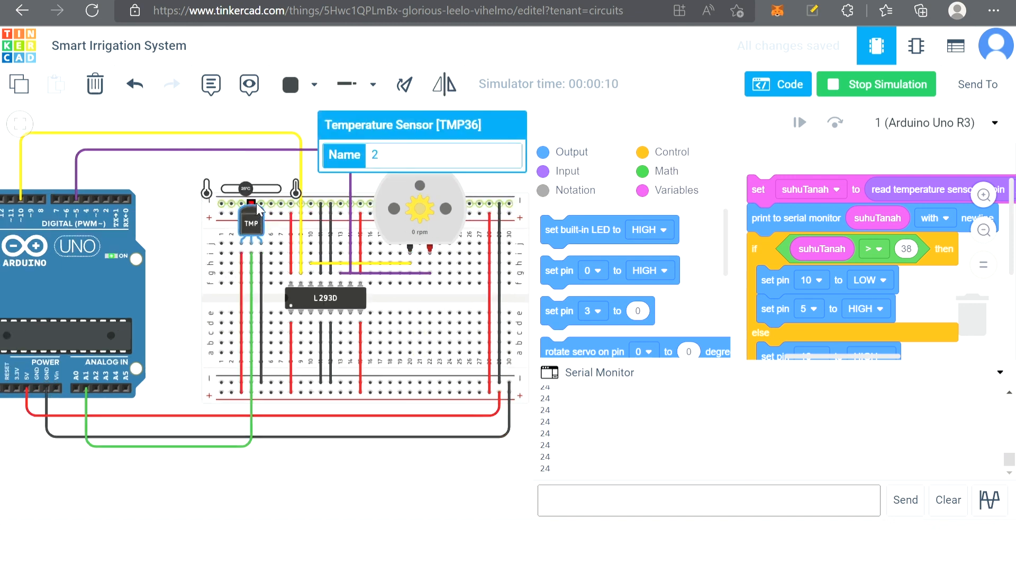
scroll(258, 203, "up", 3)
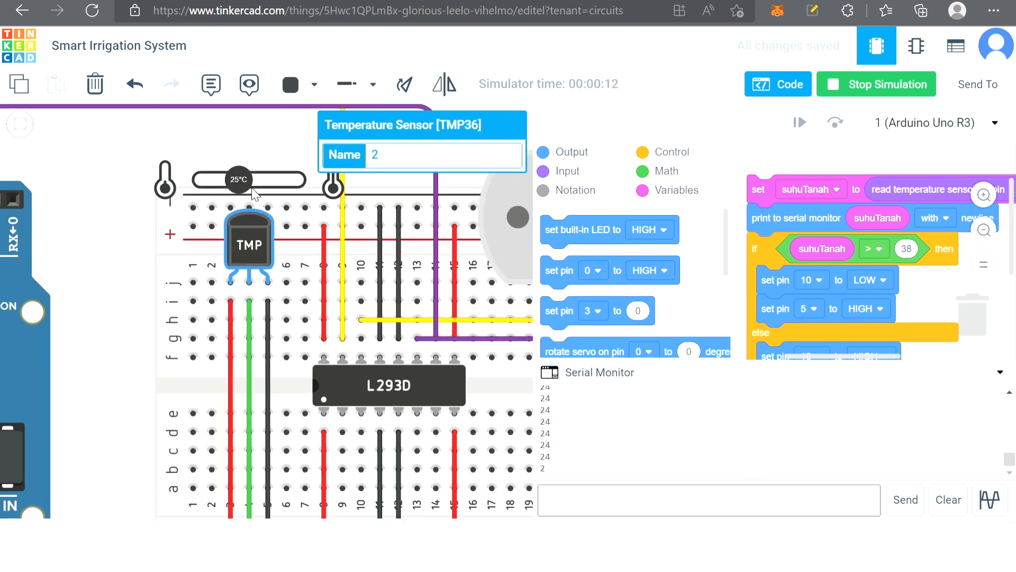
scroll(263, 196, "down", 6)
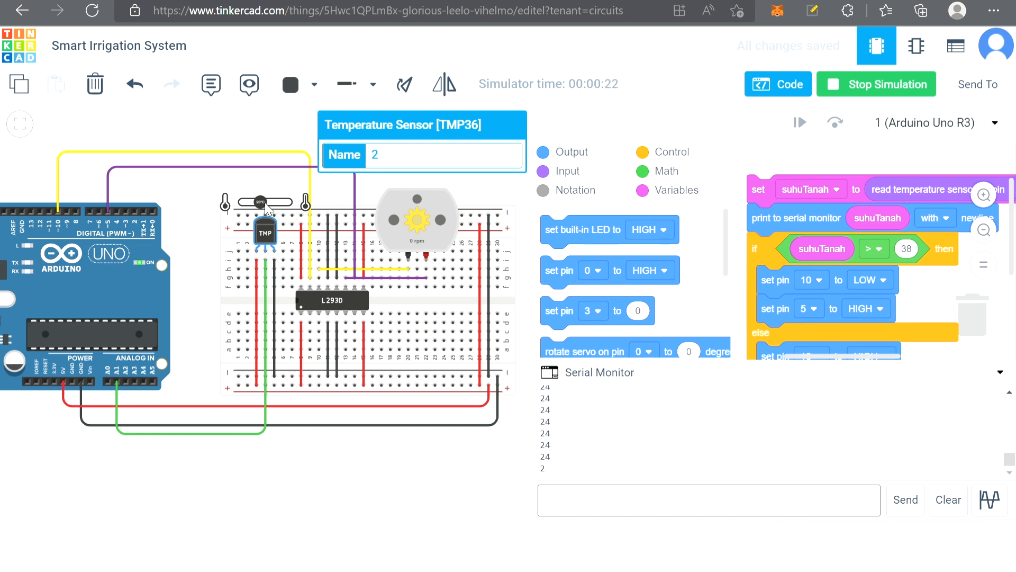
left_click_drag(261, 202, 264, 202)
left_click_drag(264, 202, 266, 202)
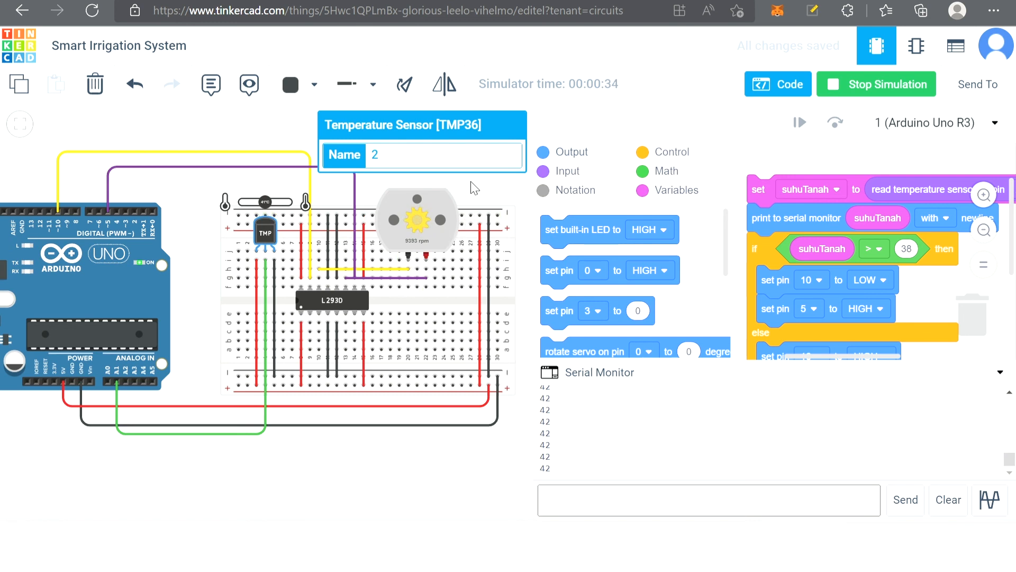
Step: Lower the TMP36 sensor's simulated temperature below the 38 threshold, to a serial reading of about 33
left_click(459, 228)
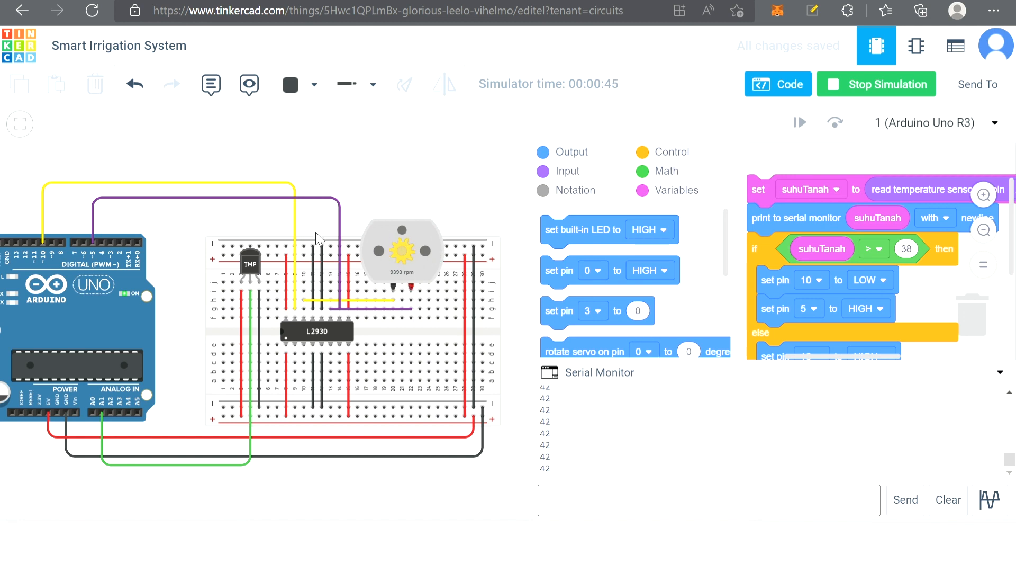
left_click(261, 263)
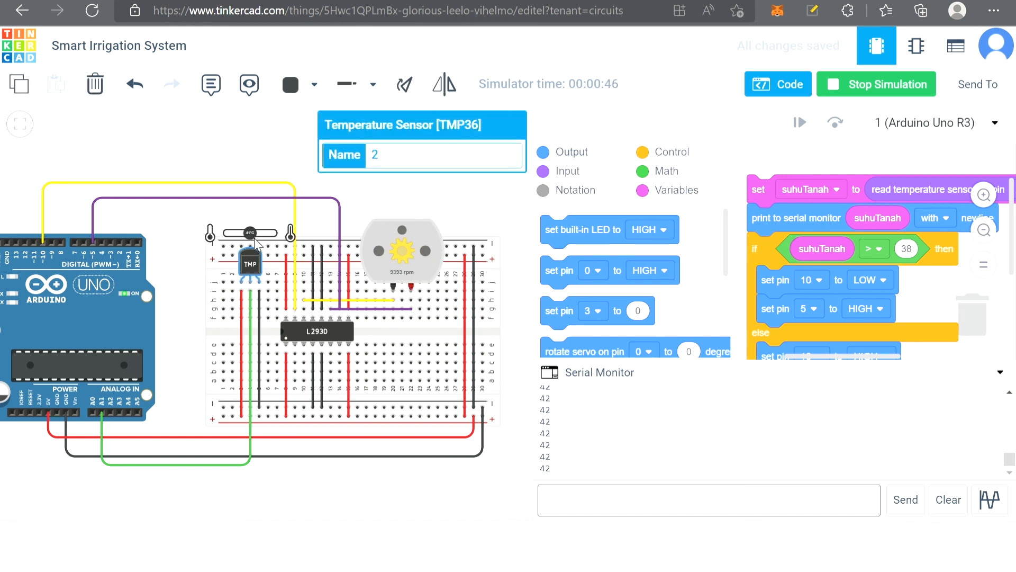
left_click_drag(251, 233, 249, 233)
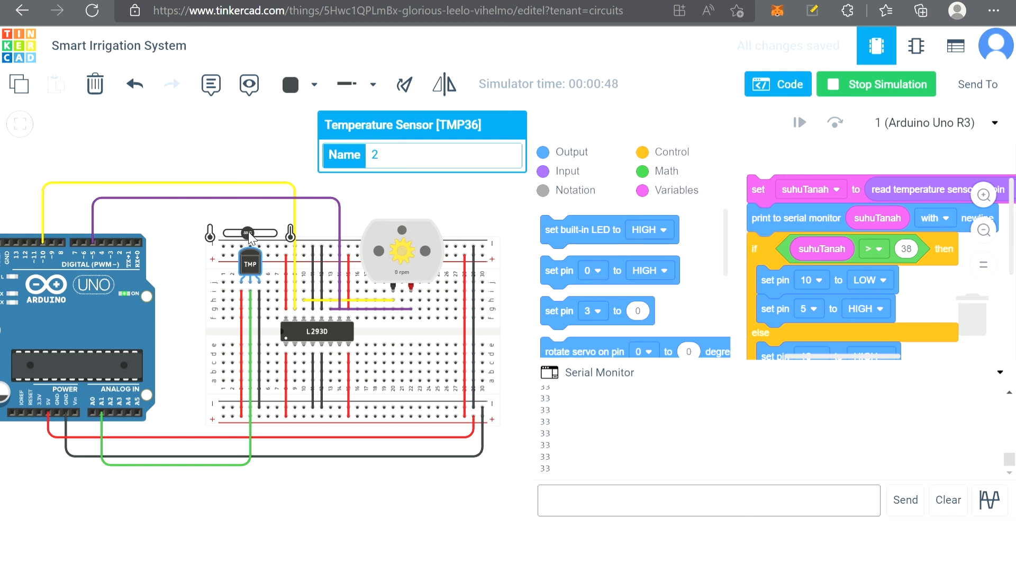